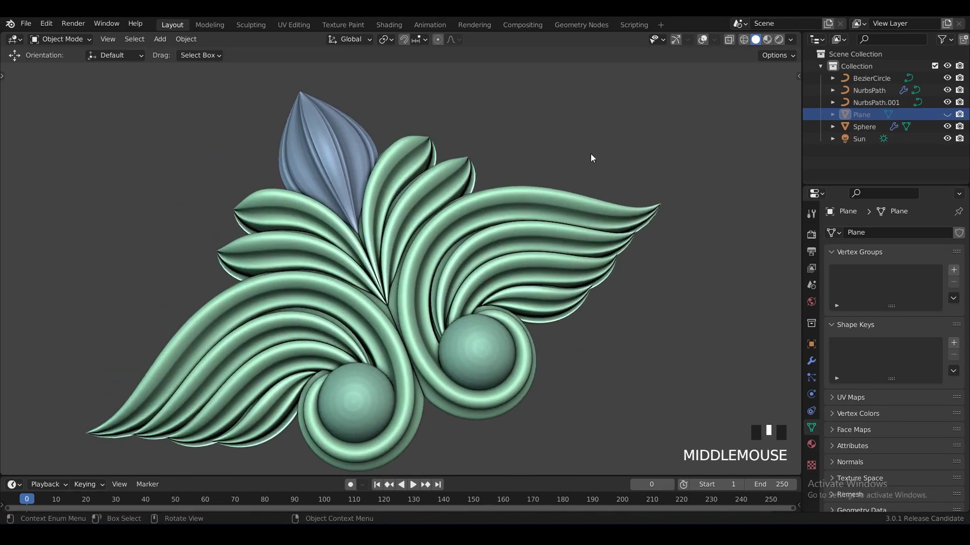
Try scaling and fattening the bevel profile circle's points to test their effect on the ornament's cross-section.
{"action": "scroll", "coordinate": [571, 212], "scroll_direction": "down", "scroll_amount": 2}
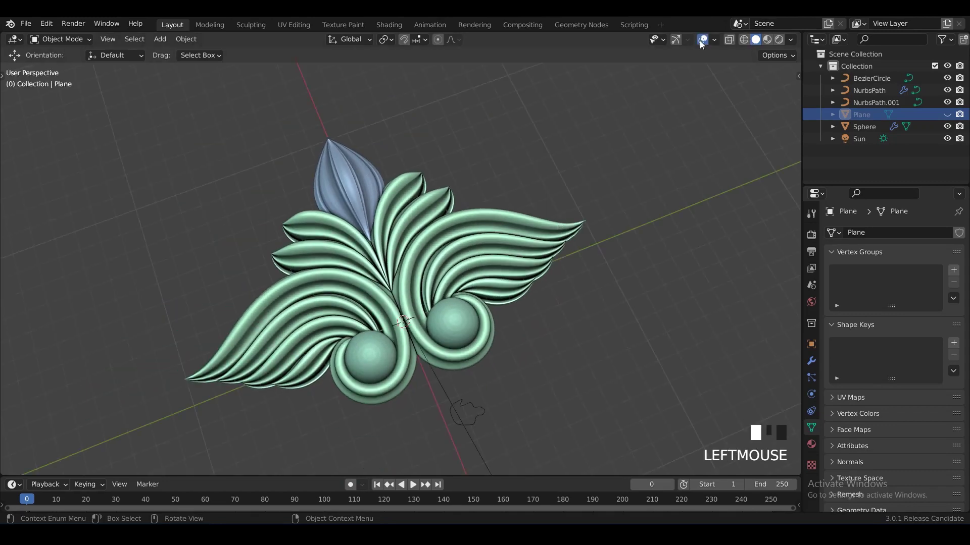
{"action": "left_click", "coordinate": [488, 413]}
{"action": "key", "text": "Tab"}
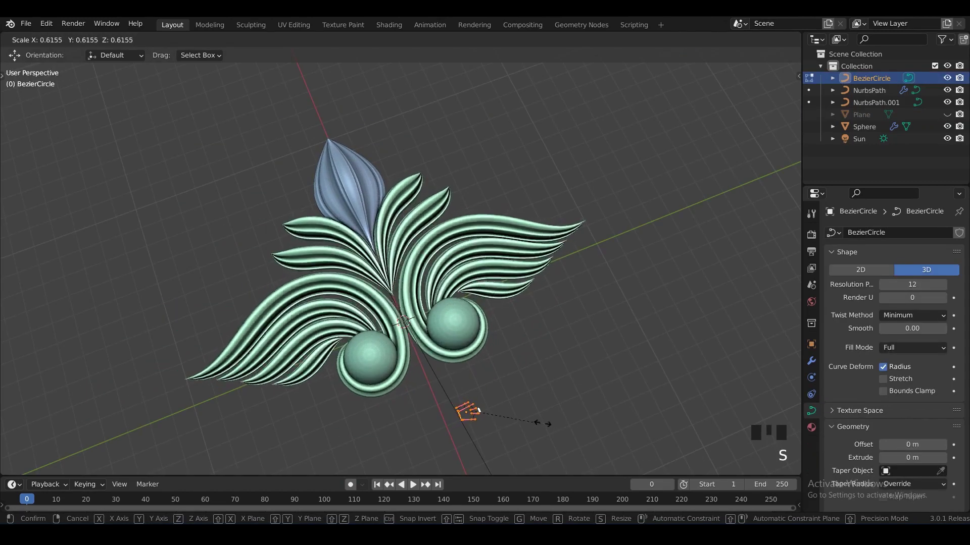
{"action": "right_click", "coordinate": [538, 419]}
{"action": "middle_click_drag", "start_coordinate": [528, 350], "coordinate": [534, 370]}
{"action": "key", "text": "alt+s"}
{"action": "right_click", "coordinate": [575, 414]}
{"action": "key", "text": "s"}
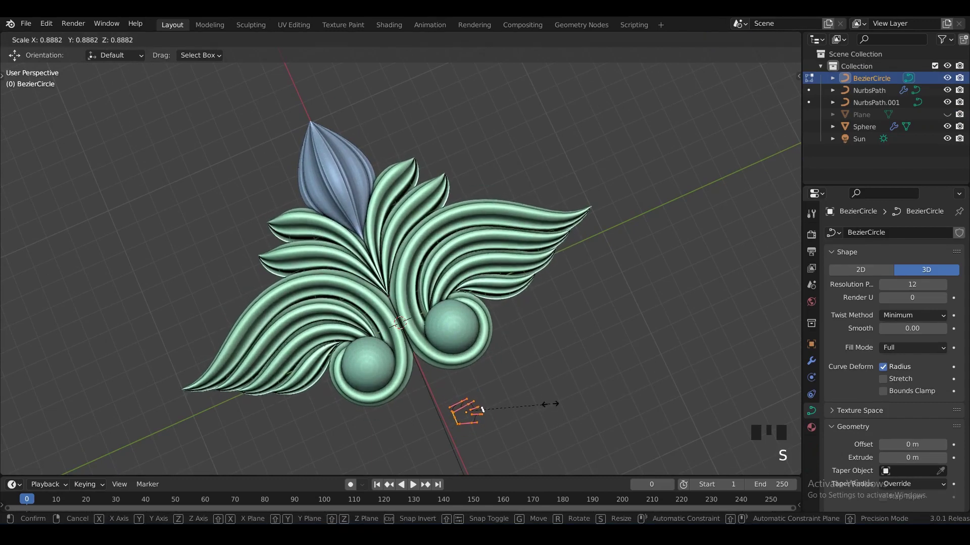
{"action": "right_click", "coordinate": [556, 405]}
Try shrinking and fattening a control point in the middle of the blue petal's path.
{"action": "key", "text": "Tab"}
{"action": "left_click", "coordinate": [353, 182]}
{"action": "key", "text": "Tab"}
{"action": "left_click", "coordinate": [347, 206]}
{"action": "key", "text": "alt+s"}
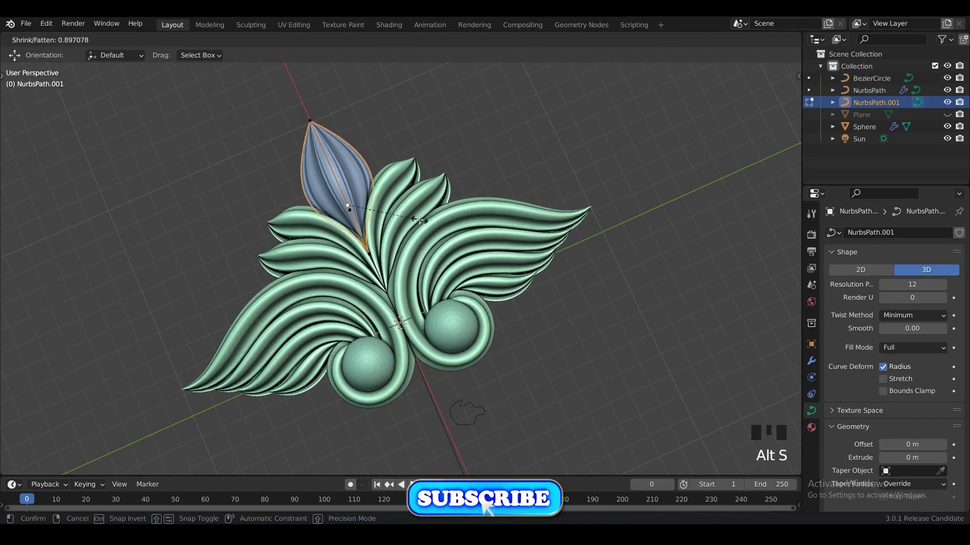
{"action": "right_click", "coordinate": [418, 217]}
{"action": "key", "text": "Tab"}
Reveal the hidden background plane behind the ornament.
{"action": "left_click", "coordinate": [477, 231]}
{"action": "key", "text": "Tab"}
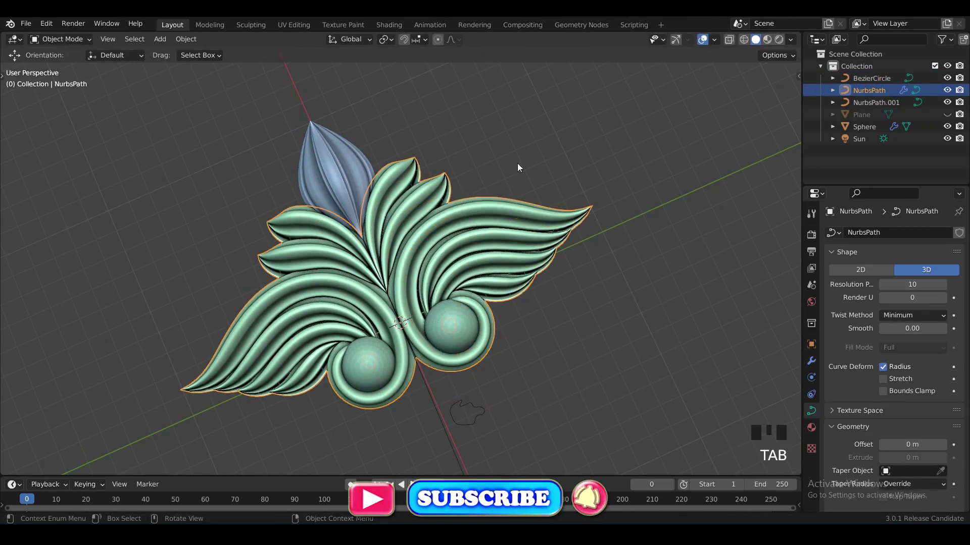
{"action": "left_click", "coordinate": [517, 163]}
{"action": "scroll", "coordinate": [404, 232], "scroll_direction": "up", "scroll_amount": 2, "text": "shift"}
{"action": "key", "text": "alt+h"}
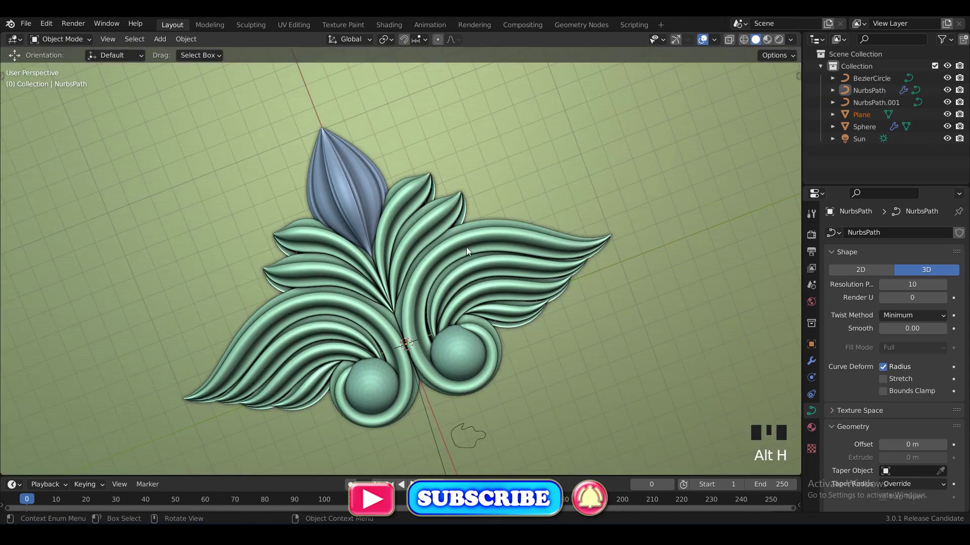
Switch the viewport to Material Preview shading and hide the overlays to view the clean ornament.
{"action": "left_click", "coordinate": [466, 247]}
{"action": "left_click", "coordinate": [767, 40]}
{"action": "left_click", "coordinate": [586, 126]}
{"action": "scroll", "coordinate": [518, 188], "scroll_direction": "up", "scroll_amount": 1}
{"action": "middle_click_drag", "start_coordinate": [473, 235], "coordinate": [535, 174], "text": "shift"}
{"action": "left_click", "coordinate": [702, 39]}
{"action": "middle_click_drag", "start_coordinate": [535, 172], "coordinate": [485, 220], "text": "shift"}
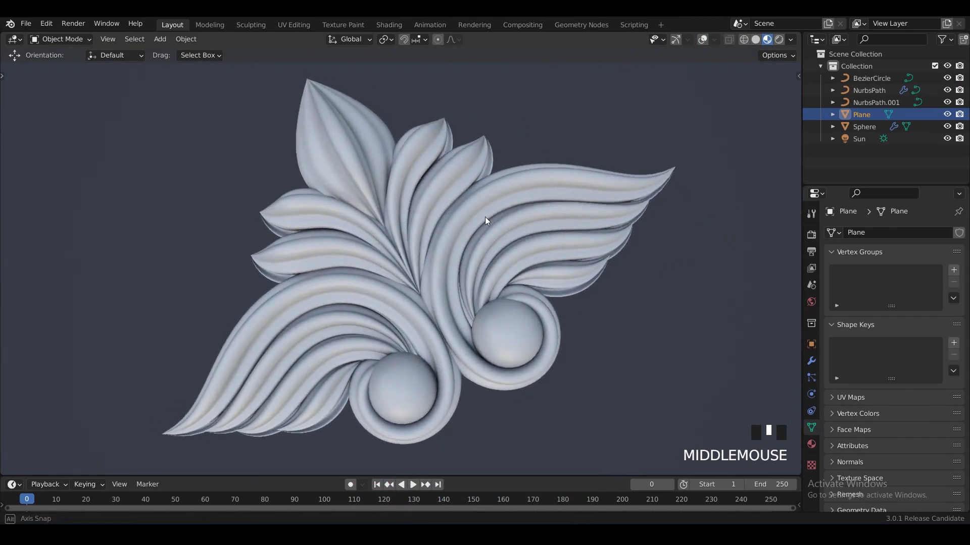
Show the ornament in Rendered shading and set the render engine to Cycles.
{"action": "left_click", "coordinate": [779, 39]}
{"action": "left_click", "coordinate": [811, 234]}
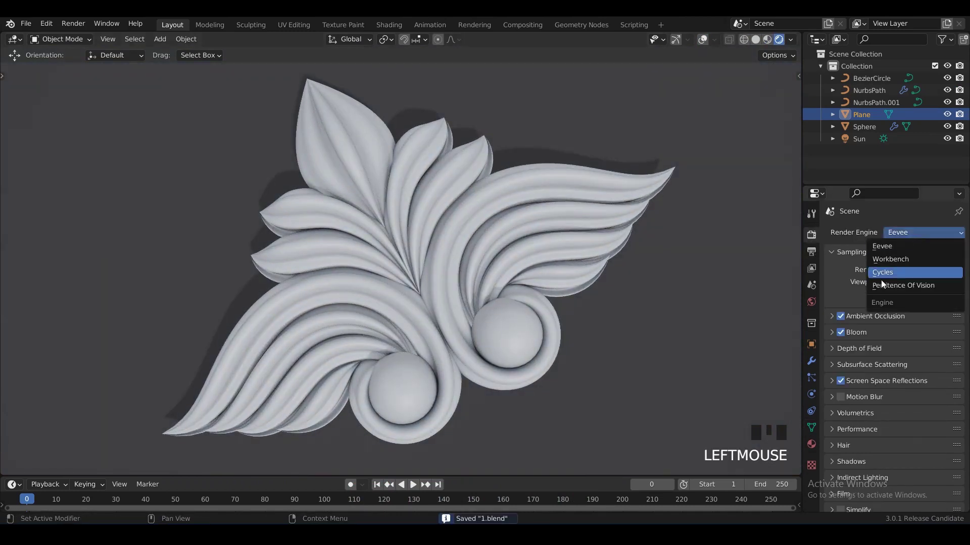
{"action": "left_click", "coordinate": [881, 279]}
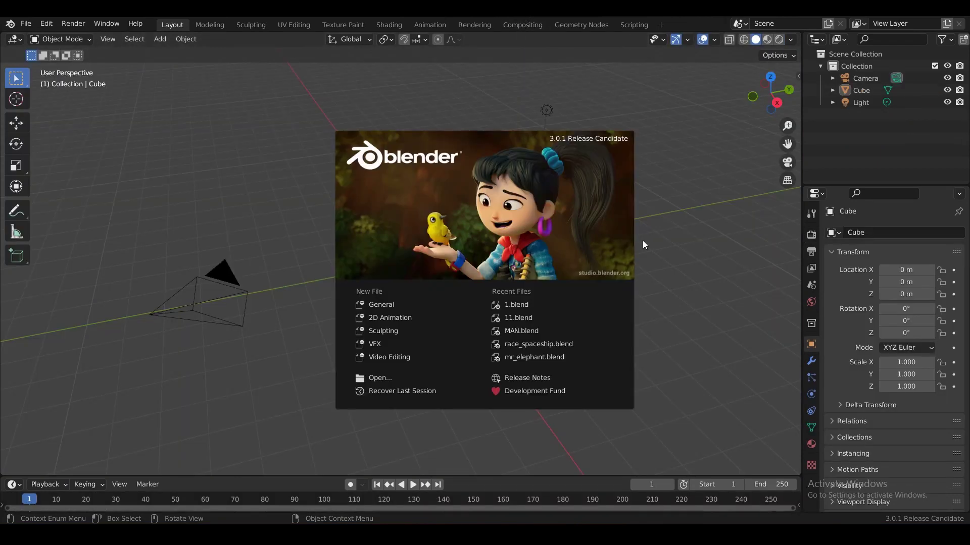
Dismiss the splash screen and start the Shortcut VUr display.
{"action": "left_click", "coordinate": [723, 217]}
{"action": "key", "text": "n"}
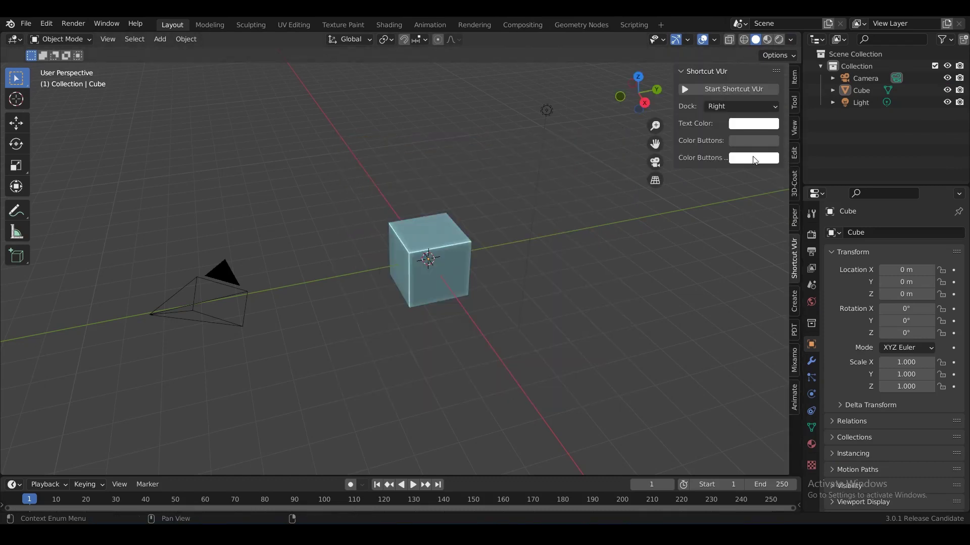
{"action": "left_click", "coordinate": [725, 89]}
{"action": "key", "text": "n"}
{"action": "middle_click_drag", "start_coordinate": [637, 246], "coordinate": [538, 250]}
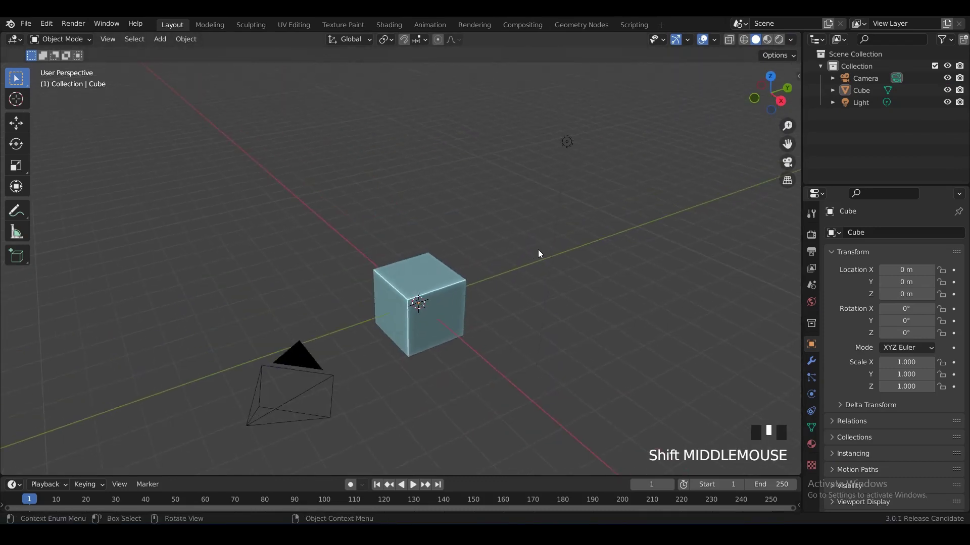
Delete all the default objects from the scene.
{"action": "key", "text": "a"}
{"action": "key", "text": "x"}
{"action": "left_click", "coordinate": [605, 257]}
{"action": "middle_click_drag", "start_coordinate": [605, 257], "coordinate": [326, 148]}
Add a NURBS path at the origin and open it for point editing in the top orthographic view.
{"action": "key", "text": "shift+a"}
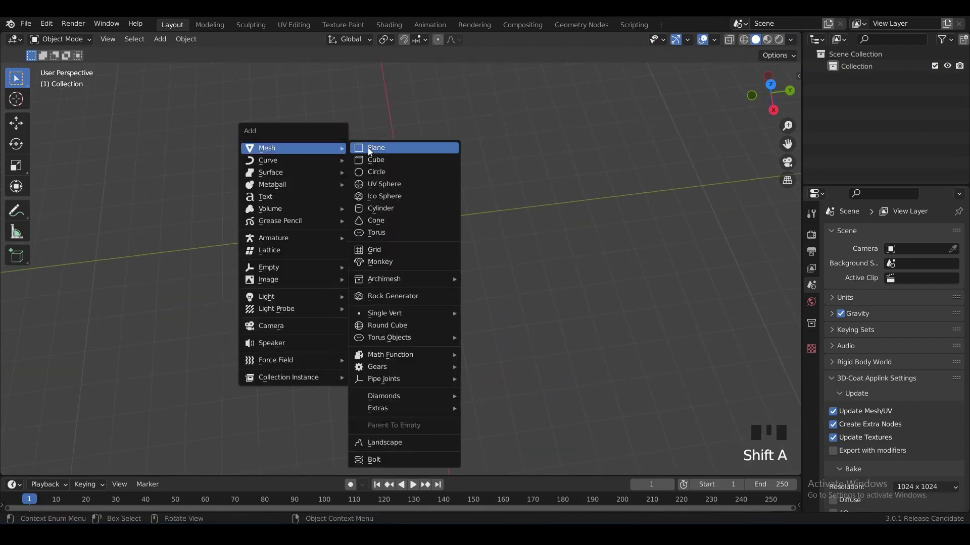
{"action": "mouse_move", "coordinate": [293, 160]}
{"action": "left_click", "coordinate": [380, 214]}
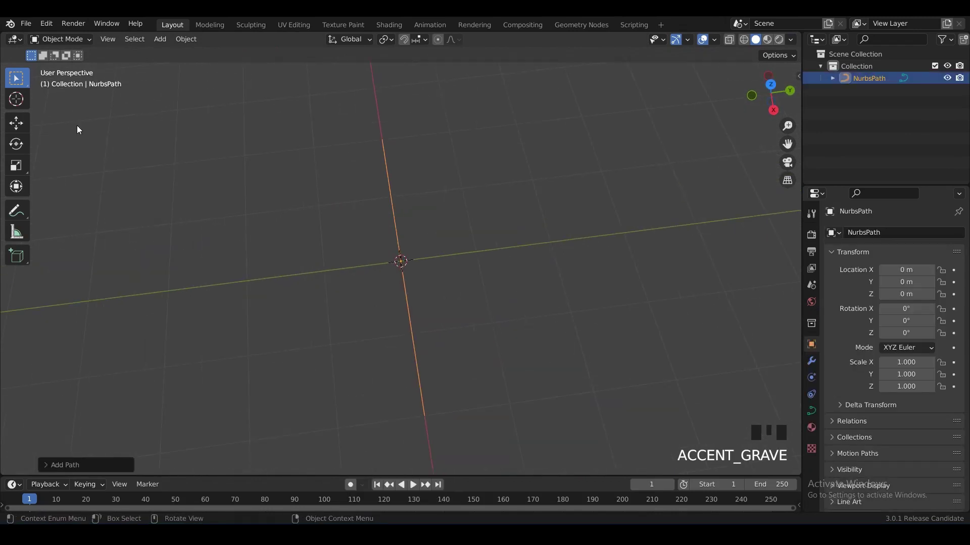
{"action": "middle_click_drag", "start_coordinate": [143, 192], "coordinate": [447, 246], "text": "alt"}
{"action": "key", "text": "Tab"}
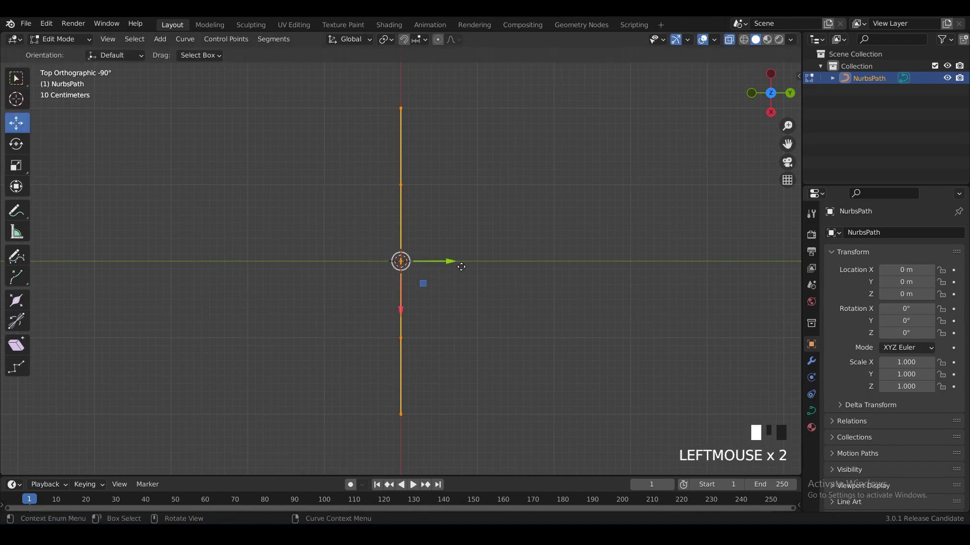
Shift the path along Y and move its middle, lower and upper end points to bend it into an open arc.
{"action": "left_click_drag", "start_coordinate": [461, 267], "coordinate": [516, 275]}
{"action": "left_click_drag", "start_coordinate": [400, 226], "coordinate": [379, 252]}
{"action": "left_click", "coordinate": [493, 338]}
{"action": "left_click_drag", "start_coordinate": [493, 338], "coordinate": [399, 338]}
{"action": "left_click", "coordinate": [493, 184]}
{"action": "left_click_drag", "start_coordinate": [492, 112], "coordinate": [590, 200]}
Round out the arc by raising its upper inner point and adjusting the two points on its left side.
{"action": "left_click", "coordinate": [493, 185]}
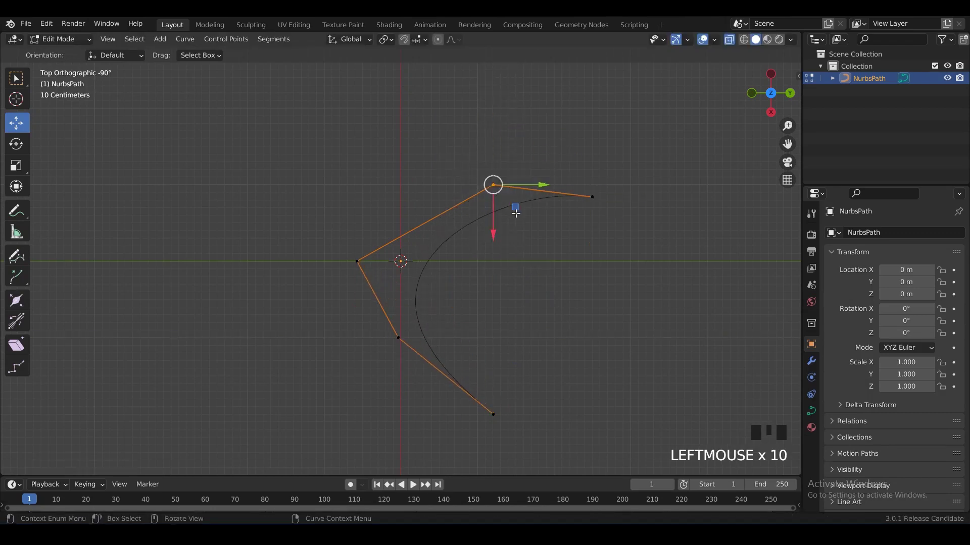
{"action": "left_click_drag", "start_coordinate": [493, 185], "coordinate": [463, 120]}
{"action": "left_click", "coordinate": [351, 252]}
{"action": "left_click_drag", "start_coordinate": [355, 259], "coordinate": [386, 249]}
{"action": "left_click_drag", "start_coordinate": [462, 292], "coordinate": [367, 384]}
{"action": "left_click_drag", "start_coordinate": [398, 337], "coordinate": [406, 327]}
Pull the arc's lower end point inward and extrude four more points from it to form an inward spiral.
{"action": "left_click_drag", "start_coordinate": [563, 372], "coordinate": [461, 460]}
{"action": "left_click_drag", "start_coordinate": [491, 409], "coordinate": [461, 392]}
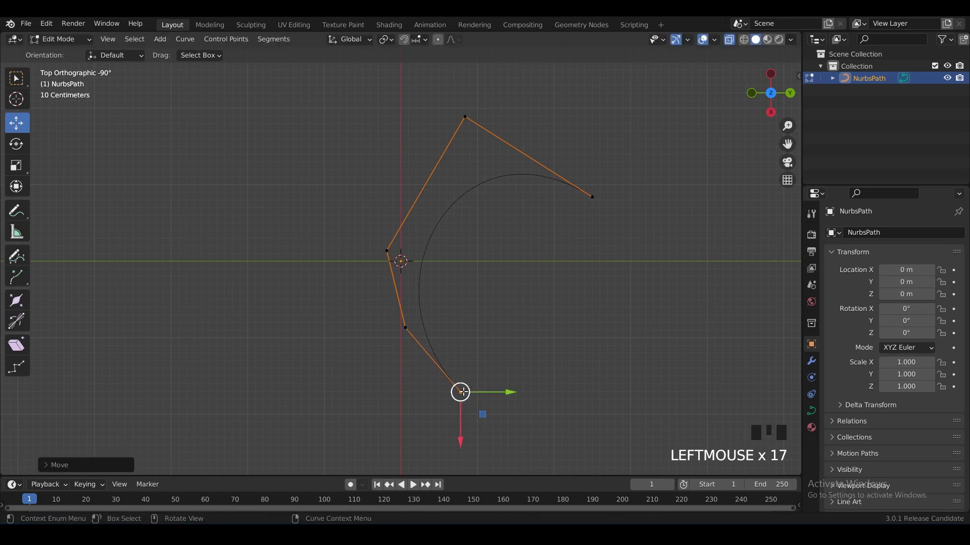
{"action": "key", "text": "e"}
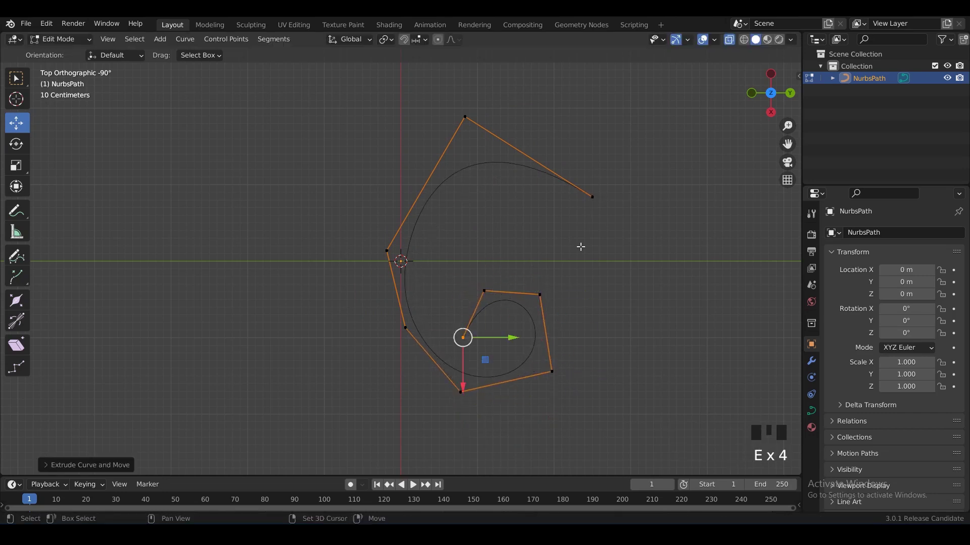
{"action": "middle_click_drag", "start_coordinate": [581, 247], "coordinate": [536, 375], "text": "shift"}
Widen the upper arc by repositioning its left, top and outer end control points.
{"action": "left_click_drag", "start_coordinate": [657, 212], "coordinate": [518, 350]}
{"action": "left_click_drag", "start_coordinate": [452, 215], "coordinate": [397, 277]}
{"action": "scroll", "coordinate": [423, 342], "scroll_direction": "down", "scroll_amount": 1}
{"action": "middle_click_drag", "start_coordinate": [423, 342], "coordinate": [468, 269], "text": "shift"}
{"action": "left_click_drag", "start_coordinate": [346, 251], "coordinate": [419, 312]}
{"action": "left_click_drag", "start_coordinate": [397, 286], "coordinate": [392, 243]}
{"action": "left_click_drag", "start_coordinate": [693, 173], "coordinate": [560, 282]}
{"action": "left_click_drag", "start_coordinate": [573, 236], "coordinate": [633, 232]}
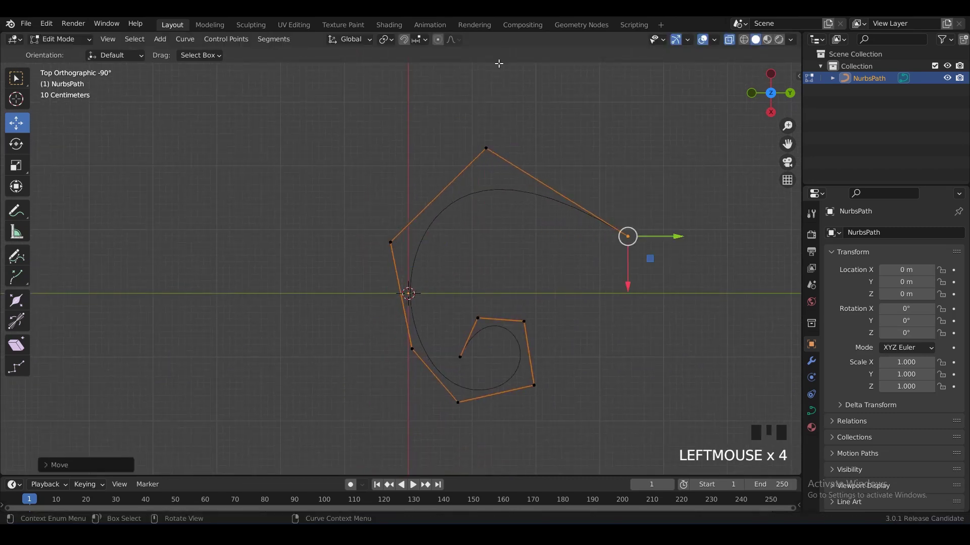
{"action": "left_click_drag", "start_coordinate": [500, 76], "coordinate": [462, 172]}
{"action": "left_click_drag", "start_coordinate": [491, 152], "coordinate": [506, 174]}
Extrude three more points from the arc's outer end to form a dipping, upturned tail.
{"action": "middle_click_drag", "start_coordinate": [608, 213], "coordinate": [561, 230], "text": "shift"}
{"action": "left_click_drag", "start_coordinate": [643, 213], "coordinate": [568, 272]}
{"action": "middle_click_drag", "start_coordinate": [567, 271], "coordinate": [458, 282], "text": "shift"}
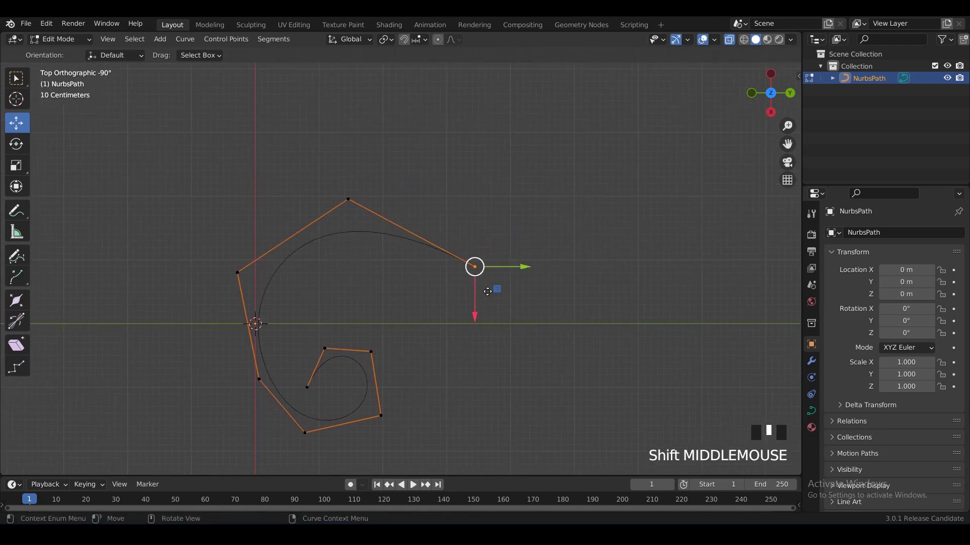
{"action": "key", "text": "e"}
{"action": "left_click", "coordinate": [590, 342]}
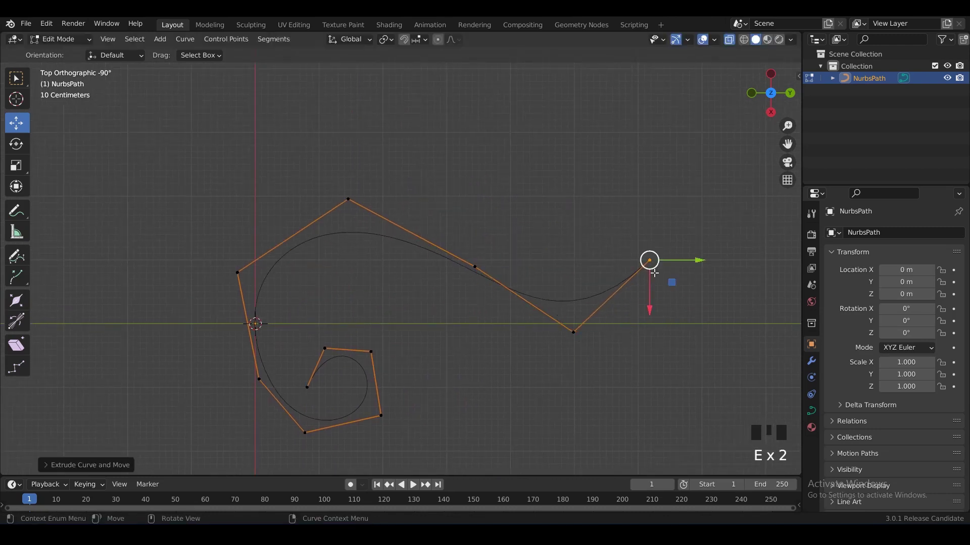
{"action": "key", "text": "e"}
Reposition the control points along the arc's descent and the tail's dip to make a smooth S-curve.
{"action": "left_click_drag", "start_coordinate": [652, 257], "coordinate": [663, 276]}
{"action": "left_click_drag", "start_coordinate": [591, 368], "coordinate": [561, 321]}
{"action": "left_click_drag", "start_coordinate": [572, 331], "coordinate": [560, 316]}
{"action": "left_click_drag", "start_coordinate": [491, 285], "coordinate": [469, 204]}
{"action": "left_click_drag", "start_coordinate": [620, 274], "coordinate": [520, 376]}
{"action": "left_click_drag", "start_coordinate": [556, 321], "coordinate": [526, 318]}
{"action": "left_click_drag", "start_coordinate": [622, 238], "coordinate": [708, 309]}
{"action": "left_click_drag", "start_coordinate": [663, 280], "coordinate": [638, 301]}
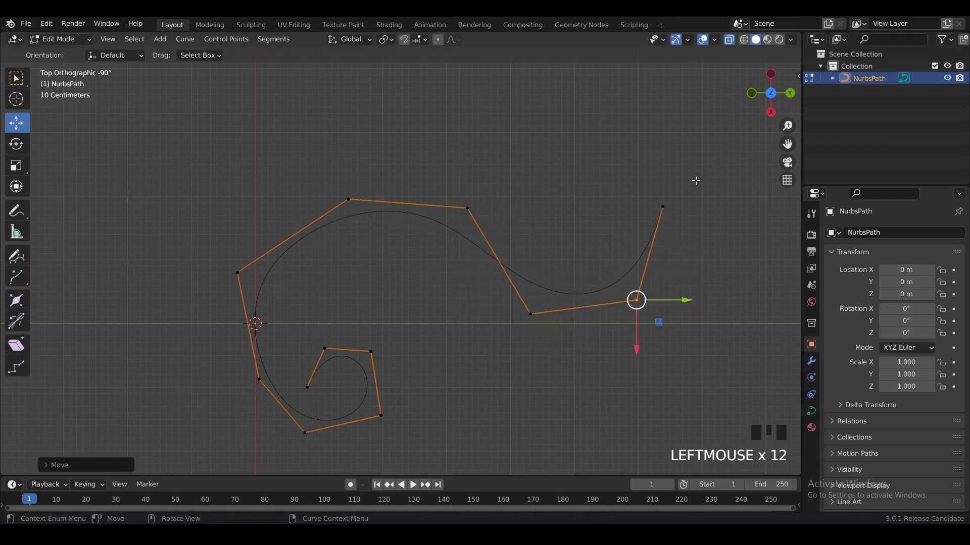
Lower the tail's tip slightly and nudge the arc's top control point up and to the left.
{"action": "left_click_drag", "start_coordinate": [694, 173], "coordinate": [651, 248]}
{"action": "left_click_drag", "start_coordinate": [663, 207], "coordinate": [668, 236]}
{"action": "middle_click_drag", "start_coordinate": [429, 253], "coordinate": [481, 253], "text": "shift"}
{"action": "left_click_drag", "start_coordinate": [305, 134], "coordinate": [461, 246]}
{"action": "left_click_drag", "start_coordinate": [392, 198], "coordinate": [381, 180]}
Shift all the curve's points along Y, away from the X axis line.
{"action": "key", "text": "Tab"}
{"action": "scroll", "coordinate": [502, 346], "scroll_direction": "down", "scroll_amount": 1}
{"action": "key", "text": "Tab"}
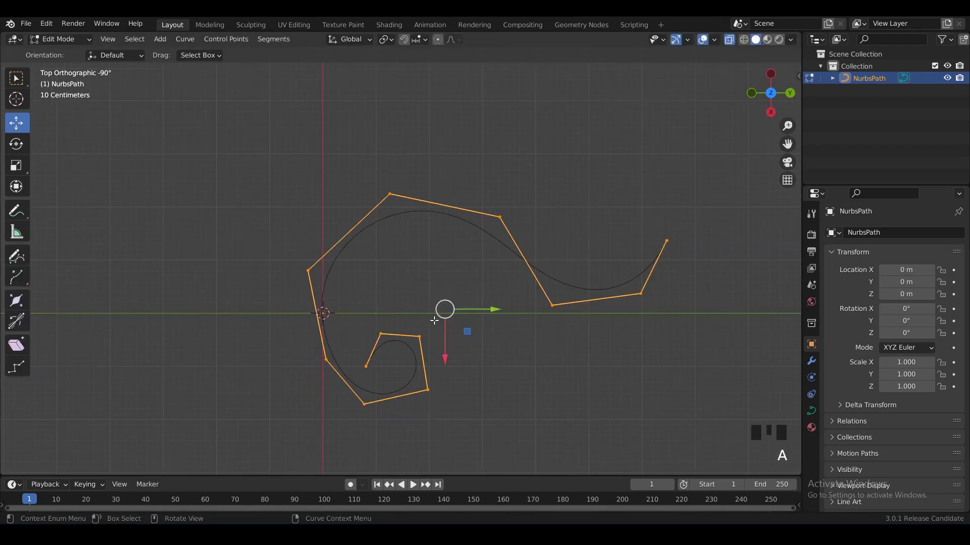
{"action": "left_click_drag", "start_coordinate": [490, 308], "coordinate": [511, 309]}
{"action": "key", "text": "Tab"}
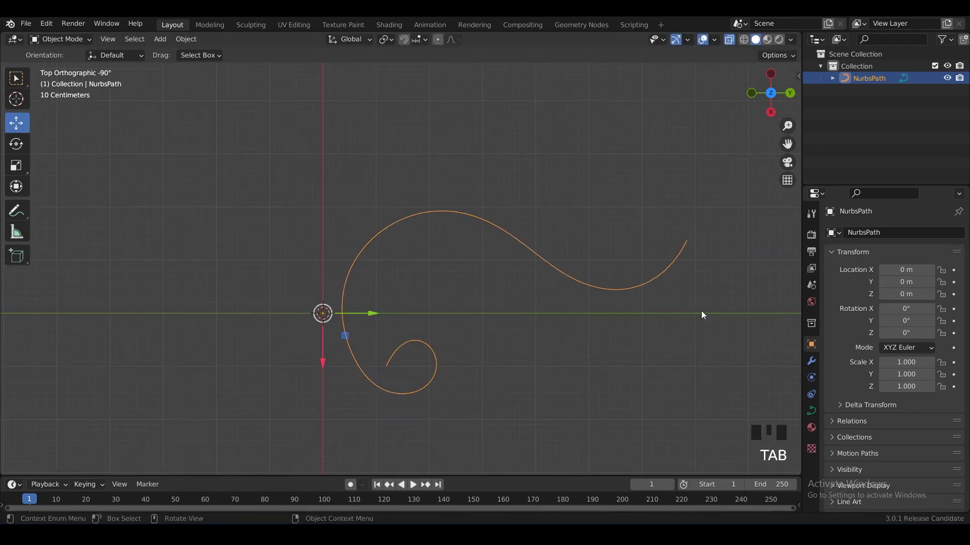
Give the curve a Profile bevel with a depth of 0.21 m.
{"action": "left_click", "coordinate": [811, 361]}
{"action": "left_click", "coordinate": [811, 412]}
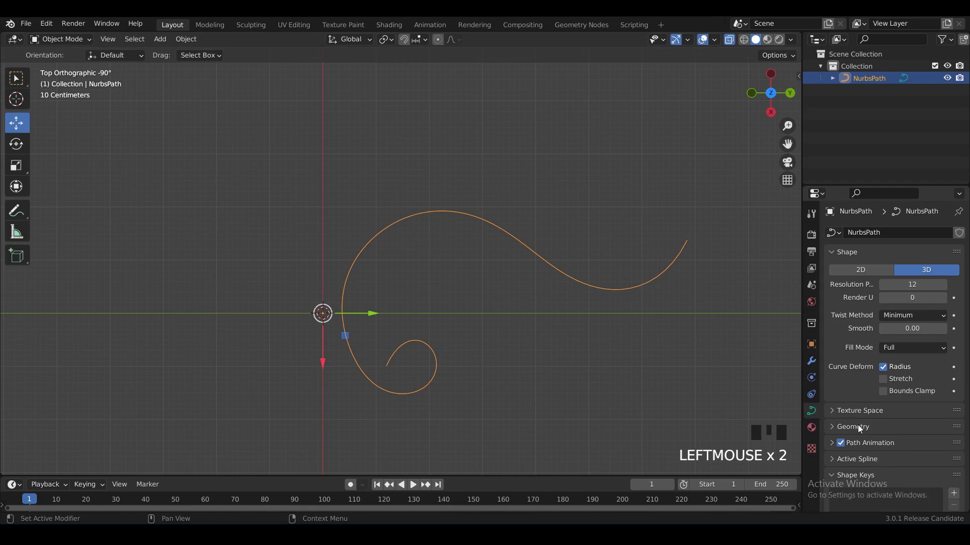
{"action": "left_click", "coordinate": [858, 427]}
{"action": "scroll", "coordinate": [911, 425], "scroll_direction": "down", "scroll_amount": 5}
{"action": "mouse_move", "coordinate": [912, 447]}
{"action": "left_mouse_down"}
{"action": "mouse_move", "coordinate": [924, 447]}
{"action": "mouse_move", "coordinate": [912, 447]}
{"action": "left_mouse_up"}
{"action": "left_click", "coordinate": [895, 432]}
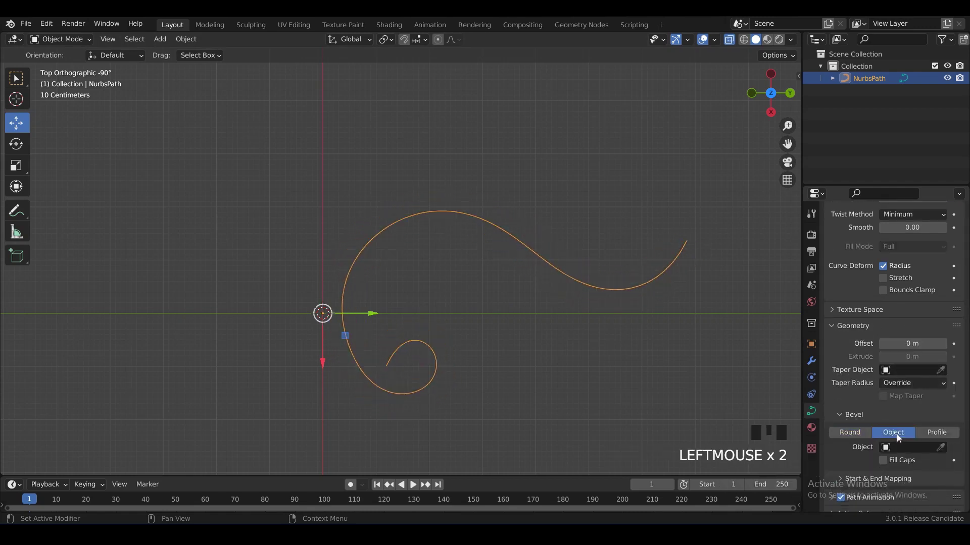
{"action": "scroll", "coordinate": [896, 435], "scroll_direction": "down", "scroll_amount": 5}
{"action": "left_click", "coordinate": [876, 378]}
{"action": "left_click", "coordinate": [876, 378]}
{"action": "left_click", "coordinate": [937, 332]}
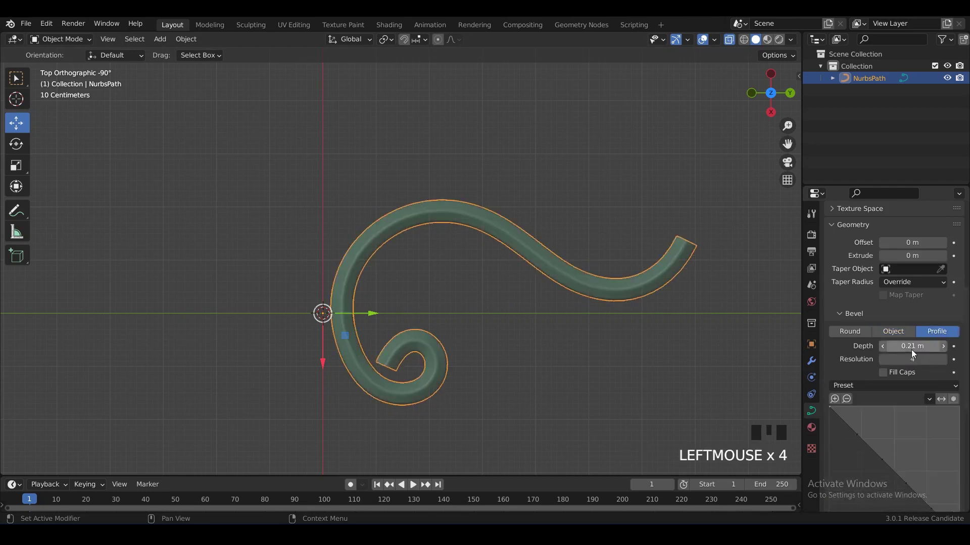
Apply the Cornice Molding preset to the bevel profile and turn off X-ray display.
{"action": "scroll", "coordinate": [911, 350], "scroll_direction": "down", "scroll_amount": 1}
{"action": "left_click", "coordinate": [915, 366]}
{"action": "left_click", "coordinate": [915, 400]}
{"action": "scroll", "coordinate": [617, 293], "scroll_direction": "down", "scroll_amount": 1}
{"action": "middle_click_drag", "start_coordinate": [617, 294], "coordinate": [632, 279], "text": "shift"}
{"action": "key", "text": "alt+z"}
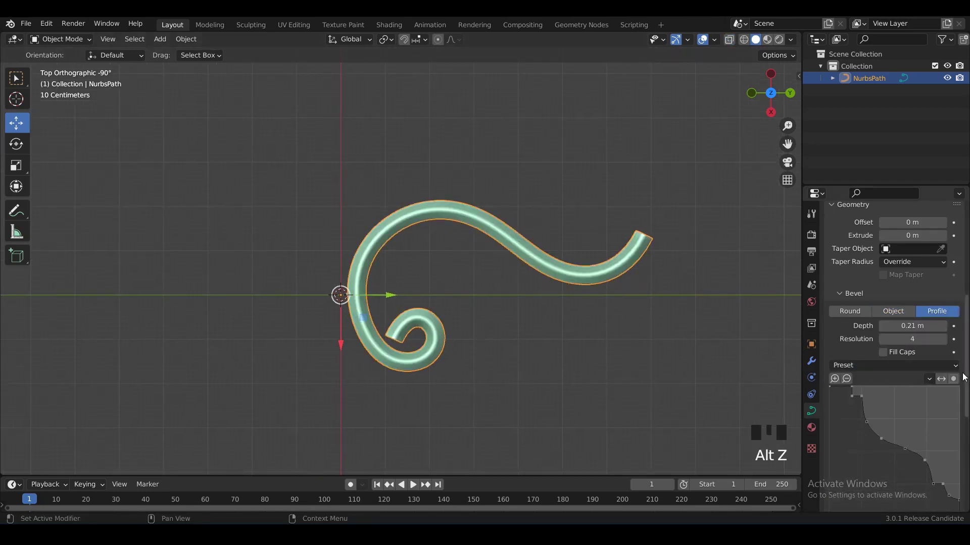
{"action": "left_click", "coordinate": [929, 405]}
{"action": "left_click", "coordinate": [938, 365]}
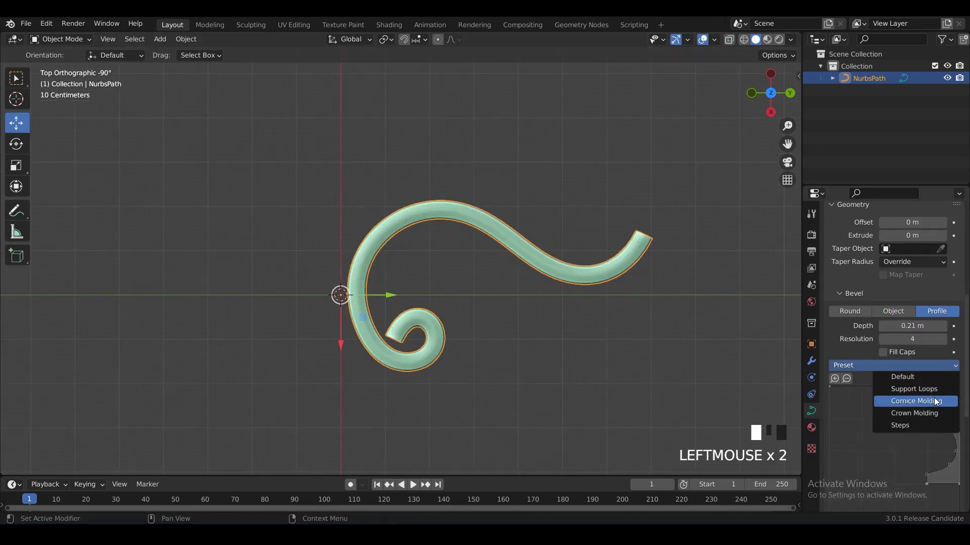
{"action": "left_click", "coordinate": [929, 401]}
Set the bevel depth to 0.49 m and its resolution to 12.
{"action": "left_click_drag", "start_coordinate": [912, 326], "coordinate": [934, 339]}
{"action": "scroll", "coordinate": [511, 294], "scroll_direction": "up", "scroll_amount": 1}
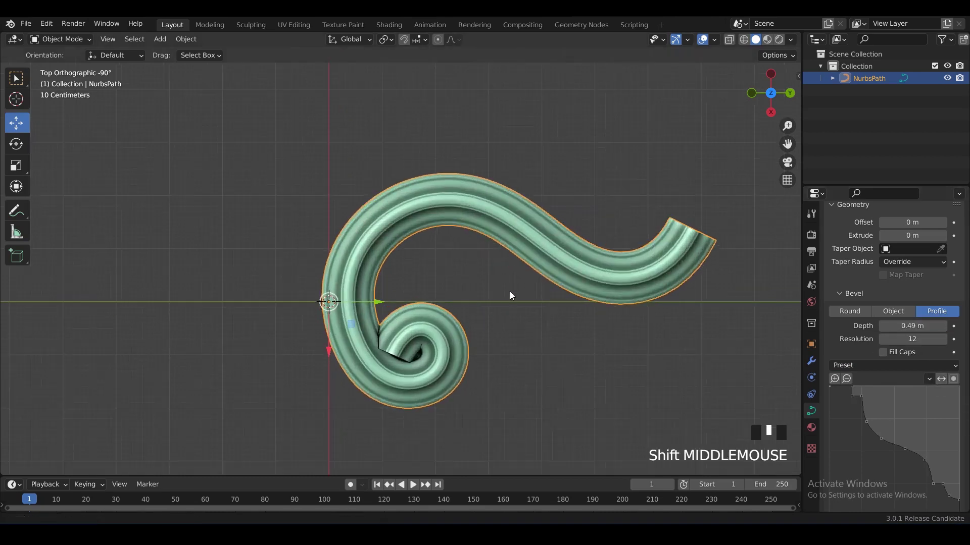
{"action": "middle_click_drag", "start_coordinate": [510, 295], "coordinate": [559, 271], "text": "shift"}
Add a Mirror modifier to the curve and mirror it across the Y axis only.
{"action": "left_click", "coordinate": [811, 360]}
{"action": "left_click", "coordinate": [858, 232]}
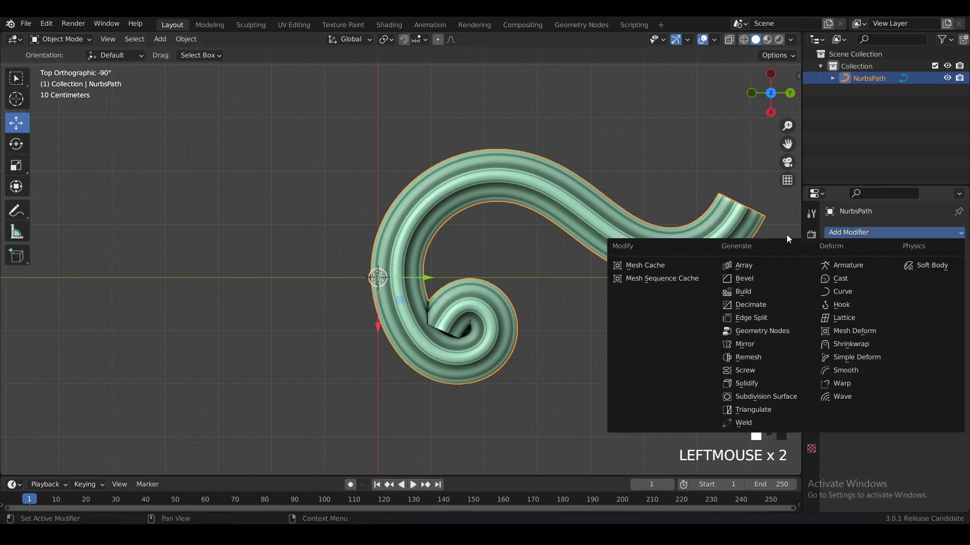
{"action": "left_click", "coordinate": [755, 344]}
{"action": "left_click", "coordinate": [911, 270]}
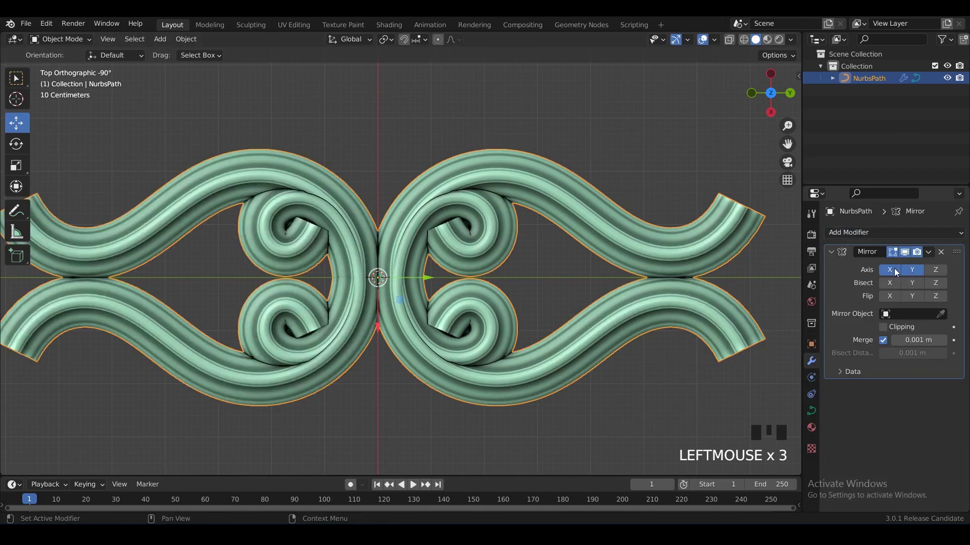
{"action": "left_click", "coordinate": [893, 270]}
Fatten the whole curve with Shrink/Fatten and move its points along Y away from the mirrored half.
{"action": "left_click", "coordinate": [601, 140]}
{"action": "left_click", "coordinate": [557, 203]}
{"action": "key", "text": "Tab"}
{"action": "key", "text": "alt+s"}
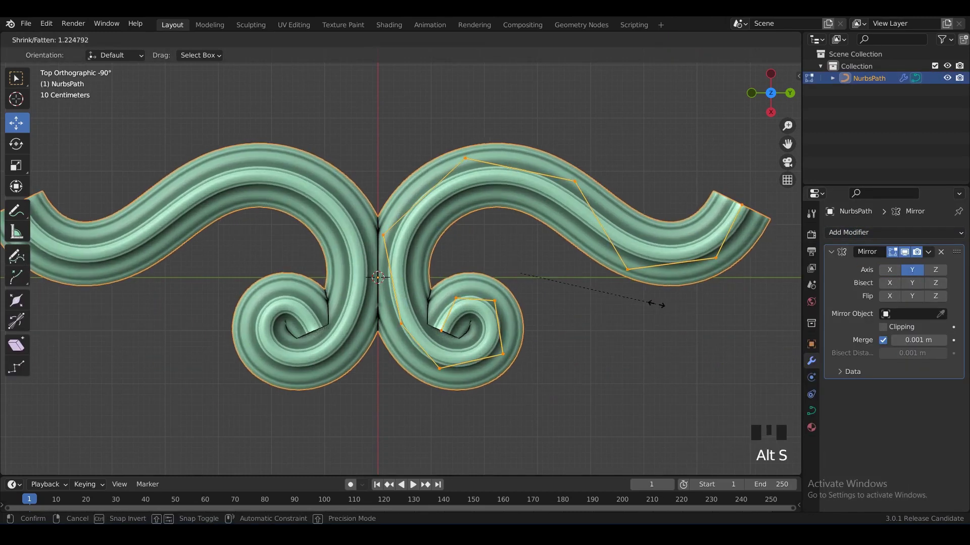
{"action": "left_click", "coordinate": [684, 305]}
{"action": "left_click_drag", "start_coordinate": [520, 274], "coordinate": [599, 282]}
Scale up the lower spiral's control points and move them outward along Y.
{"action": "left_click_drag", "start_coordinate": [584, 434], "coordinate": [376, 259]}
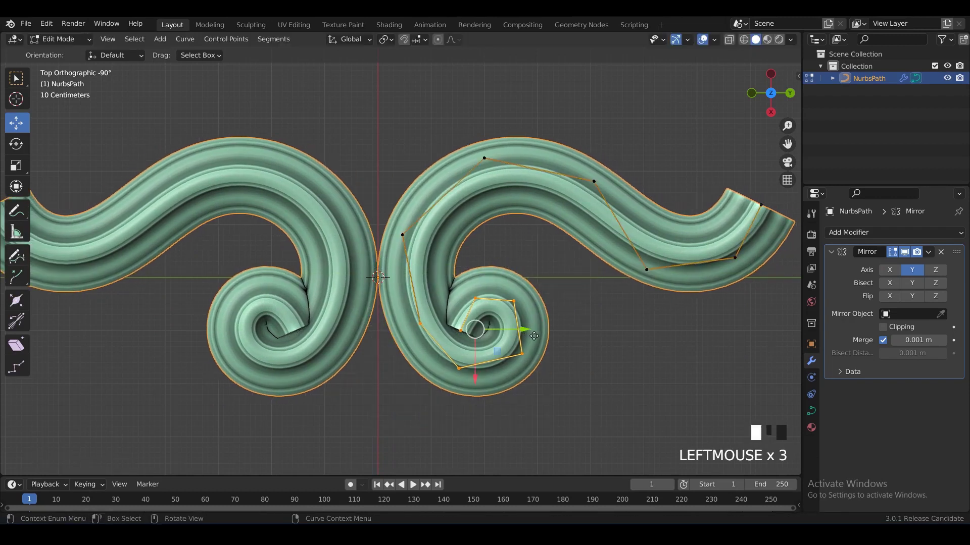
{"action": "key", "text": "ctrl+z"}
{"action": "key", "text": "s"}
{"action": "left_click", "coordinate": [538, 328]}
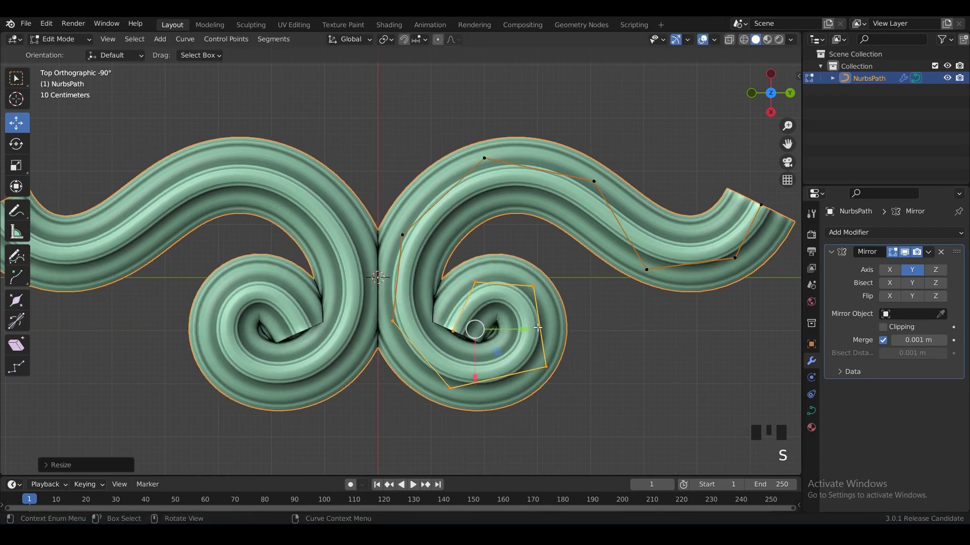
{"action": "left_click_drag", "start_coordinate": [538, 327], "coordinate": [599, 317]}
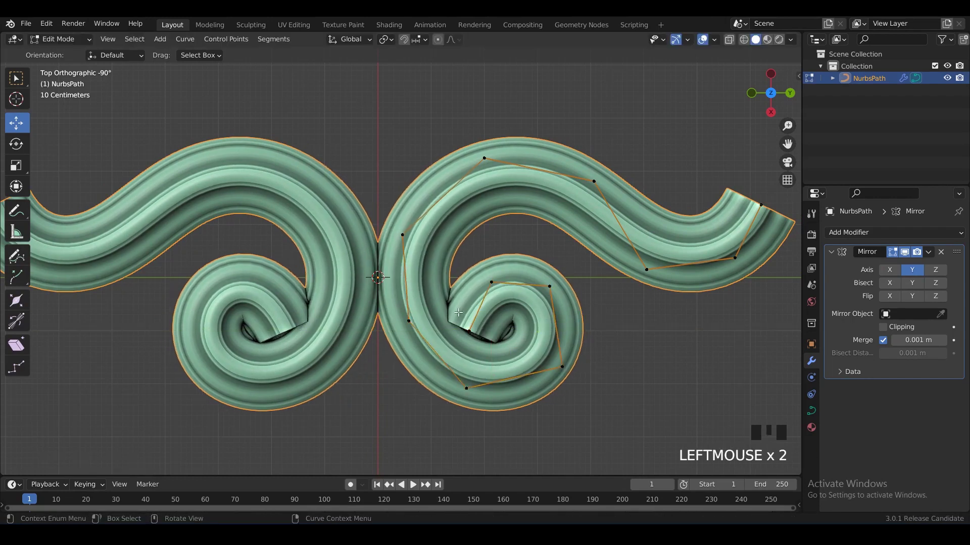
Taper the lower spiral's inner end to a sharp tip with Shrink/Fatten and move that end point upward.
{"action": "key", "text": "alt+s"}
{"action": "left_click", "coordinate": [563, 342]}
{"action": "key", "text": "Tab"}
{"action": "key", "text": "Tab"}
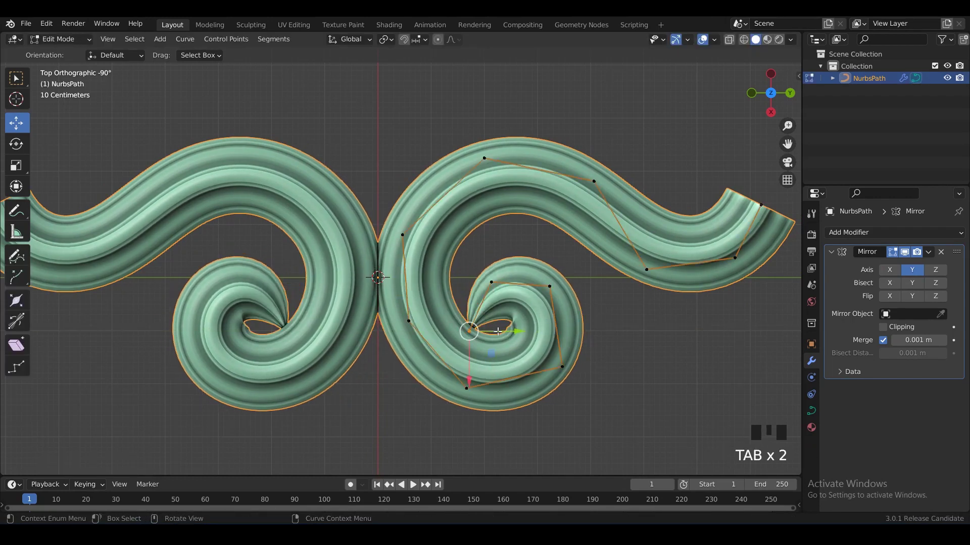
{"action": "left_click_drag", "start_coordinate": [469, 332], "coordinate": [537, 305]}
Try repositioning the two control points on the spiral's outer side.
{"action": "left_click_drag", "start_coordinate": [551, 287], "coordinate": [540, 297]}
{"action": "key", "text": "ctrl+z"}
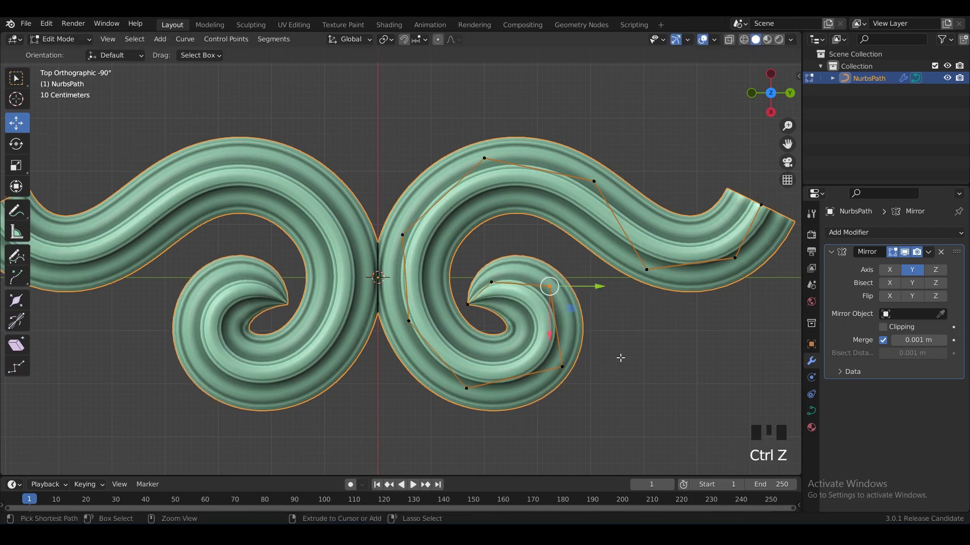
{"action": "double_click", "coordinate": [561, 370]}
{"action": "key", "text": "ctrl+z"}
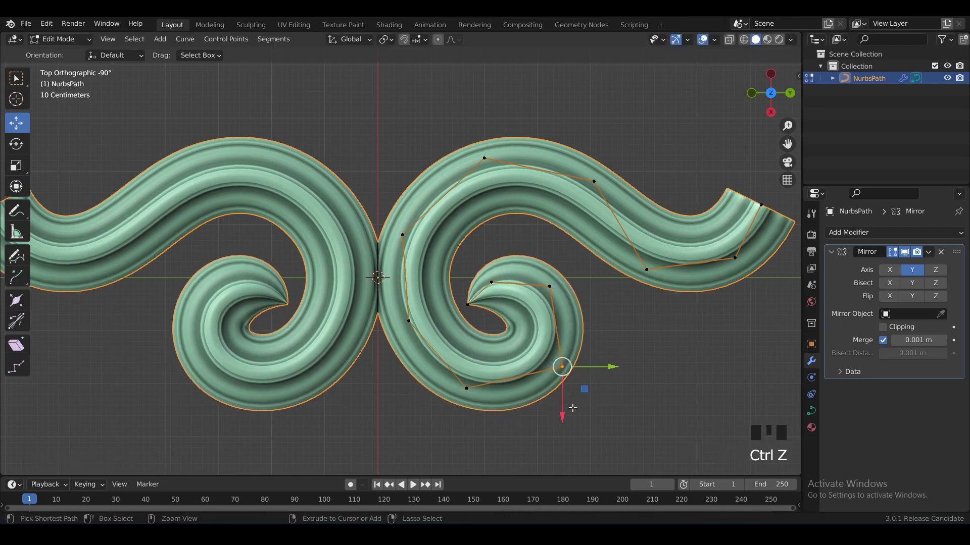
Move the spiral's bottom control point slightly down and the point above it closer to the mirror line.
{"action": "double_click", "coordinate": [469, 390]}
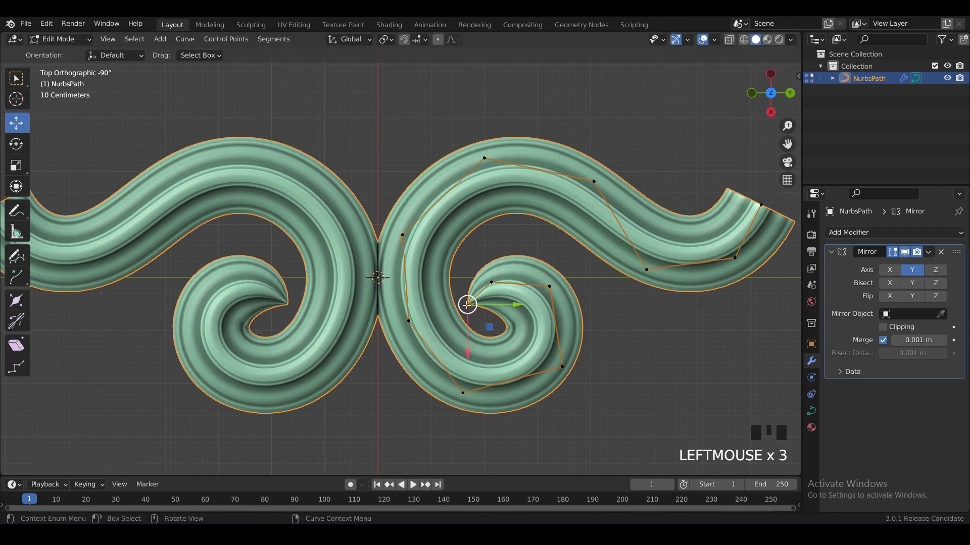
{"action": "left_click", "coordinate": [467, 305]}
{"action": "key", "text": "ctrl+z"}
{"action": "left_click_drag", "start_coordinate": [452, 319], "coordinate": [448, 319]}
{"action": "left_click_drag", "start_coordinate": [497, 423], "coordinate": [446, 387]}
{"action": "left_click_drag", "start_coordinate": [462, 393], "coordinate": [458, 386]}
{"action": "key", "text": "ctrl+z"}
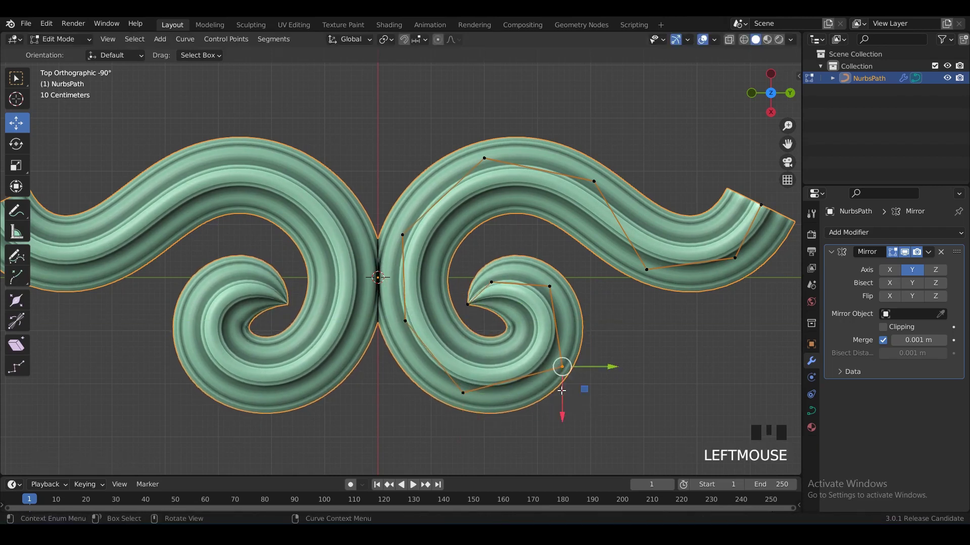
Try shifting the spiral's lower outer control point and its inner tip.
{"action": "left_click_drag", "start_coordinate": [563, 369], "coordinate": [559, 378]}
{"action": "key", "text": "ctrl+z"}
{"action": "left_click_drag", "start_coordinate": [467, 303], "coordinate": [464, 296]}
{"action": "key", "text": "ctrl+z"}
Pull the upper outer point of the spiral down, the lower outer point inward, and shift the bottom point outward.
{"action": "left_click", "coordinate": [553, 287]}
{"action": "mouse_move", "coordinate": [553, 289]}
{"action": "left_mouse_down"}
{"action": "mouse_move", "coordinate": [565, 299]}
{"action": "mouse_move", "coordinate": [556, 298]}
{"action": "left_mouse_up"}
{"action": "left_click_drag", "start_coordinate": [591, 392], "coordinate": [552, 367]}
{"action": "left_click_drag", "start_coordinate": [555, 372], "coordinate": [547, 370]}
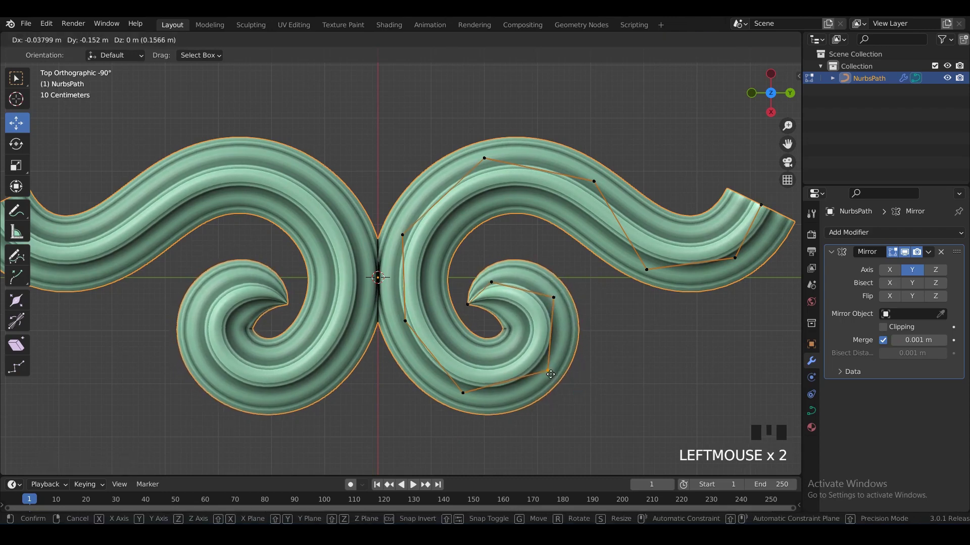
{"action": "left_click", "coordinate": [463, 394]}
{"action": "left_click_drag", "start_coordinate": [462, 394], "coordinate": [467, 394]}
{"action": "scroll", "coordinate": [468, 393], "scroll_direction": "down", "scroll_amount": 2}
{"action": "scroll", "coordinate": [467, 393], "scroll_direction": "up", "scroll_amount": 2}
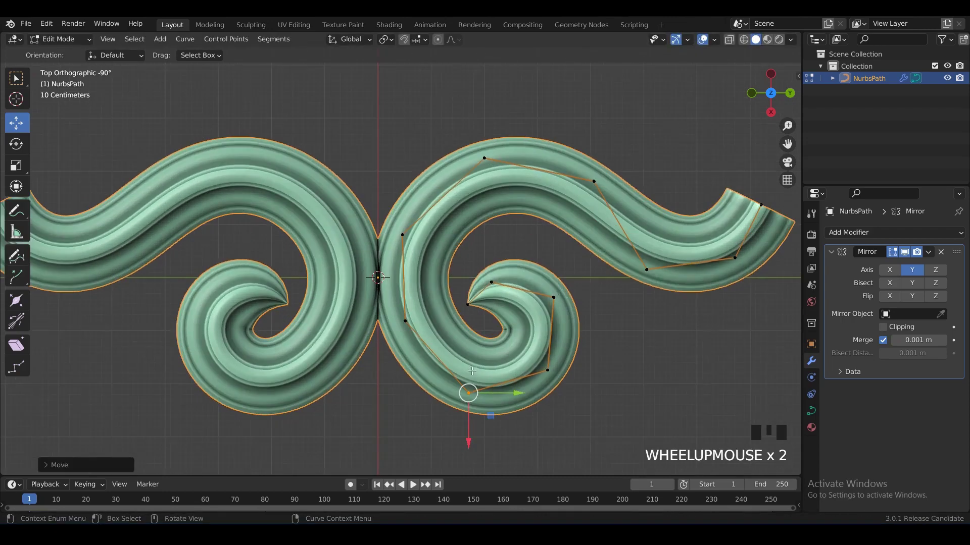
Move the spiral's bottom point back toward the mirror line and its lower outer point down.
{"action": "middle_click_drag", "start_coordinate": [463, 394], "coordinate": [468, 355], "text": "shift"}
{"action": "scroll", "coordinate": [468, 356], "scroll_direction": "up", "scroll_amount": 1, "text": "shift"}
{"action": "left_click_drag", "start_coordinate": [468, 354], "coordinate": [458, 352]}
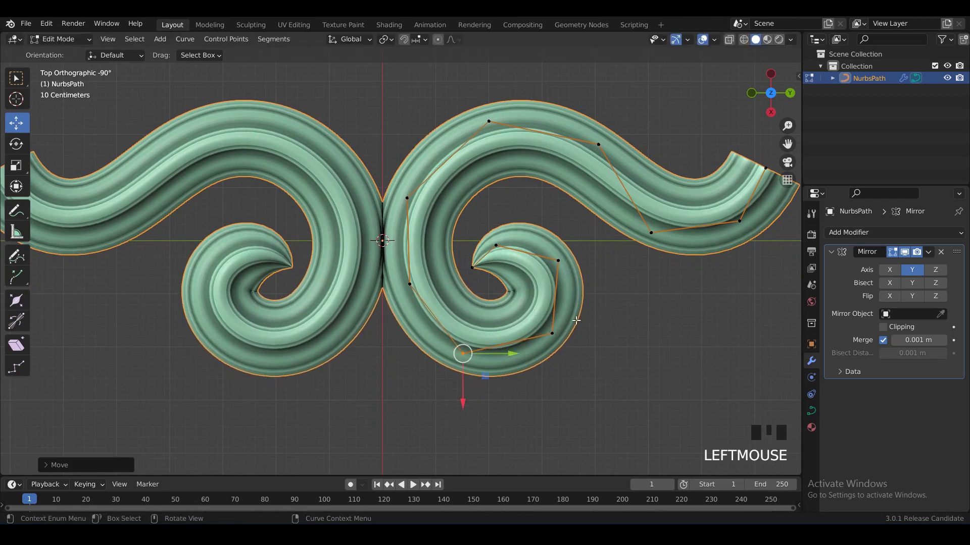
{"action": "left_click_drag", "start_coordinate": [555, 342], "coordinate": [555, 352]}
{"action": "scroll", "coordinate": [572, 296], "scroll_direction": "up", "scroll_amount": 5}
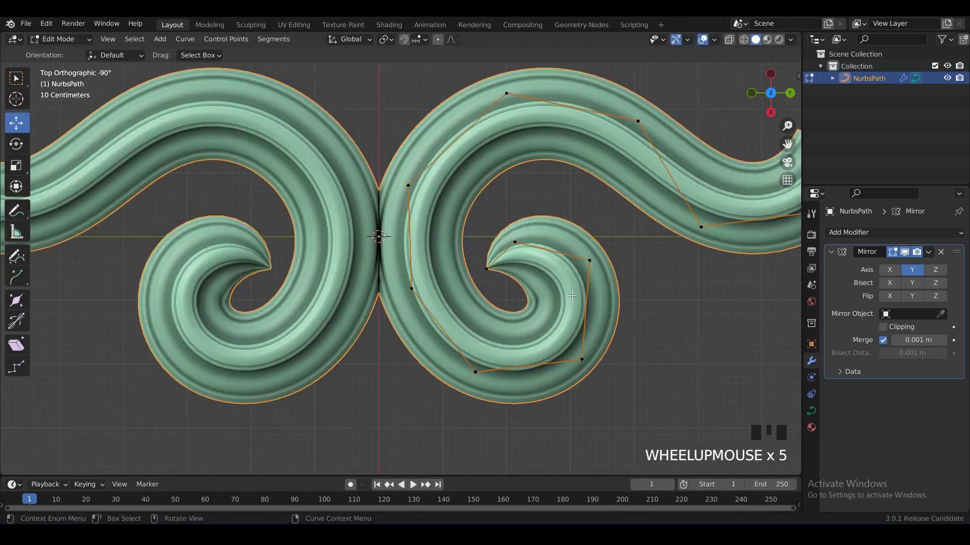
Try nudging the spiral's upper outer control point outward.
{"action": "left_click_drag", "start_coordinate": [587, 282], "coordinate": [581, 285]}
{"action": "left_click_drag", "start_coordinate": [589, 261], "coordinate": [594, 267]}
{"action": "key", "text": "ctrl+z"}
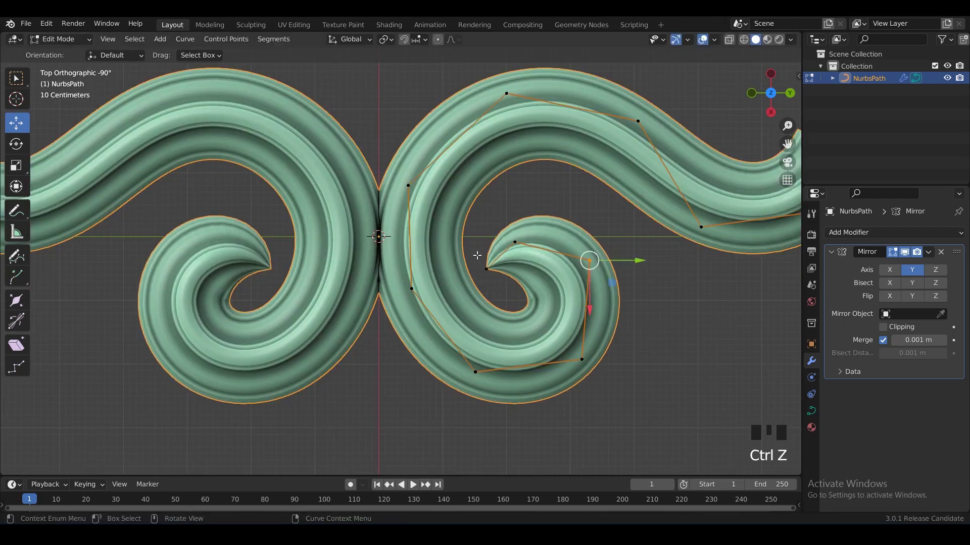
Move the spiral's inner tip toward the mirror line and nudge its neighbouring point slightly outward.
{"action": "left_click_drag", "start_coordinate": [476, 256], "coordinate": [501, 282]}
{"action": "left_click_drag", "start_coordinate": [487, 270], "coordinate": [475, 273]}
{"action": "left_click_drag", "start_coordinate": [515, 243], "coordinate": [517, 242]}
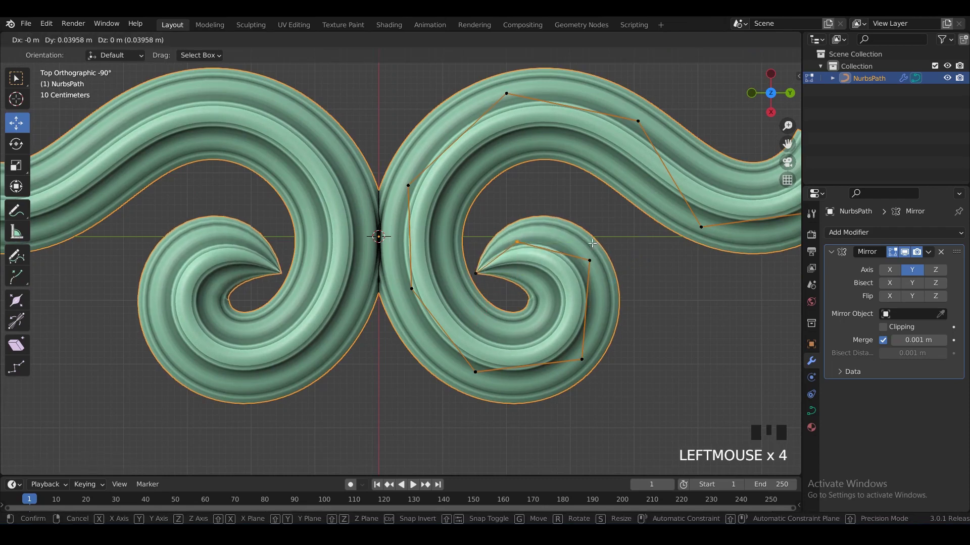
Lower the spiral's two outer control points, shifting the upper one outward and the lower one inward to round the curl.
{"action": "left_click", "coordinate": [589, 260]}
{"action": "left_click_drag", "start_coordinate": [588, 261], "coordinate": [613, 283]}
{"action": "left_click_drag", "start_coordinate": [650, 336], "coordinate": [558, 402]}
{"action": "left_click_drag", "start_coordinate": [581, 363], "coordinate": [576, 373]}
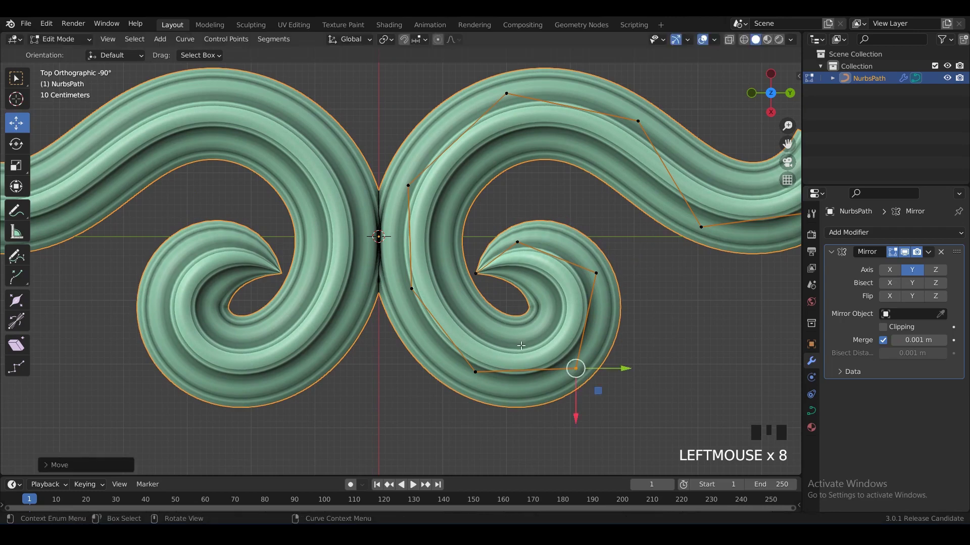
{"action": "left_click_drag", "start_coordinate": [477, 372], "coordinate": [465, 377]}
{"action": "key", "text": "ctrl+z"}
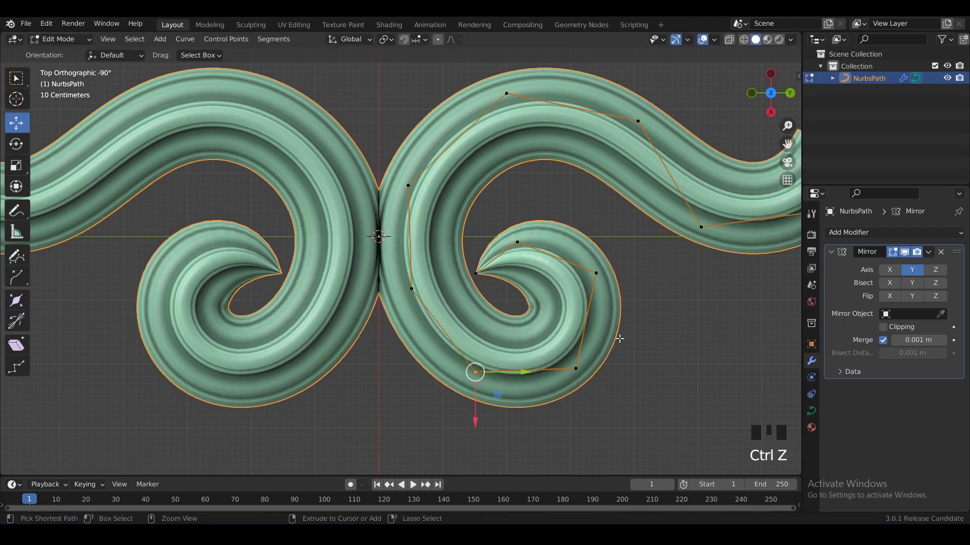
{"action": "left_click_drag", "start_coordinate": [579, 371], "coordinate": [577, 375]}
Fine-tune the bottom of the spiral by moving the control point nearest the mirror line down and inward.
{"action": "scroll", "coordinate": [632, 323], "scroll_direction": "down", "scroll_amount": 3}
{"action": "key", "text": "Tab"}
{"action": "left_click", "coordinate": [561, 302]}
{"action": "middle_click_drag", "start_coordinate": [560, 302], "coordinate": [527, 355], "text": "shift"}
{"action": "key", "text": "Tab"}
{"action": "scroll", "coordinate": [454, 329], "scroll_direction": "up", "scroll_amount": 2}
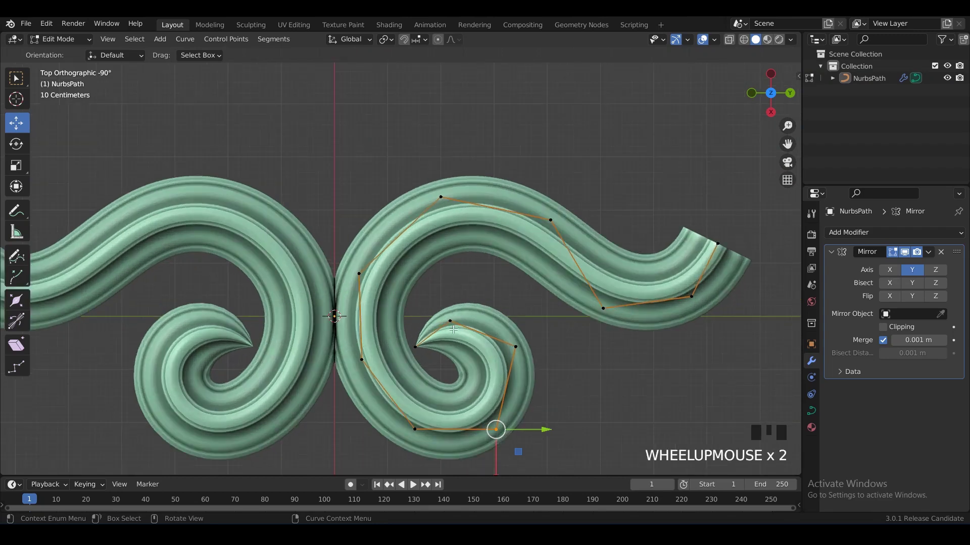
{"action": "left_click", "coordinate": [510, 365]}
{"action": "middle_click_drag", "start_coordinate": [564, 428], "coordinate": [591, 346], "text": "shift"}
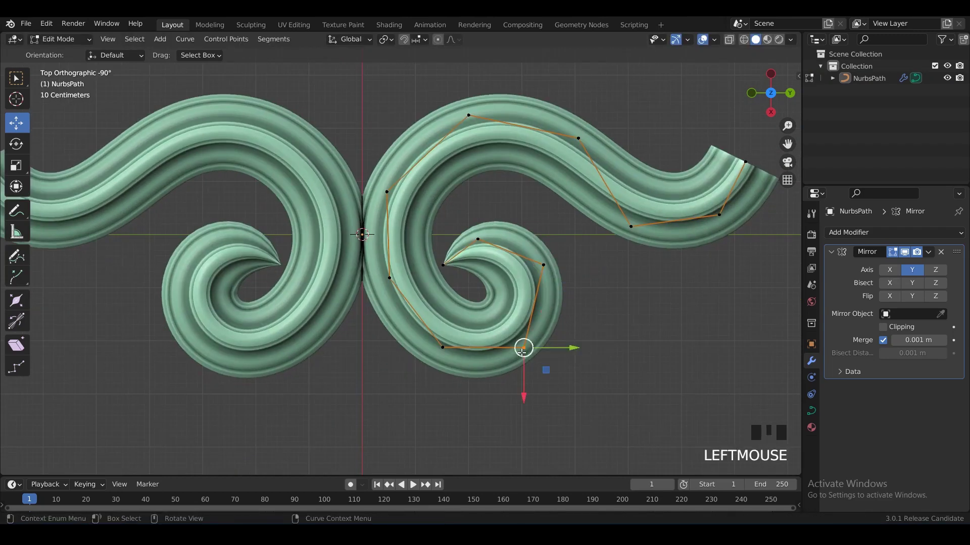
{"action": "left_click_drag", "start_coordinate": [521, 353], "coordinate": [522, 353]}
{"action": "left_click", "coordinate": [437, 348]}
{"action": "left_click_drag", "start_coordinate": [437, 348], "coordinate": [427, 355]}
Shrink the outer end point of the scroll's upper arm to a sharp tip with Shrink/Fatten.
{"action": "scroll", "coordinate": [529, 249], "scroll_direction": "down", "scroll_amount": 2}
{"action": "middle_click_drag", "start_coordinate": [528, 249], "coordinate": [596, 234], "text": "shift"}
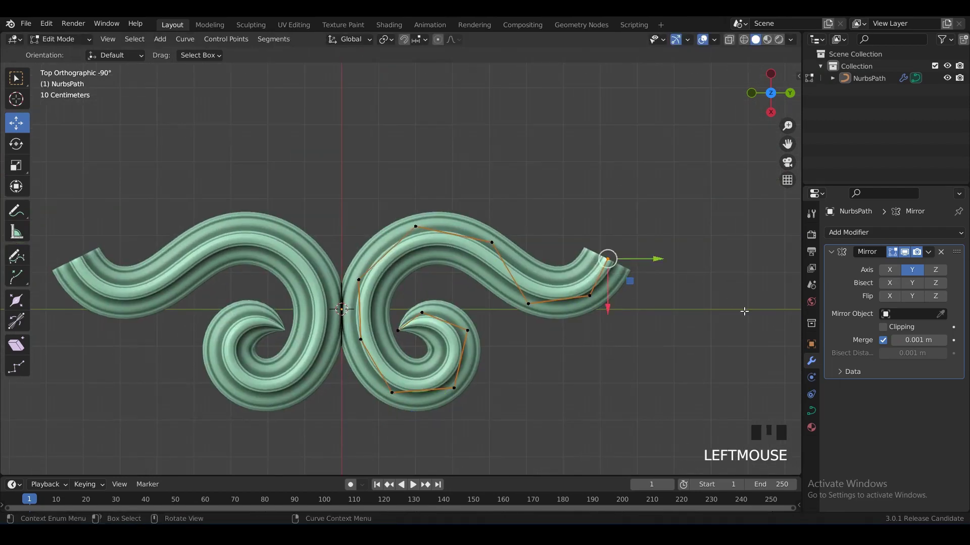
{"action": "key", "text": "alt+s"}
{"action": "left_click", "coordinate": [692, 277]}
{"action": "key", "text": "Tab"}
{"action": "key", "text": "Tab"}
{"action": "key", "text": "Tab"}
Move the arm's pointed tip and its neighbouring control point outward and up to lengthen the arm.
{"action": "left_click_drag", "start_coordinate": [612, 255], "coordinate": [671, 232]}
{"action": "left_click_drag", "start_coordinate": [596, 302], "coordinate": [660, 293]}
{"action": "left_click", "coordinate": [673, 236]}
{"action": "left_click_drag", "start_coordinate": [674, 235], "coordinate": [699, 210]}
{"action": "left_click", "coordinate": [653, 297]}
{"action": "left_click_drag", "start_coordinate": [653, 297], "coordinate": [662, 273]}
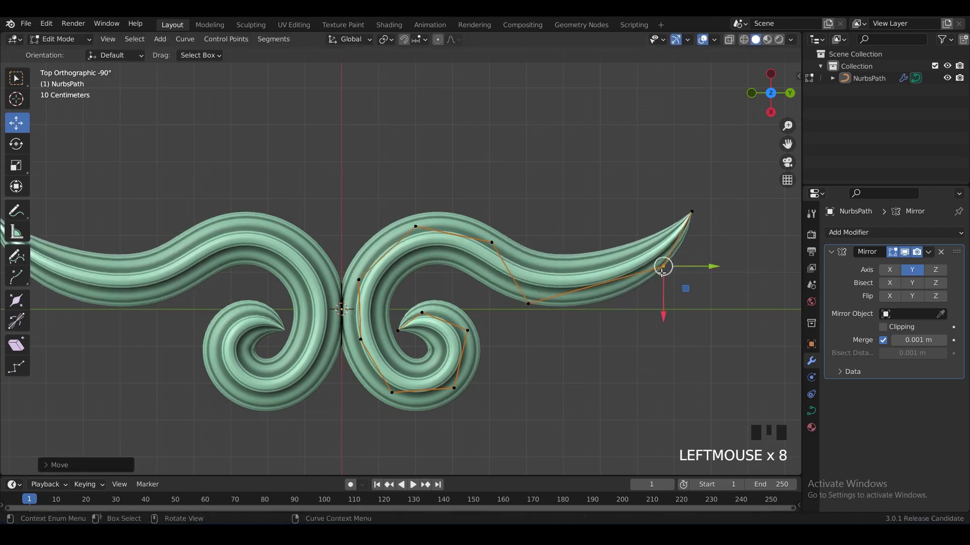
Move the control point at the arm's dip outward and up to smooth the curve toward the tip.
{"action": "middle_click_drag", "start_coordinate": [598, 255], "coordinate": [605, 243], "text": "shift"}
{"action": "left_click_drag", "start_coordinate": [651, 154], "coordinate": [769, 297]}
{"action": "left_click_drag", "start_coordinate": [706, 249], "coordinate": [727, 243]}
{"action": "left_click_drag", "start_coordinate": [580, 257], "coordinate": [514, 308]}
{"action": "left_click_drag", "start_coordinate": [538, 286], "coordinate": [582, 272]}
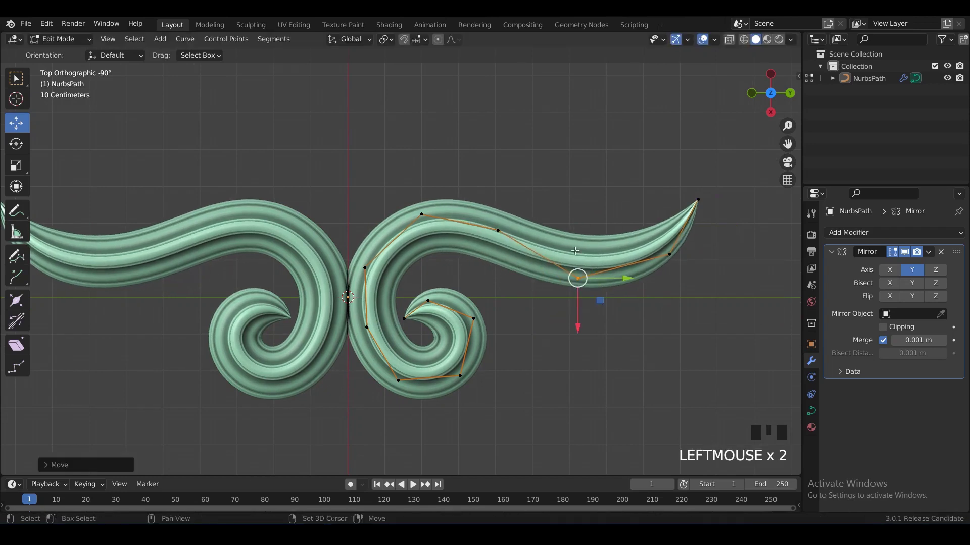
{"action": "middle_click_drag", "start_coordinate": [582, 272], "coordinate": [565, 299], "text": "shift"}
{"action": "left_click_drag", "start_coordinate": [566, 299], "coordinate": [566, 289]}
{"action": "middle_click_drag", "start_coordinate": [566, 289], "coordinate": [567, 299], "text": "shift"}
Select the arm's control points from the crown to the tip, rotate them clockwise, and reposition them outward.
{"action": "left_click_drag", "start_coordinate": [564, 287], "coordinate": [378, 208]}
{"action": "left_click_drag", "start_coordinate": [741, 191], "coordinate": [537, 363], "text": "shift"}
{"action": "left_click_drag", "start_coordinate": [559, 317], "coordinate": [559, 274]}
{"action": "key", "text": "r"}
{"action": "left_click", "coordinate": [676, 329]}
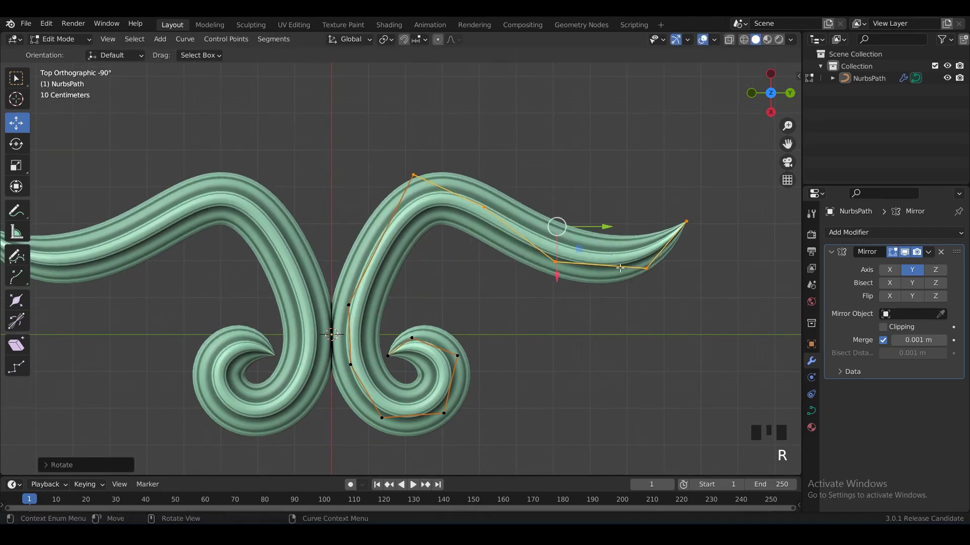
{"action": "left_click_drag", "start_coordinate": [600, 228], "coordinate": [620, 229]}
{"action": "left_click_drag", "start_coordinate": [581, 274], "coordinate": [582, 308]}
Move the arm's first crown control point down and toward the mirror line to round the arch.
{"action": "left_click_drag", "start_coordinate": [434, 209], "coordinate": [406, 226]}
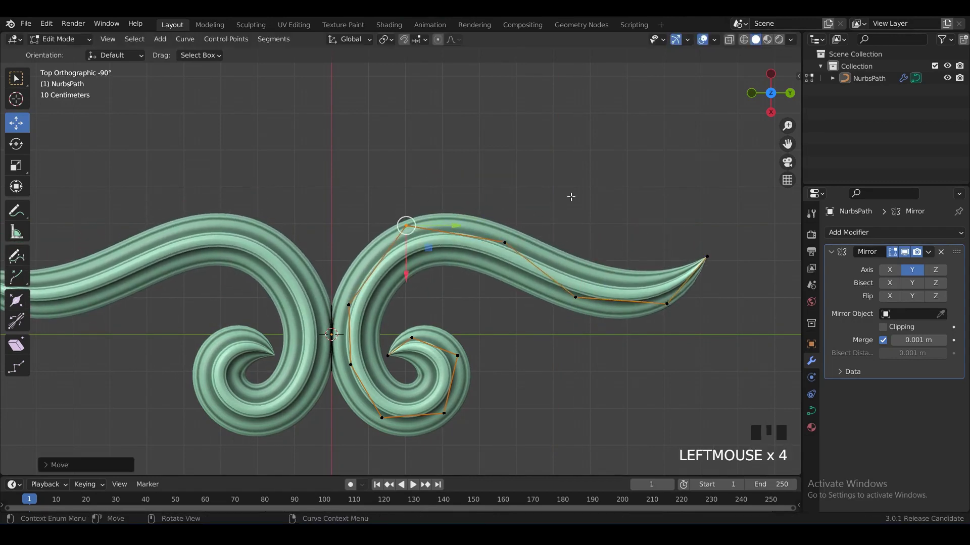
{"action": "left_click", "coordinate": [505, 242]}
{"action": "left_click_drag", "start_coordinate": [507, 238], "coordinate": [508, 234]}
{"action": "key", "text": "ctrl+z"}
{"action": "left_click", "coordinate": [406, 226]}
{"action": "left_click_drag", "start_coordinate": [406, 225], "coordinate": [404, 236]}
Raise the outer control points of the arm and adjust the two crown points for a smooth arch.
{"action": "left_click", "coordinate": [505, 242]}
{"action": "left_click_drag", "start_coordinate": [451, 132], "coordinate": [800, 315]}
{"action": "left_click_drag", "start_coordinate": [612, 324], "coordinate": [615, 305]}
{"action": "left_click_drag", "start_coordinate": [400, 240], "coordinate": [395, 241]}
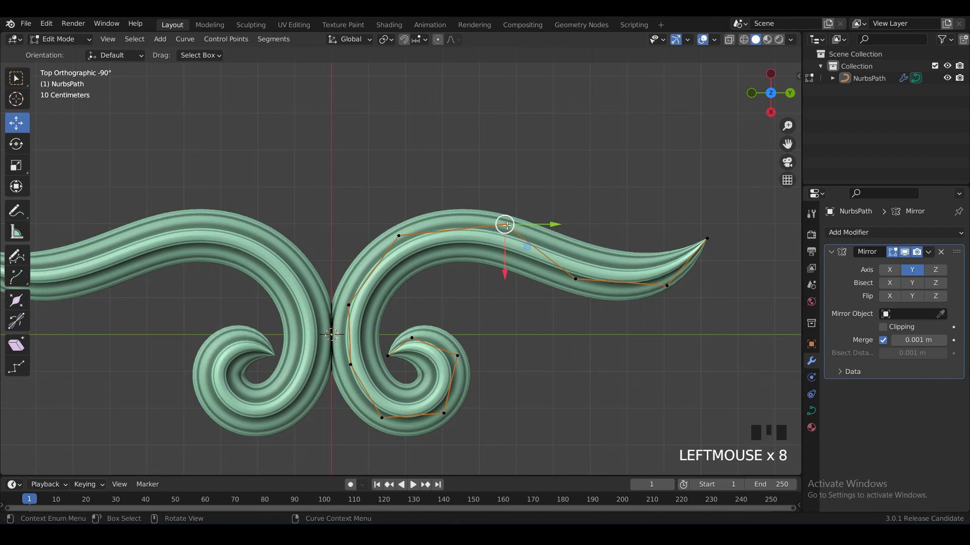
{"action": "left_click_drag", "start_coordinate": [505, 225], "coordinate": [500, 229]}
Thin the arm toward its tip by shrinking the two control points before the end with Shrink/Fatten.
{"action": "key", "text": "alt+s"}
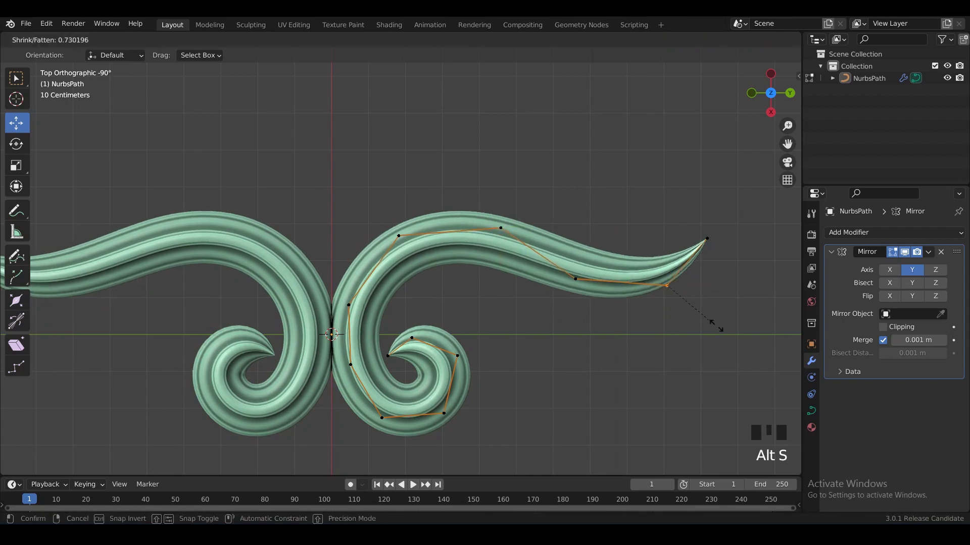
{"action": "left_click", "coordinate": [718, 325]}
{"action": "left_click", "coordinate": [576, 278]}
{"action": "key", "text": "alt+s"}
{"action": "left_click", "coordinate": [571, 311]}
Return to Object Mode, check the whole ornament, and save the file.
{"action": "key", "text": "Tab"}
{"action": "scroll", "coordinate": [550, 231], "scroll_direction": "down", "scroll_amount": 3}
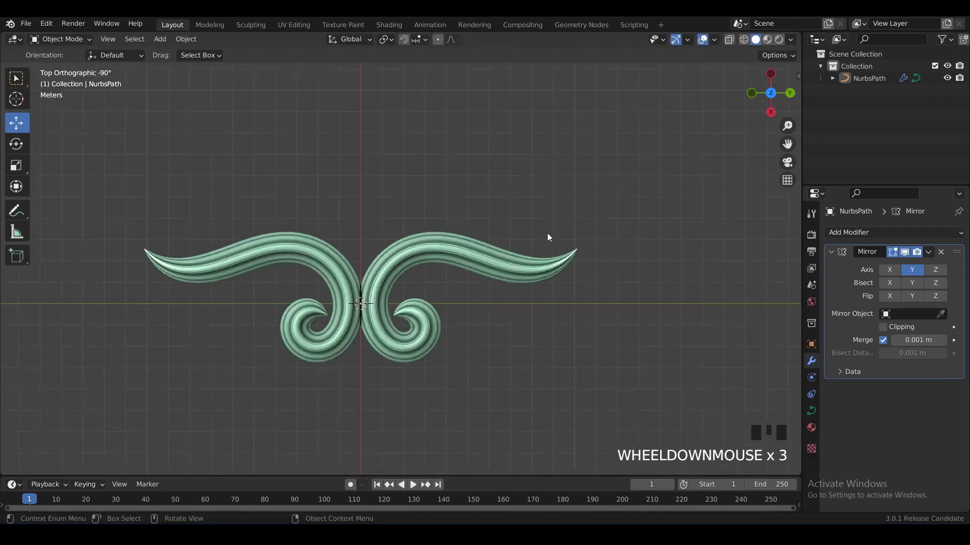
{"action": "middle_click_drag", "start_coordinate": [547, 232], "coordinate": [571, 233], "text": "shift"}
{"action": "scroll", "coordinate": [565, 285], "scroll_direction": "up", "scroll_amount": 3}
{"action": "key", "text": "ctrl+s"}
Rotate the arm's outer four control points clockwise so the tip points lower.
{"action": "left_click", "coordinate": [665, 271]}
{"action": "key", "text": "Tab"}
{"action": "scroll", "coordinate": [730, 212], "scroll_direction": "down", "scroll_amount": 2}
{"action": "left_click_drag", "start_coordinate": [757, 197], "coordinate": [488, 316]}
{"action": "key", "text": "r"}
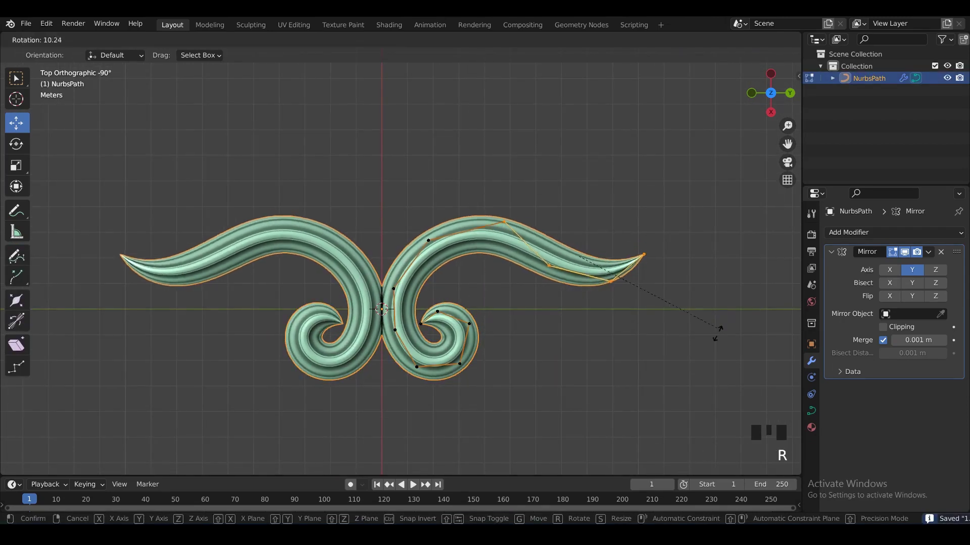
{"action": "left_click", "coordinate": [618, 274]}
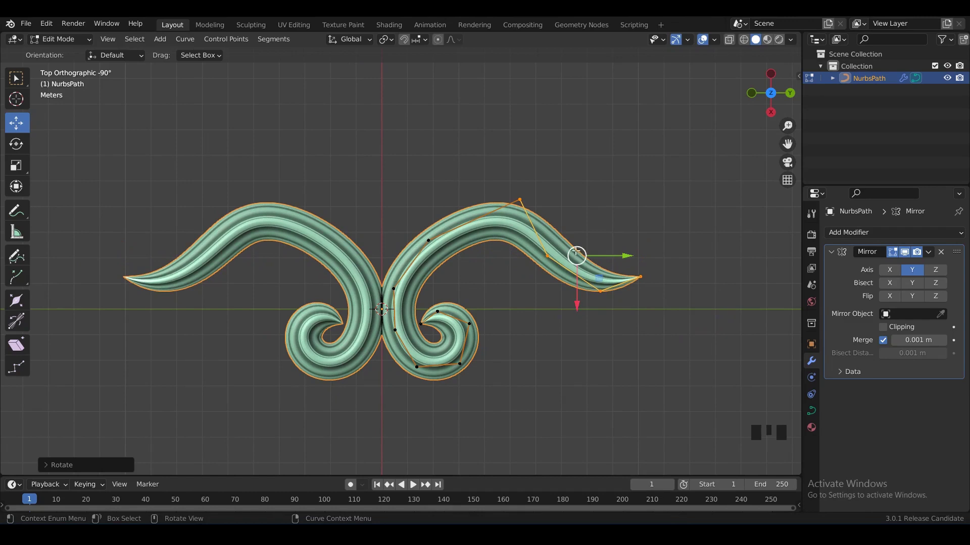
Reposition the arm's crown points and the points toward the tip to even out the arch.
{"action": "left_click_drag", "start_coordinate": [452, 263], "coordinate": [453, 264]}
{"action": "left_click_drag", "start_coordinate": [429, 240], "coordinate": [424, 233]}
{"action": "left_click_drag", "start_coordinate": [486, 177], "coordinate": [547, 225]}
{"action": "left_click_drag", "start_coordinate": [519, 199], "coordinate": [496, 217]}
{"action": "scroll", "coordinate": [616, 222], "scroll_direction": "up", "scroll_amount": 1}
{"action": "left_click_drag", "start_coordinate": [561, 272], "coordinate": [560, 272]}
{"action": "left_click_drag", "start_coordinate": [577, 254], "coordinate": [579, 248]}
{"action": "left_click_drag", "start_coordinate": [664, 243], "coordinate": [664, 244]}
Duplicate the arm's control points, move the copy below the original, and scale it down.
{"action": "left_click_drag", "start_coordinate": [585, 233], "coordinate": [742, 332], "text": "shift"}
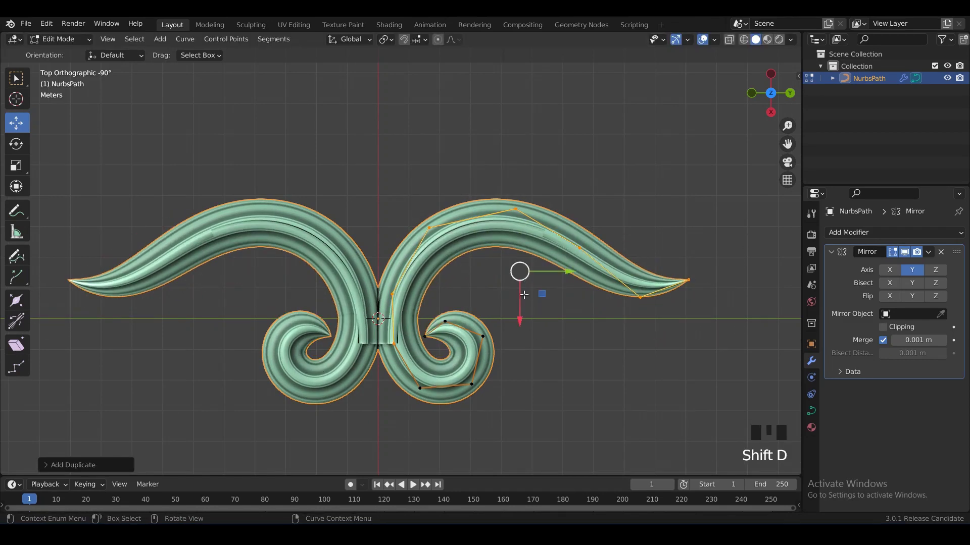
{"action": "left_click", "coordinate": [519, 324]}
{"action": "key", "text": "s"}
{"action": "left_click", "coordinate": [674, 393]}
Thin the duplicated arm with Shrink/Fatten, scale it down, and move it against the underside of the original arm.
{"action": "key", "text": "alt+s"}
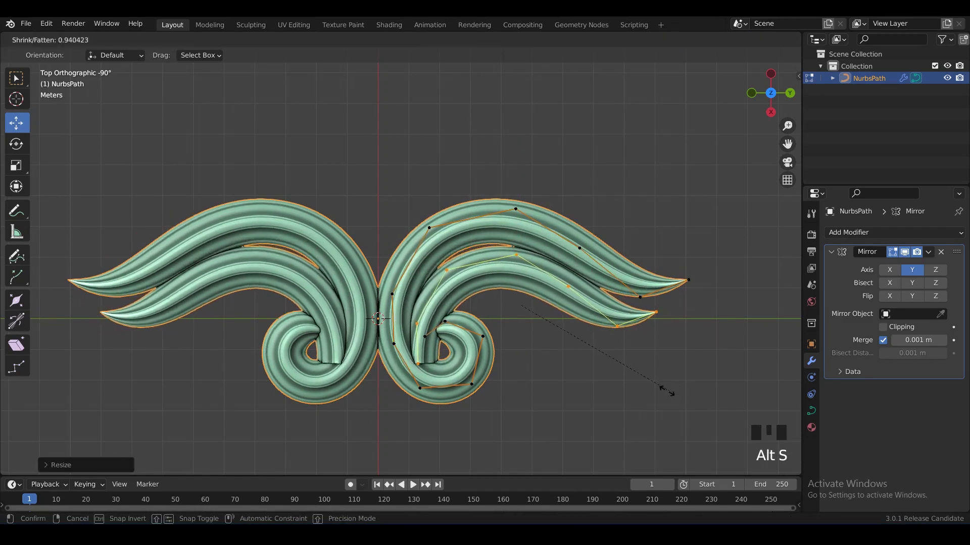
{"action": "left_click", "coordinate": [662, 390]}
{"action": "key", "text": "s"}
{"action": "left_click", "coordinate": [682, 386]}
{"action": "key", "text": "s"}
{"action": "left_click", "coordinate": [659, 385]}
{"action": "left_click_drag", "start_coordinate": [515, 307], "coordinate": [516, 307]}
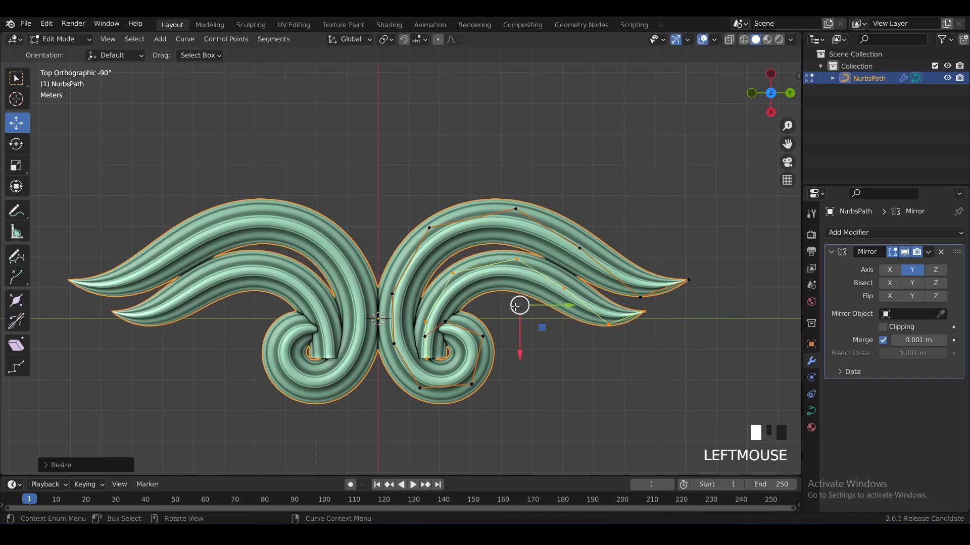
{"action": "key", "text": "g"}
{"action": "left_click", "coordinate": [431, 357]}
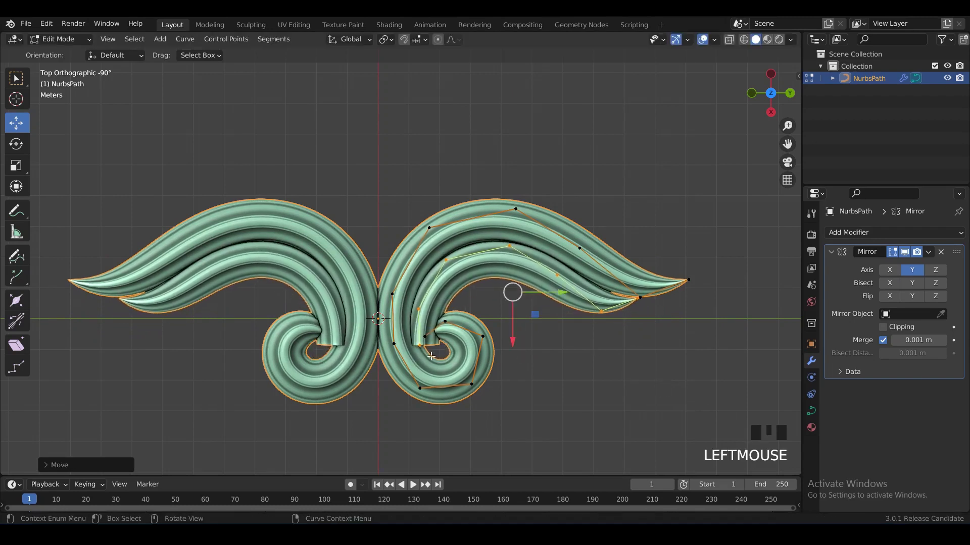
Set Shrink/Fatten to 0 on the duplicated arm's lower start point to taper it to a tip.
{"action": "key", "text": "alt+s"}
{"action": "type", "text": "0"}
{"action": "key", "text": "Return"}
{"action": "key", "text": "Tab"}
{"action": "key", "text": "Tab"}
{"action": "scroll", "coordinate": [643, 365], "scroll_direction": "up", "scroll_amount": 3}
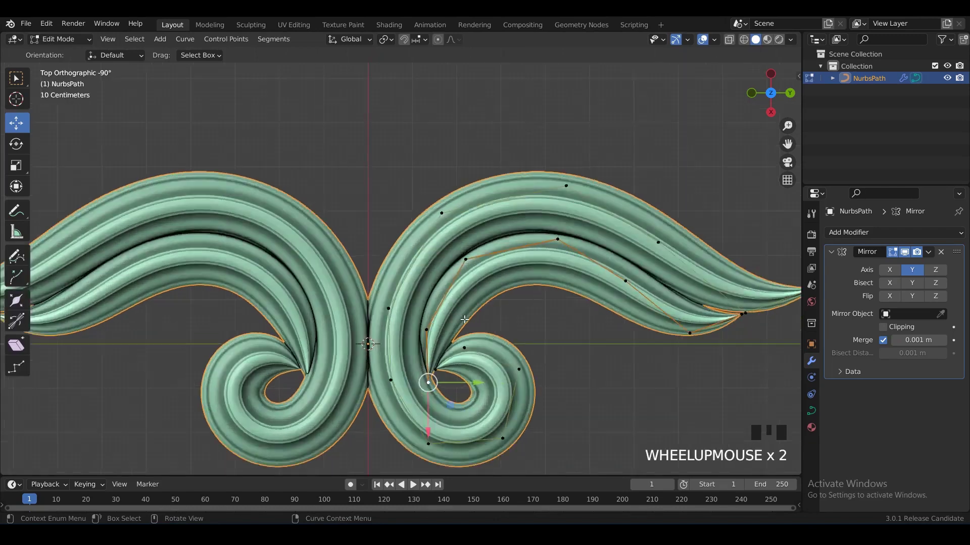
Narrow the duplicated arm's second control point with Shrink/Fatten and move its start point up beside the spiral.
{"action": "left_click_drag", "start_coordinate": [410, 332], "coordinate": [445, 351]}
{"action": "key", "text": "alt+s"}
{"action": "left_click", "coordinate": [460, 354]}
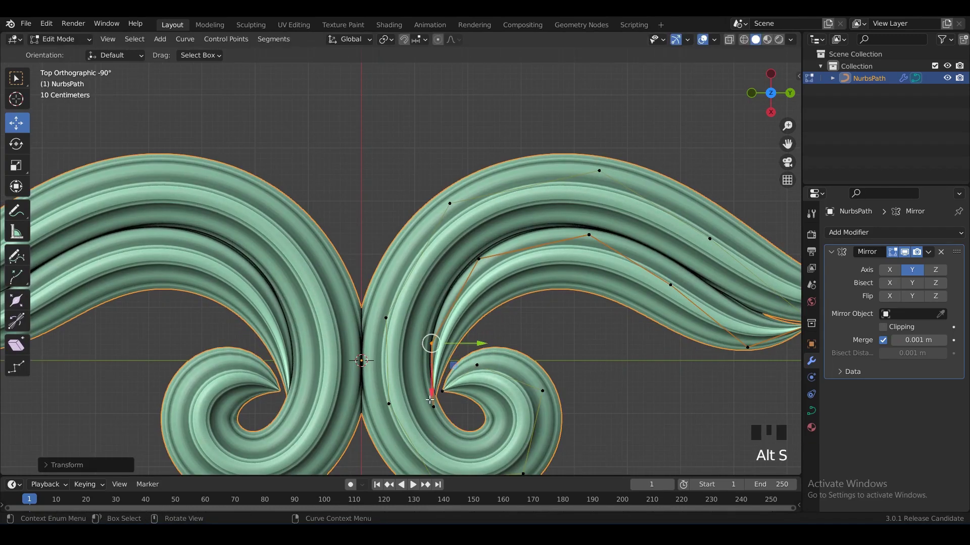
{"action": "left_click_drag", "start_coordinate": [433, 408], "coordinate": [432, 392]}
{"action": "key", "text": "Tab"}
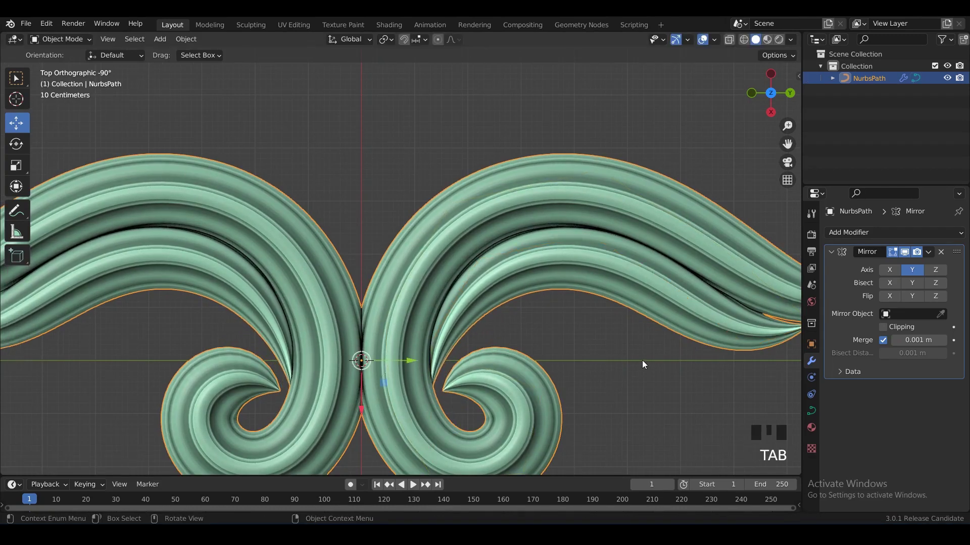
Move the duplicated arm's outer tip and its neighbouring control point outward to tuck against the upper arm.
{"action": "scroll", "coordinate": [642, 352], "scroll_direction": "down", "scroll_amount": 1}
{"action": "left_click", "coordinate": [681, 316]}
{"action": "key", "text": "Tab"}
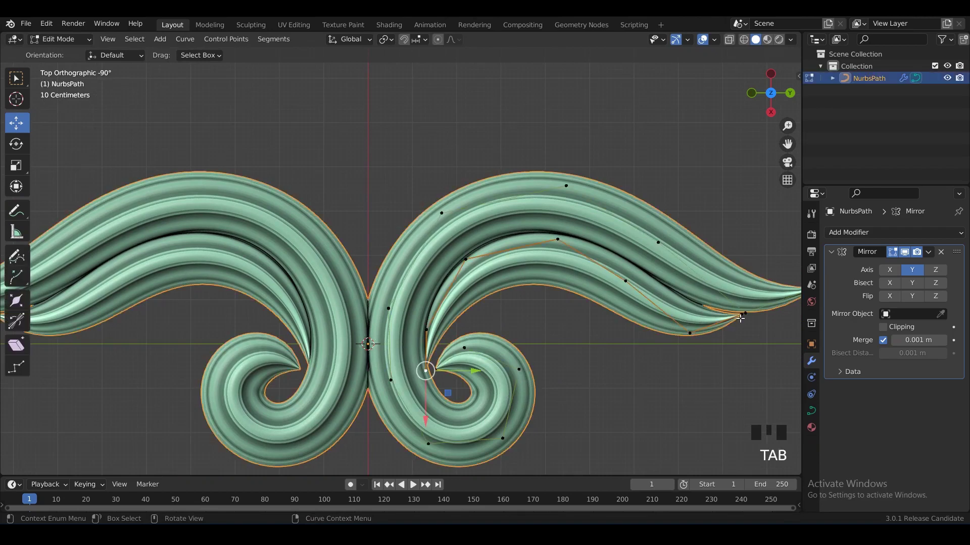
{"action": "left_click", "coordinate": [744, 315]}
{"action": "left_click_drag", "start_coordinate": [744, 315], "coordinate": [761, 315]}
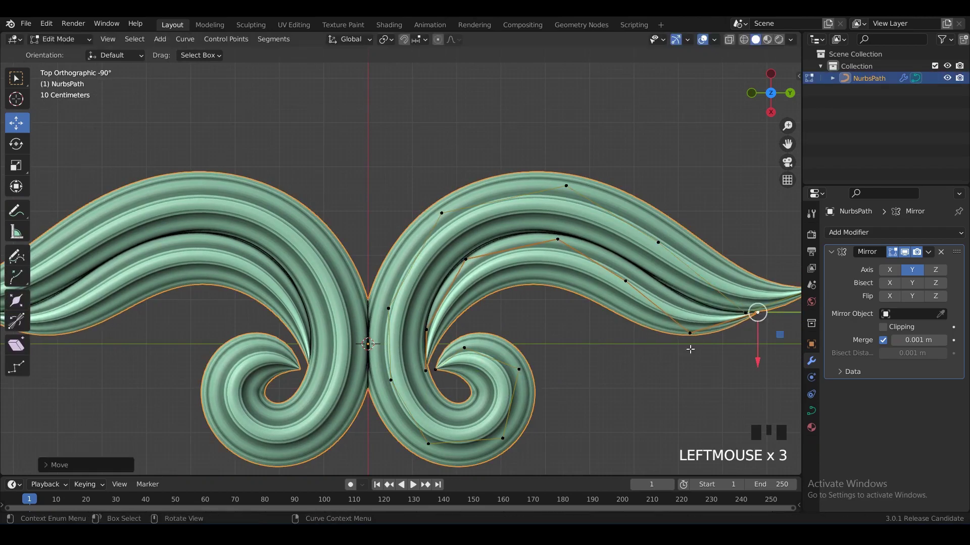
{"action": "left_click_drag", "start_coordinate": [690, 335], "coordinate": [706, 331]}
{"action": "key", "text": "Tab"}
{"action": "scroll", "coordinate": [647, 331], "scroll_direction": "down", "scroll_amount": 3}
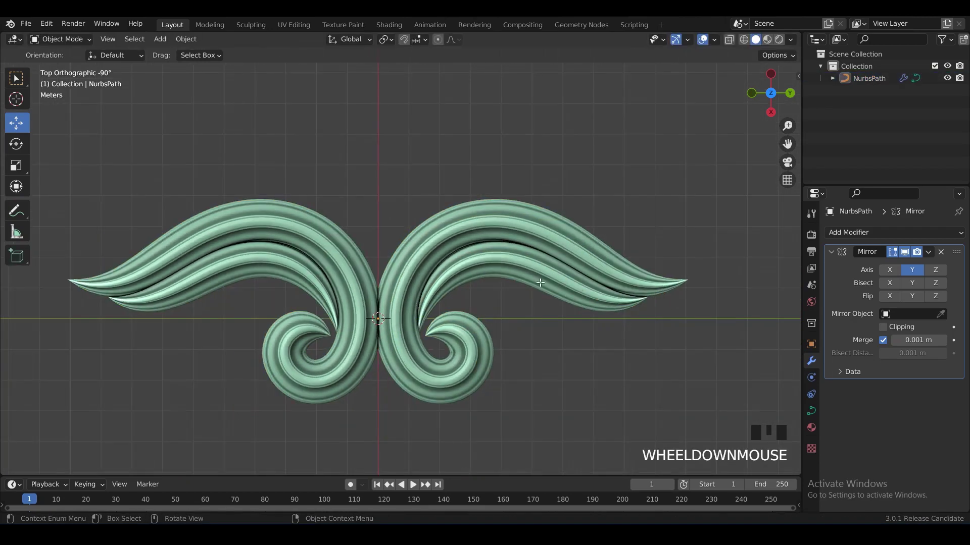
Duplicate the lower arm, scale the copy down, and move it up against the underside of the arm above.
{"action": "key", "text": "Tab"}
{"action": "key", "text": "shift+d"}
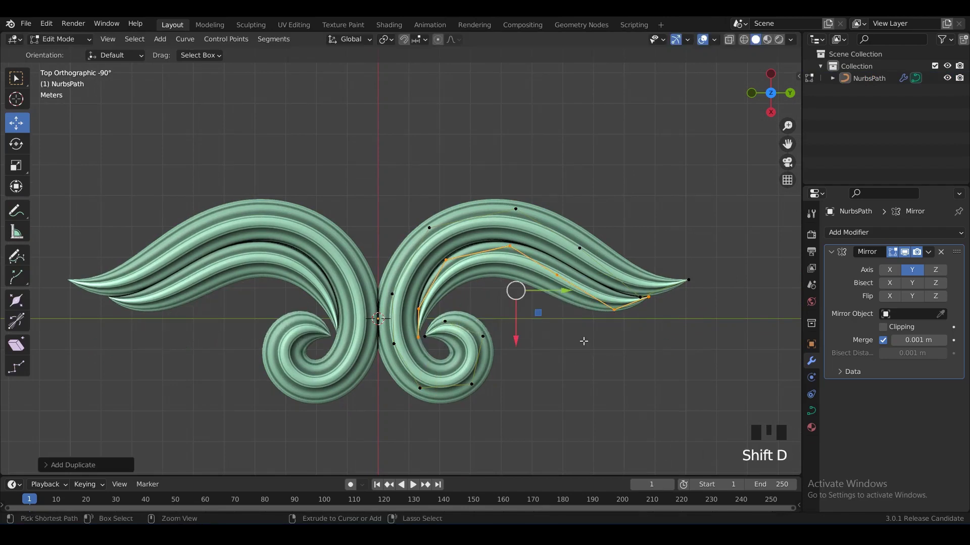
{"action": "left_click_drag", "start_coordinate": [528, 353], "coordinate": [539, 371]}
{"action": "scroll", "coordinate": [528, 380], "scroll_direction": "up", "scroll_amount": 1}
{"action": "key", "text": "s"}
{"action": "left_click", "coordinate": [675, 376]}
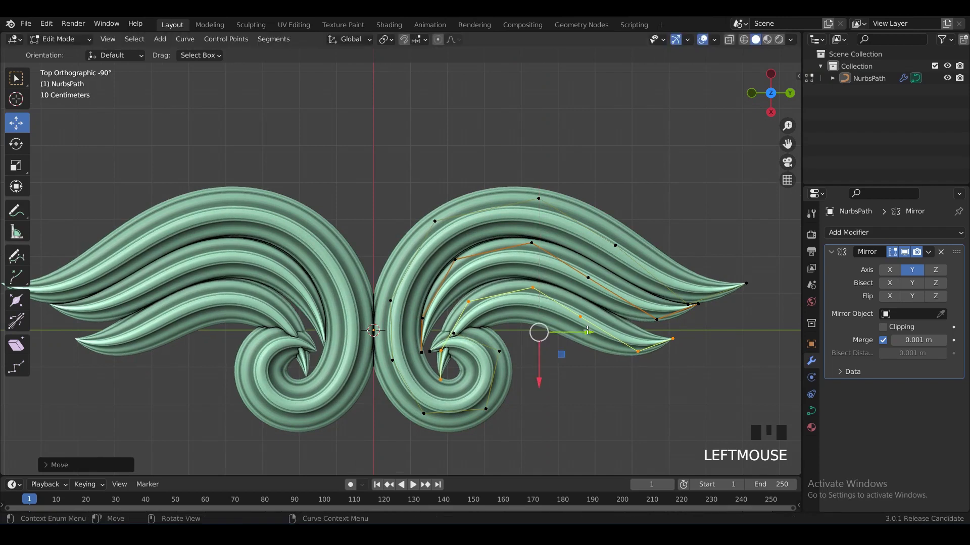
{"action": "left_click_drag", "start_coordinate": [583, 334], "coordinate": [573, 341]}
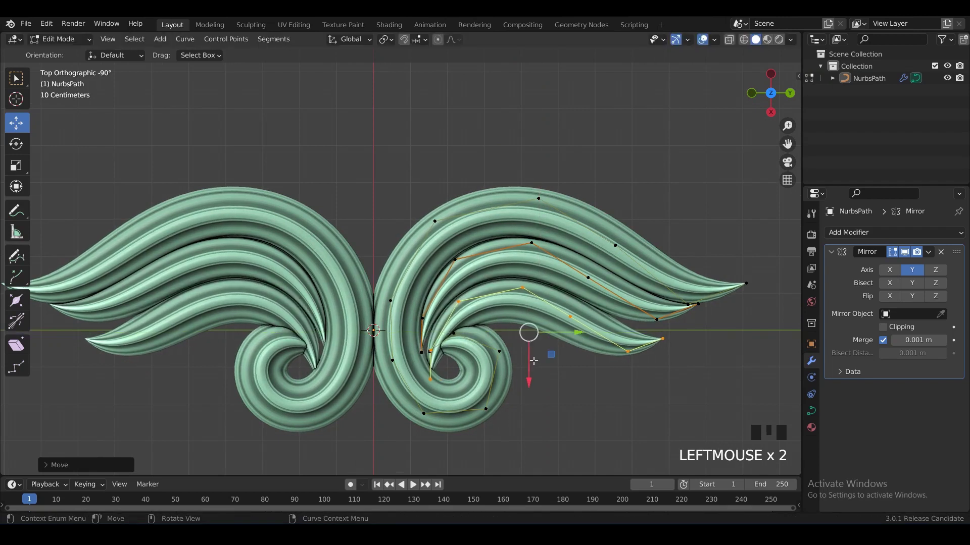
{"action": "left_click_drag", "start_coordinate": [529, 369], "coordinate": [529, 365]}
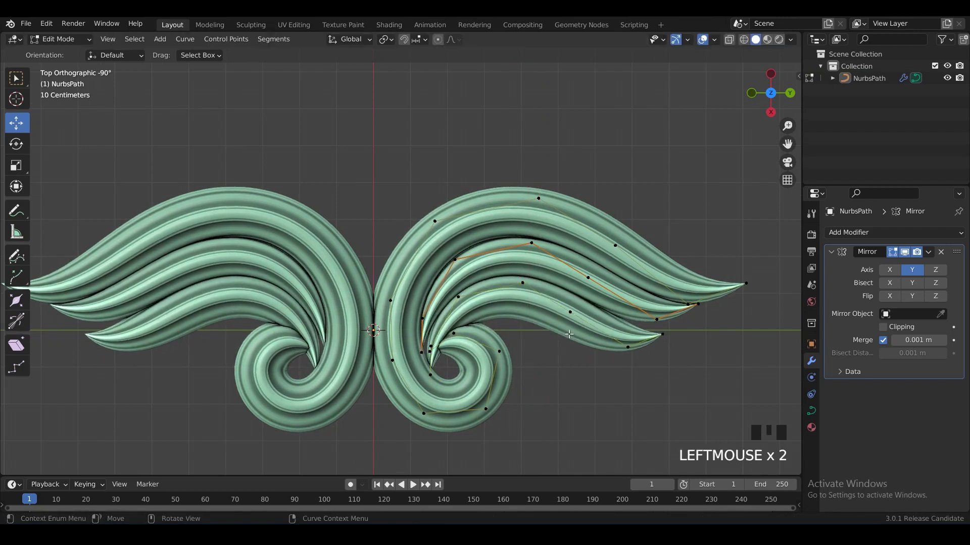
Move the new arm's start point onto the inner curl of the spiral.
{"action": "left_click", "coordinate": [574, 330]}
{"action": "scroll", "coordinate": [480, 337], "scroll_direction": "up", "scroll_amount": 1}
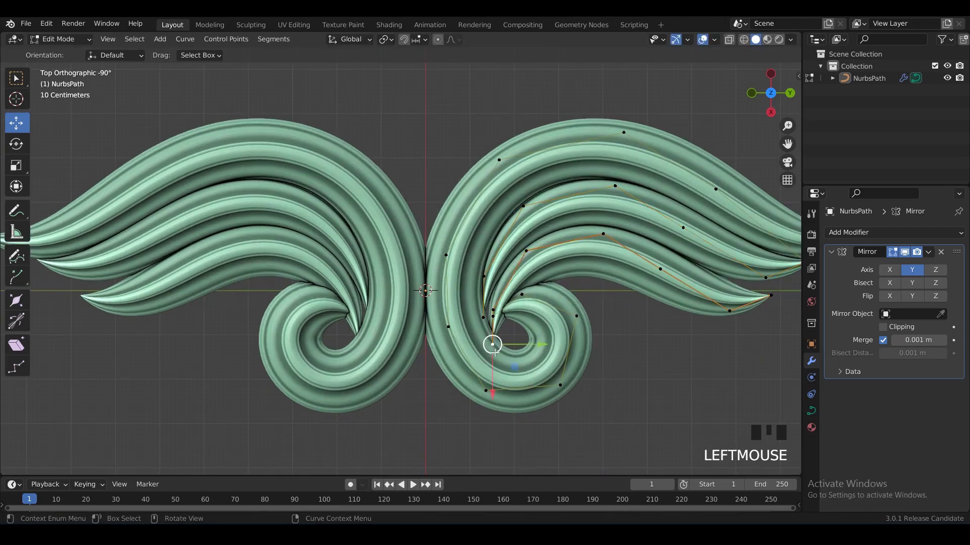
{"action": "left_click_drag", "start_coordinate": [494, 352], "coordinate": [525, 296]}
{"action": "left_click", "coordinate": [497, 336]}
Move the third arm's outer tip and neighbouring control point up against the arm above, and save the file.
{"action": "scroll", "coordinate": [723, 298], "scroll_direction": "down", "scroll_amount": 1}
{"action": "middle_click_drag", "start_coordinate": [723, 297], "coordinate": [649, 299], "text": "shift"}
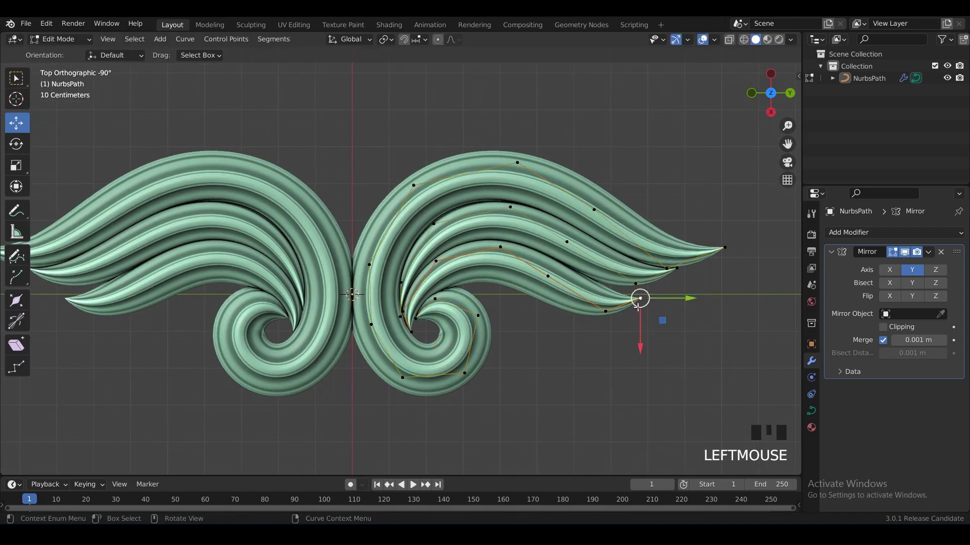
{"action": "left_click_drag", "start_coordinate": [637, 305], "coordinate": [650, 290]}
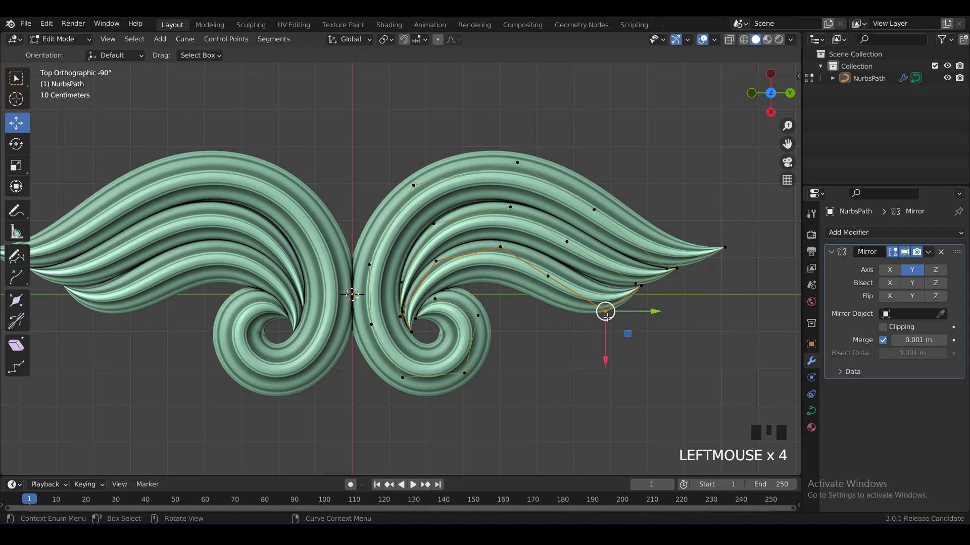
{"action": "left_click_drag", "start_coordinate": [607, 317], "coordinate": [605, 309]}
{"action": "left_click", "coordinate": [566, 333]}
{"action": "scroll", "coordinate": [558, 328], "scroll_direction": "down", "scroll_amount": 2}
{"action": "key", "text": "Tab"}
{"action": "left_click", "coordinate": [550, 319]}
{"action": "middle_click_drag", "start_coordinate": [533, 310], "coordinate": [547, 328], "text": "shift"}
{"action": "scroll", "coordinate": [547, 328], "scroll_direction": "up", "scroll_amount": 2}
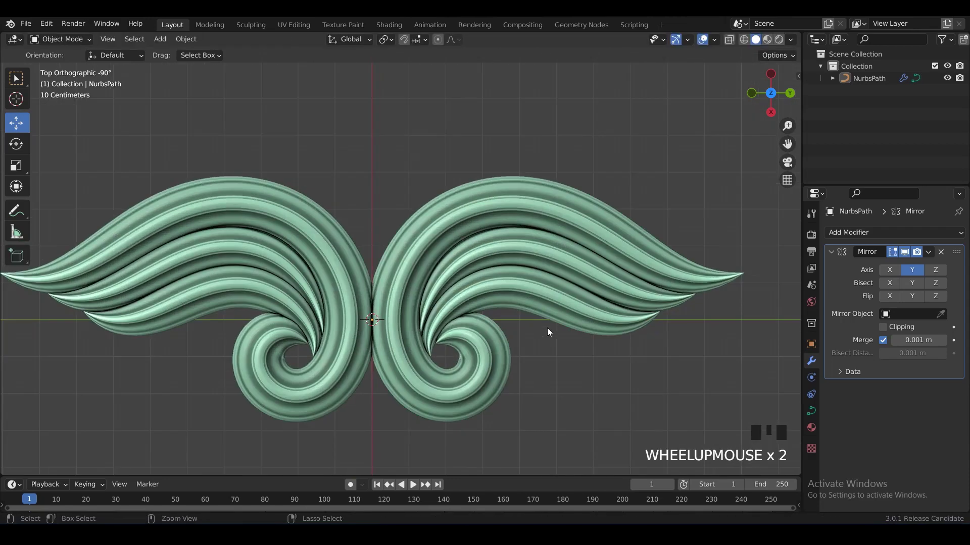
{"action": "key", "text": "ctrl+s"}
Duplicate the third arm and move the copy below it, across the top of the spiral.
{"action": "key", "text": "Tab"}
{"action": "middle_click_drag", "start_coordinate": [624, 332], "coordinate": [620, 287], "text": "shift"}
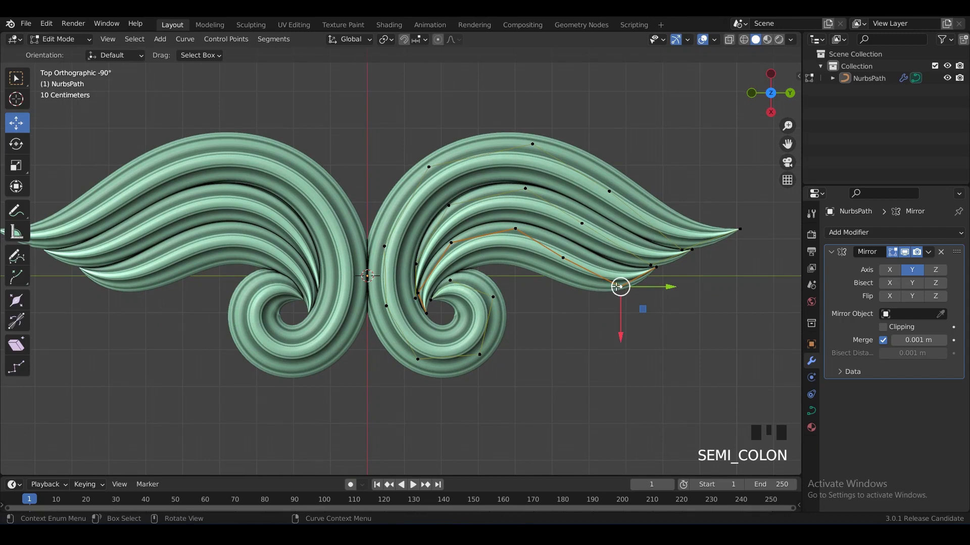
{"action": "key", "text": "shift+d"}
{"action": "right_click", "coordinate": [571, 337]}
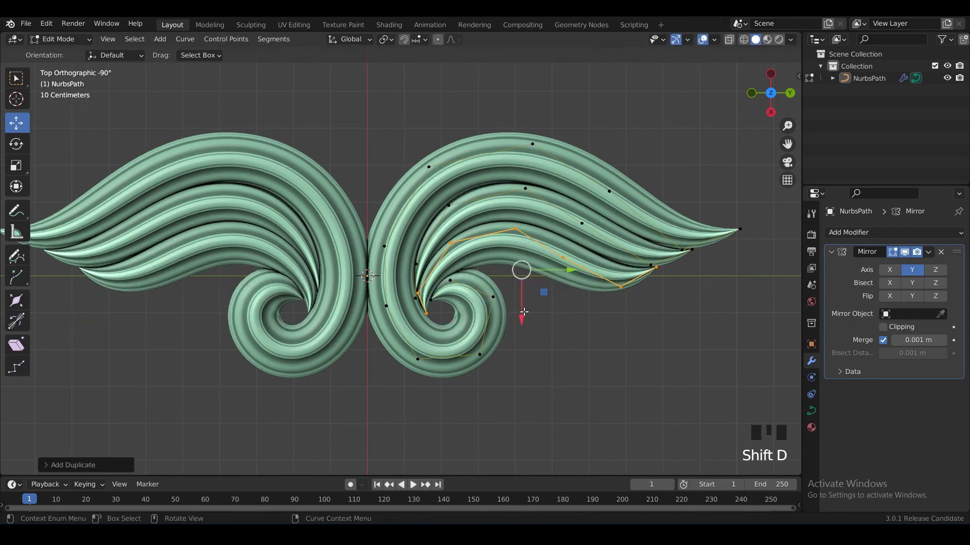
{"action": "left_click_drag", "start_coordinate": [523, 310], "coordinate": [529, 351]}
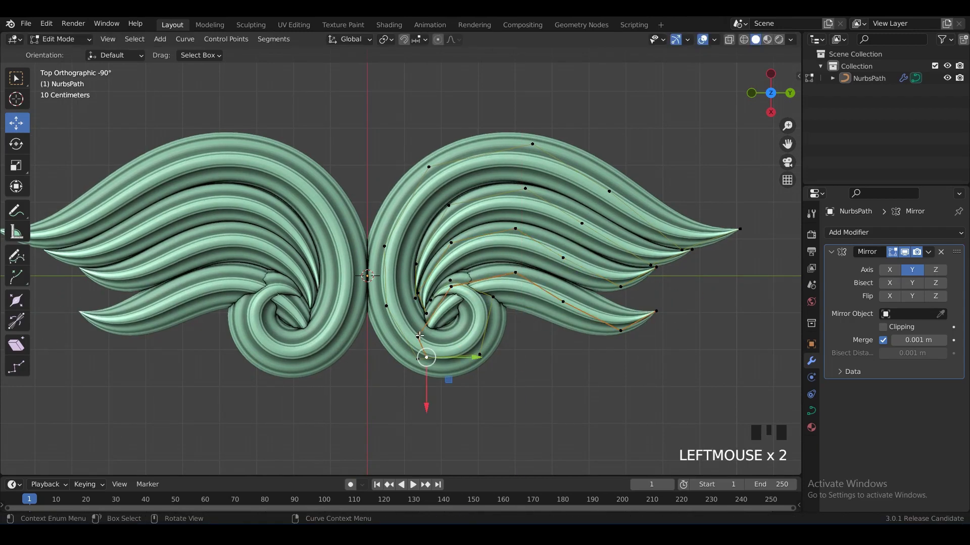
Delete the fourth arm's two start points inside the spiral and taper its new start to a tip with Shrink/Fatten.
{"action": "key", "text": "x"}
{"action": "left_click", "coordinate": [456, 329]}
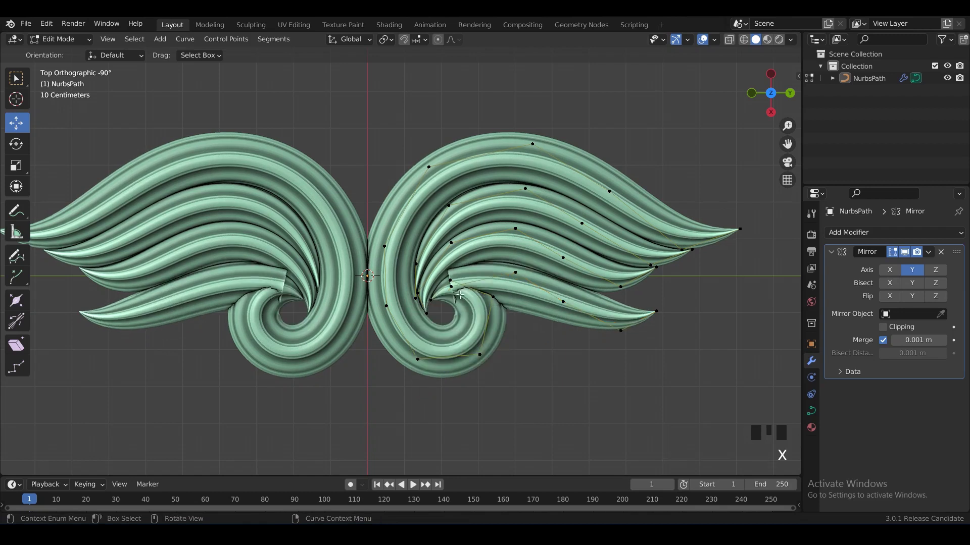
{"action": "key", "text": "alt+s"}
{"action": "left_click", "coordinate": [507, 310]}
{"action": "key", "text": "Tab"}
{"action": "key", "text": "Tab"}
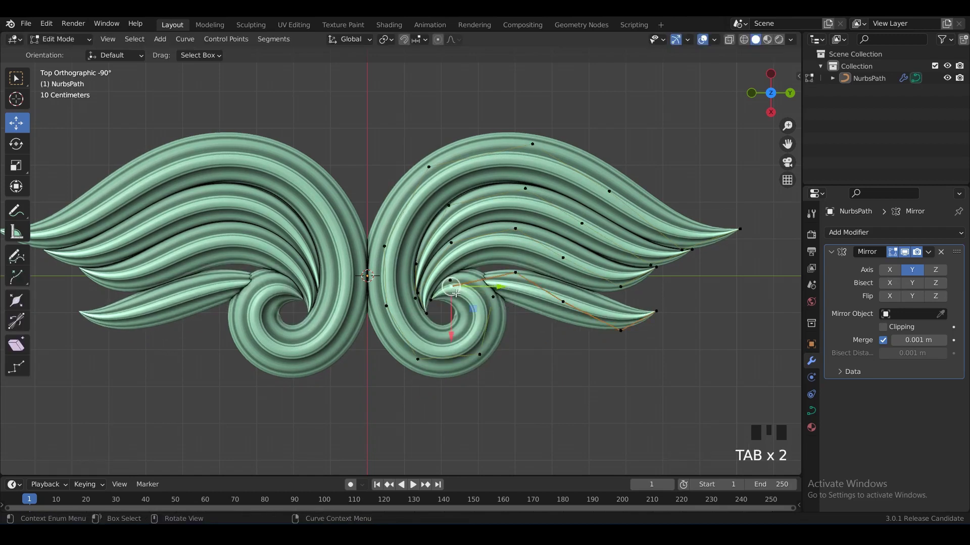
Shift the fourth arm inward and adjust its start and second control points along the top of the spiral.
{"action": "left_click_drag", "start_coordinate": [456, 294], "coordinate": [457, 279]}
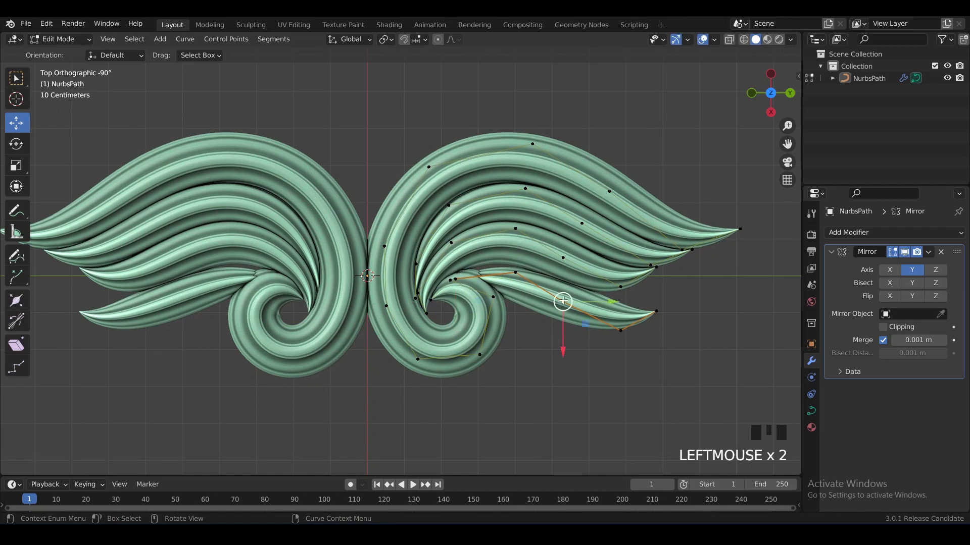
{"action": "left_click_drag", "start_coordinate": [561, 299], "coordinate": [547, 283]}
{"action": "scroll", "coordinate": [547, 284], "scroll_direction": "up", "scroll_amount": 2}
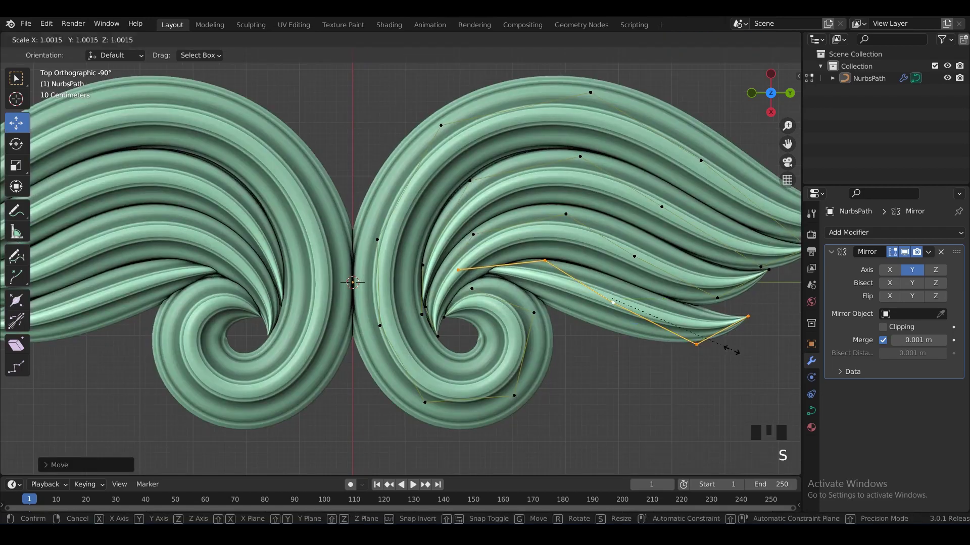
{"action": "left_click_drag", "start_coordinate": [612, 302], "coordinate": [601, 298]}
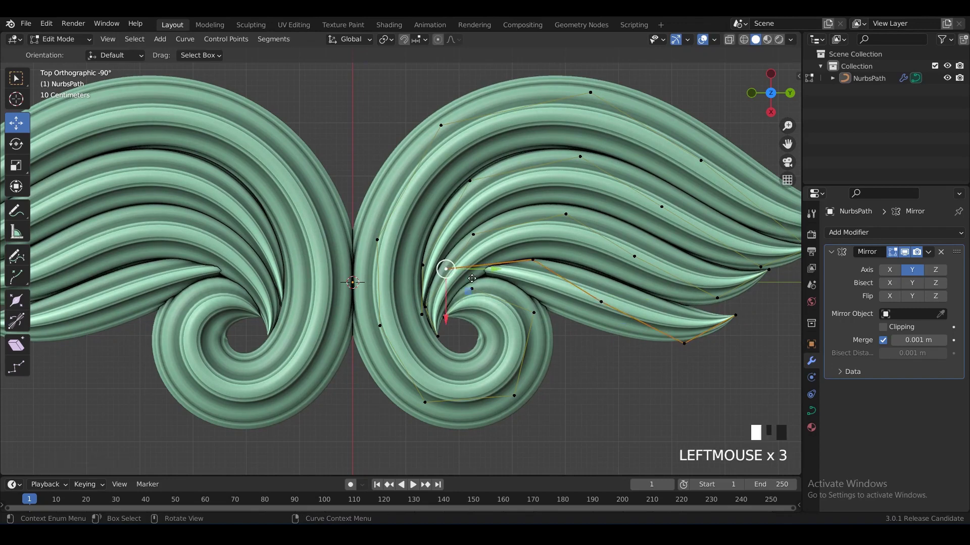
{"action": "mouse_move", "coordinate": [472, 279]}
{"action": "left_mouse_down"}
{"action": "mouse_move", "coordinate": [512, 283]}
{"action": "mouse_move", "coordinate": [536, 259]}
{"action": "mouse_move", "coordinate": [569, 251]}
{"action": "mouse_move", "coordinate": [463, 278]}
{"action": "left_mouse_up"}
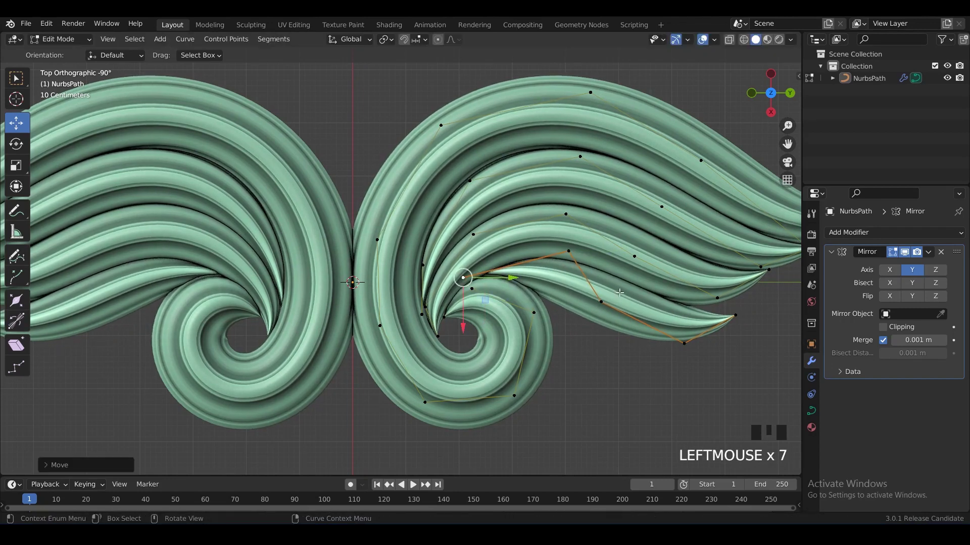
Try moving the fourth arm's second and third control points closer to the arm above, and undo these moves.
{"action": "left_click_drag", "start_coordinate": [585, 303], "coordinate": [586, 291]}
{"action": "left_click", "coordinate": [566, 255]}
{"action": "left_click_drag", "start_coordinate": [575, 254], "coordinate": [548, 248]}
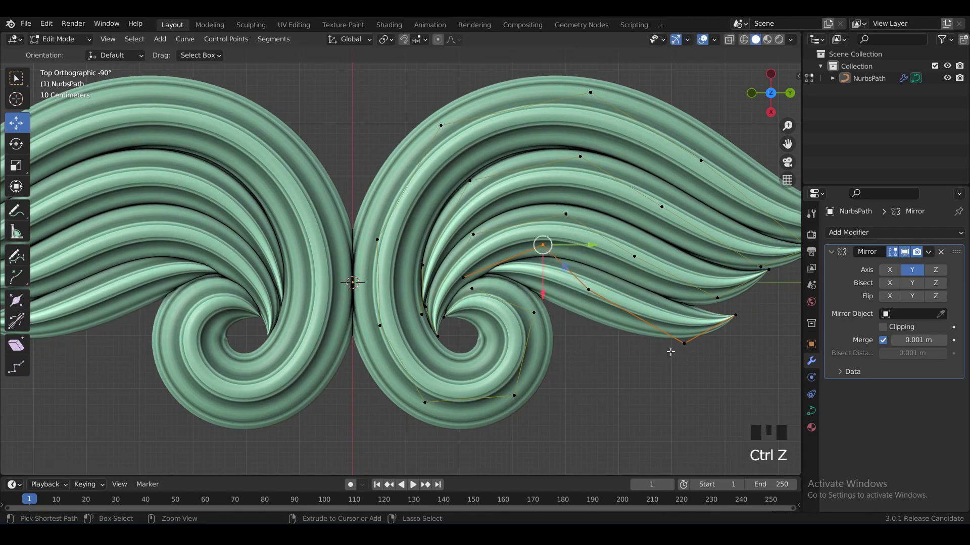
{"action": "key", "text": "ctrl+z"}
{"action": "key", "text": "ctrl+z"}
{"action": "key", "text": "ctrl+z"}
{"action": "key", "text": "ctrl+z"}
{"action": "key", "text": "ctrl+z"}
Delete the fourth arm's start point and move the whole remaining arm inward and up.
{"action": "key", "text": "x"}
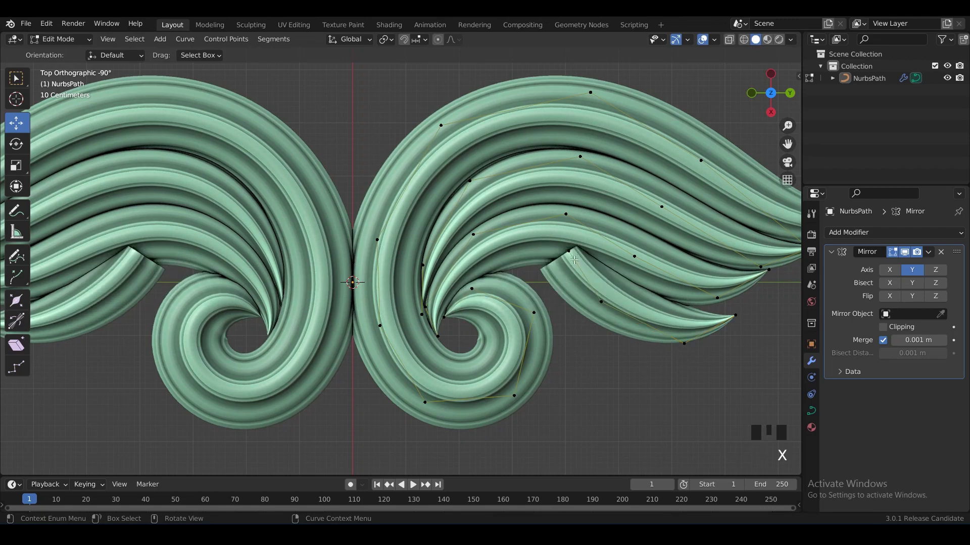
{"action": "key", "text": "ctrl+l"}
{"action": "left_click_drag", "start_coordinate": [647, 304], "coordinate": [610, 292]}
Move the shortened arm's start point above the spiral, taper it with Shrink/Fatten, and tuck its second control point under the arm above.
{"action": "left_click_drag", "start_coordinate": [530, 241], "coordinate": [490, 275]}
{"action": "key", "text": "alt+s"}
{"action": "left_click", "coordinate": [630, 300]}
{"action": "left_click_drag", "start_coordinate": [563, 291], "coordinate": [549, 256]}
Reshape the fourth arm by adjusting its outer tip, lowering the control point beside it inward, and moving the second point outward.
{"action": "left_click", "coordinate": [649, 335]}
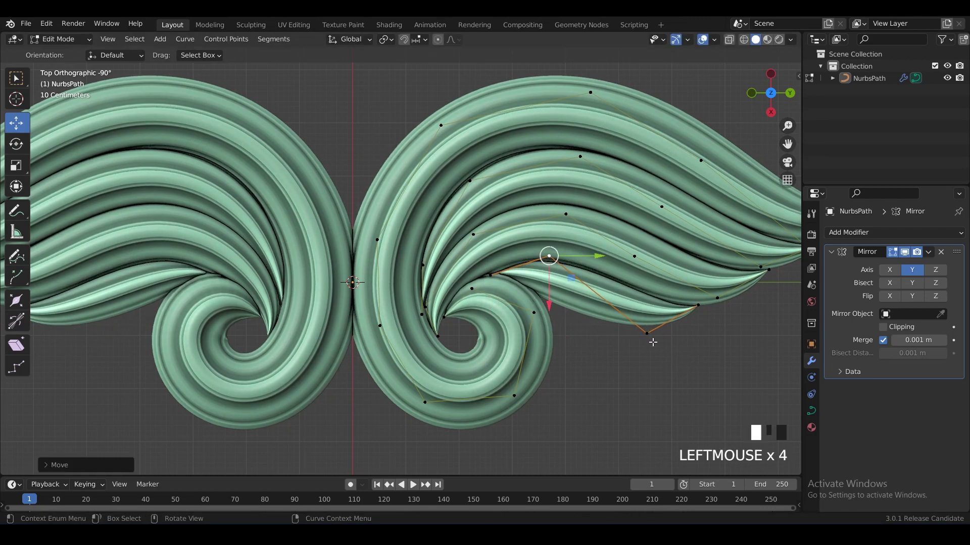
{"action": "left_click_drag", "start_coordinate": [647, 333], "coordinate": [701, 305]}
{"action": "left_click", "coordinate": [699, 306]}
{"action": "left_click", "coordinate": [620, 341]}
{"action": "left_click_drag", "start_coordinate": [621, 333], "coordinate": [602, 340]}
{"action": "left_click_drag", "start_coordinate": [571, 262], "coordinate": [570, 258]}
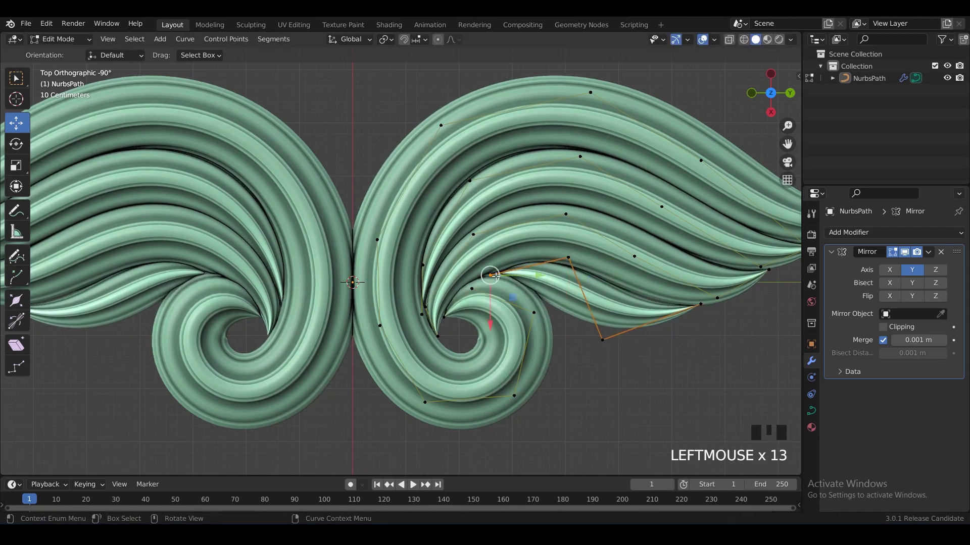
{"action": "left_click_drag", "start_coordinate": [496, 277], "coordinate": [495, 276]}
Thicken the fourth arm at its lowest control point with Shrink/Fatten and leave Edit Mode.
{"action": "left_click", "coordinate": [592, 380]}
{"action": "key", "text": "alt+s"}
{"action": "left_click", "coordinate": [586, 398]}
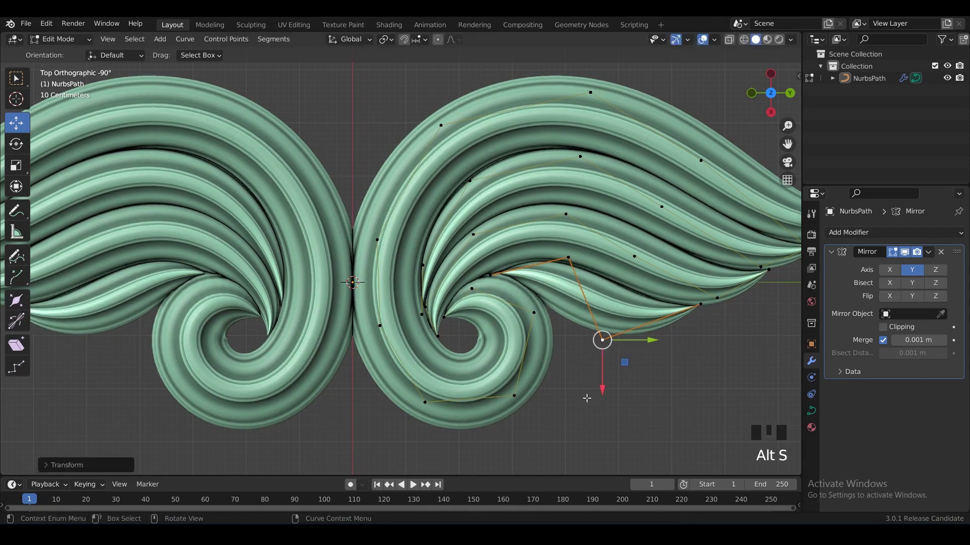
{"action": "key", "text": "Tab"}
{"action": "scroll", "coordinate": [668, 335], "scroll_direction": "down", "scroll_amount": 3}
Deselect the ornament and save the file.
{"action": "left_click", "coordinate": [660, 326]}
{"action": "scroll", "coordinate": [658, 321], "scroll_direction": "down", "scroll_amount": 2}
{"action": "key", "text": "ctrl+s"}
{"action": "scroll", "coordinate": [475, 228], "scroll_direction": "up", "scroll_amount": 3}
{"action": "middle_click_drag", "start_coordinate": [463, 222], "coordinate": [480, 226], "text": "shift"}
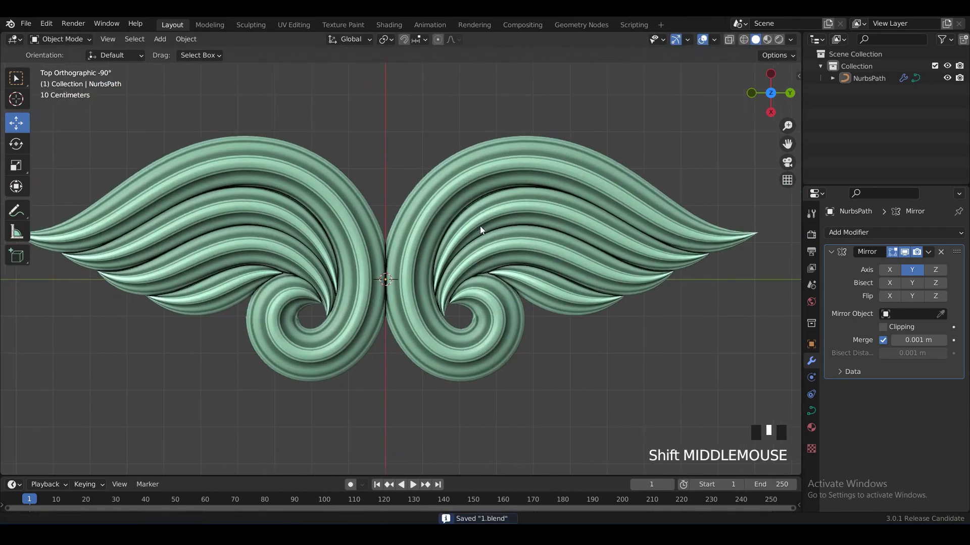
{"action": "left_click", "coordinate": [556, 222]}
{"action": "middle_click_drag", "start_coordinate": [532, 203], "coordinate": [541, 242], "text": "shift"}
{"action": "key", "text": "Tab"}
{"action": "scroll", "coordinate": [594, 166], "scroll_direction": "down", "scroll_amount": 3}
{"action": "key", "text": "Tab"}
{"action": "left_click", "coordinate": [594, 168]}
{"action": "key", "text": "ctrl+s"}
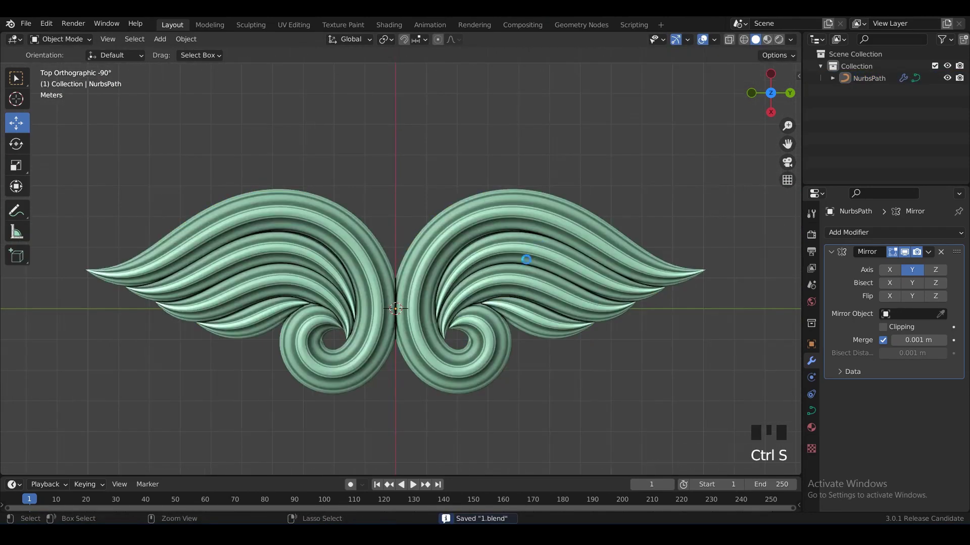
Add a UV sphere at the centre of the ornament and apply its transform.
{"action": "middle_click_drag", "start_coordinate": [403, 208], "coordinate": [417, 166], "text": "shift"}
{"action": "key", "text": "shift+a"}
{"action": "mouse_move", "coordinate": [419, 155]}
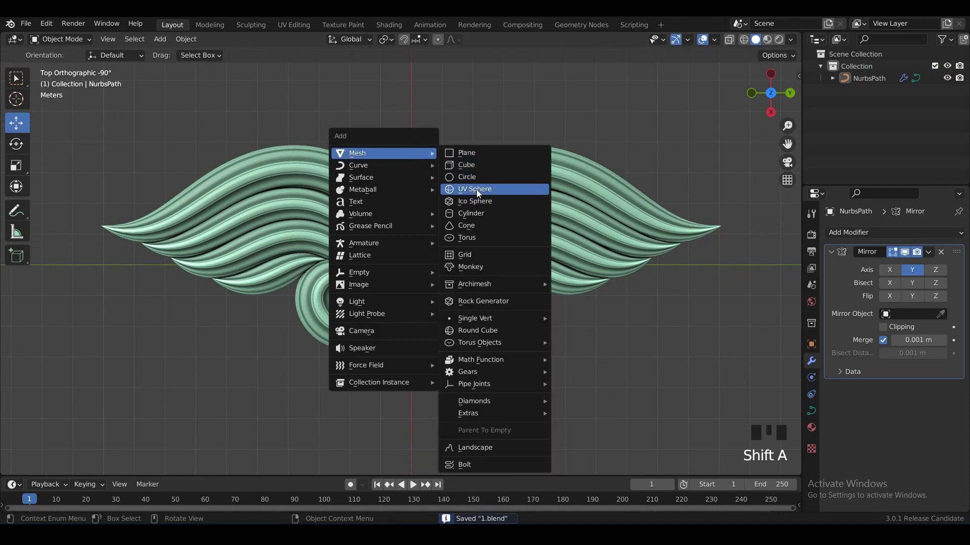
{"action": "left_click", "coordinate": [478, 190]}
{"action": "scroll", "coordinate": [478, 192], "scroll_direction": "down", "scroll_amount": 2}
{"action": "scroll", "coordinate": [477, 192], "scroll_direction": "up", "scroll_amount": 2}
{"action": "key", "text": "ctrl+a"}
{"action": "left_click", "coordinate": [495, 277]}
Move the sphere's mesh in Edit Mode into the right-hand spiral, leaving its origin at the centre, and apply the object's transform.
{"action": "key", "text": "Tab"}
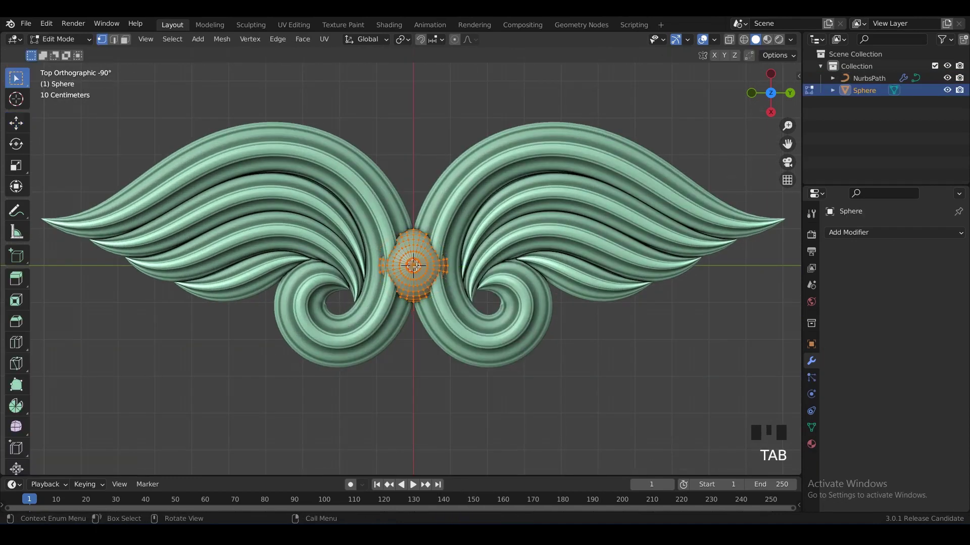
{"action": "left_click", "coordinate": [16, 123]}
{"action": "left_click_drag", "start_coordinate": [413, 265], "coordinate": [493, 303]}
{"action": "key", "text": "Tab"}
{"action": "key", "text": "ctrl+a"}
{"action": "left_click", "coordinate": [648, 335]}
{"action": "right_click", "coordinate": [484, 301]}
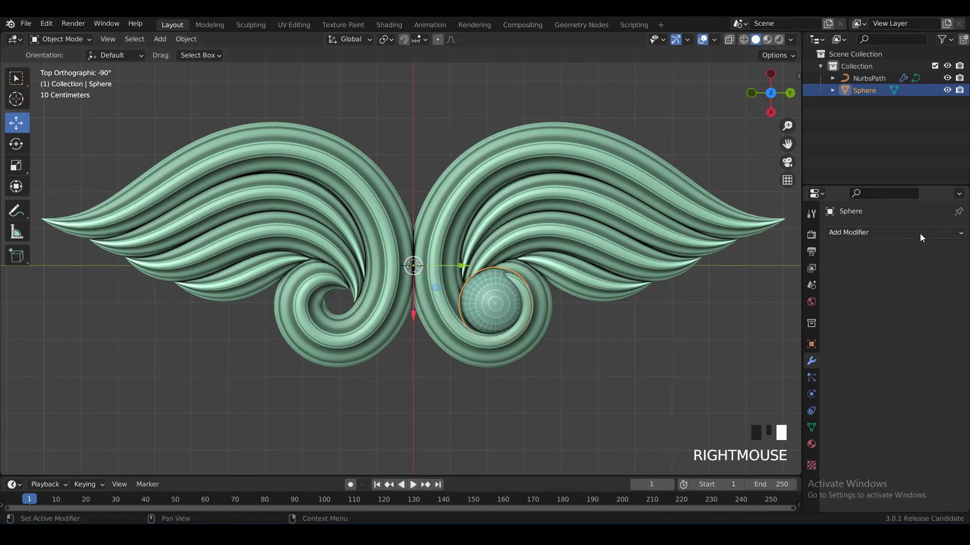
Add a Mirror modifier to the sphere on the Y axis only and shade the sphere smooth.
{"action": "left_click", "coordinate": [919, 233]}
{"action": "left_click", "coordinate": [753, 361]}
{"action": "left_click", "coordinate": [911, 271]}
{"action": "left_click", "coordinate": [889, 270]}
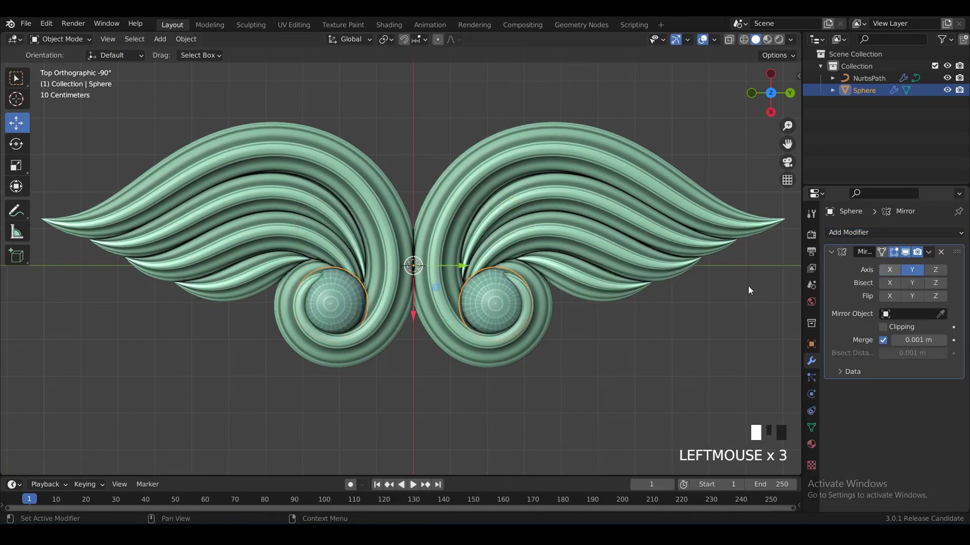
{"action": "right_click", "coordinate": [493, 299]}
{"action": "left_click", "coordinate": [485, 287]}
Raise the sphere's mesh along the Z axis in Edit Mode.
{"action": "middle_click_drag", "start_coordinate": [514, 303], "coordinate": [502, 263]}
{"action": "key", "text": "Tab"}
{"action": "left_click_drag", "start_coordinate": [496, 255], "coordinate": [496, 231]}
{"action": "middle_click_drag", "start_coordinate": [500, 242], "coordinate": [513, 288], "text": "alt"}
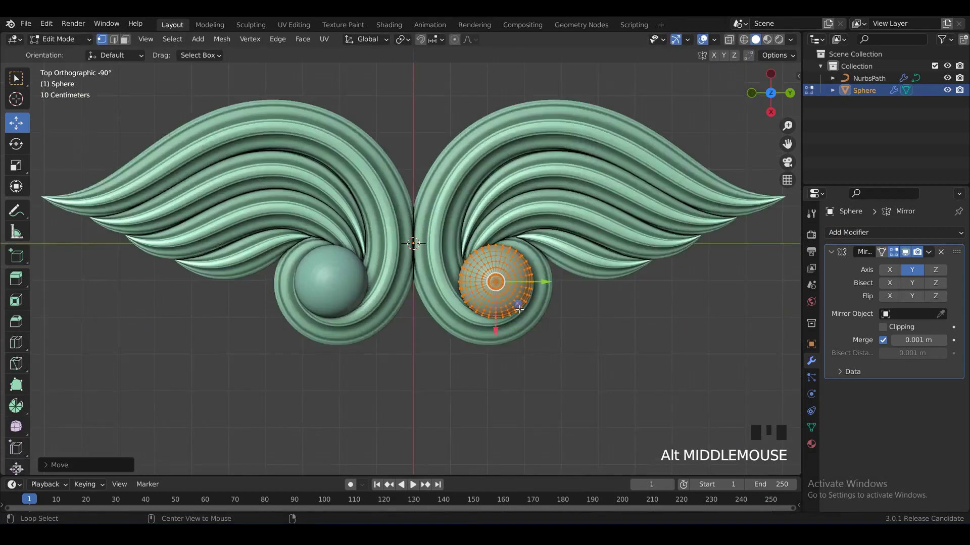
Scale the sphere down slightly and centre it within the spiral.
{"action": "scroll", "coordinate": [535, 291], "scroll_direction": "up", "scroll_amount": 2}
{"action": "left_click_drag", "start_coordinate": [578, 291], "coordinate": [565, 291]}
{"action": "key", "text": "s"}
{"action": "left_click", "coordinate": [638, 343]}
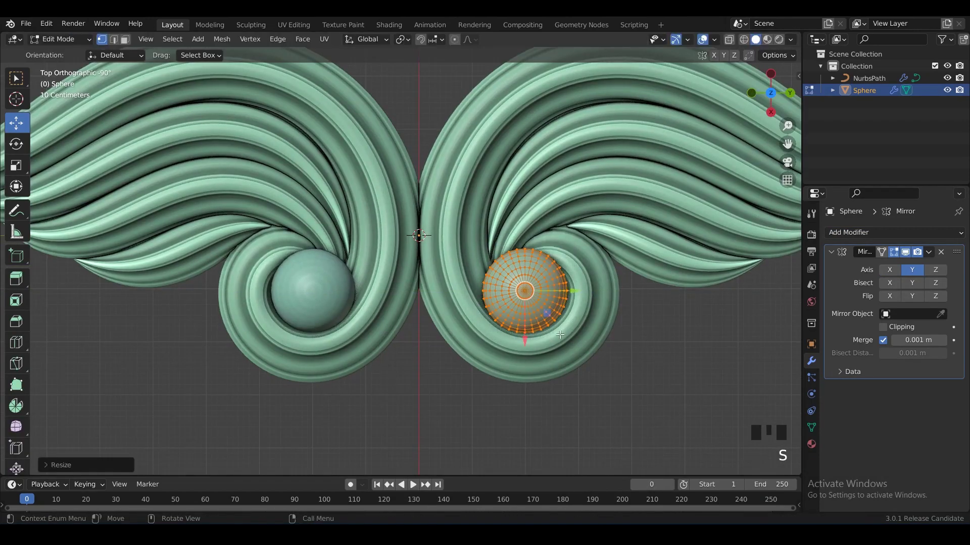
{"action": "left_click_drag", "start_coordinate": [525, 334], "coordinate": [526, 342]}
{"action": "left_click_drag", "start_coordinate": [570, 298], "coordinate": [584, 299]}
Finish editing the sphere and the scroll path, deselect everything, and save the file.
{"action": "key", "text": "Tab"}
{"action": "left_click", "coordinate": [608, 316]}
{"action": "left_click", "coordinate": [608, 315]}
{"action": "key", "text": "Tab"}
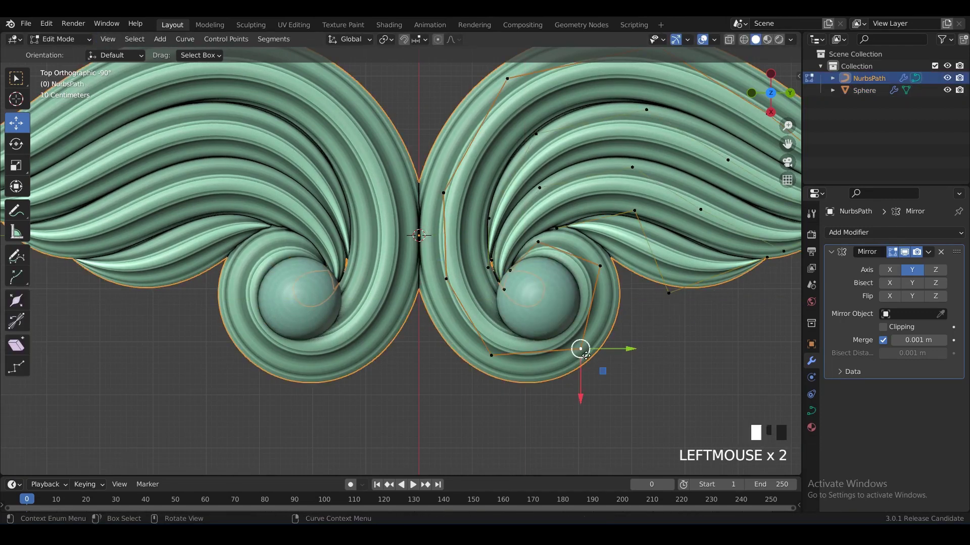
{"action": "key", "text": "Tab"}
{"action": "key", "text": "alt+a"}
{"action": "scroll", "coordinate": [629, 334], "scroll_direction": "down", "scroll_amount": 5}
{"action": "key", "text": "ctrl+s"}
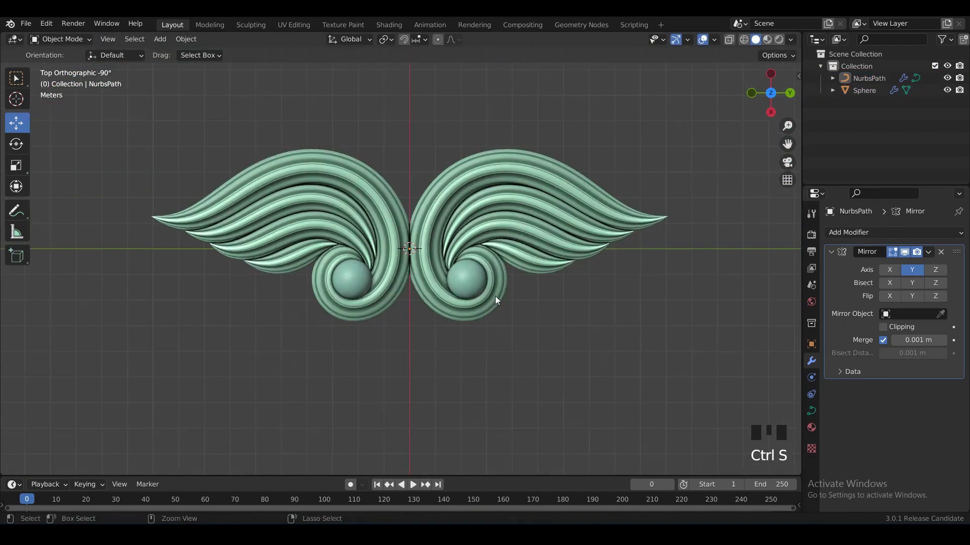
Lower the sphere's mesh slightly along the Z axis so it sits deeper in the spiral.
{"action": "left_click", "coordinate": [462, 271]}
{"action": "left_click", "coordinate": [462, 266]}
{"action": "scroll", "coordinate": [491, 286], "scroll_direction": "up", "scroll_amount": 1}
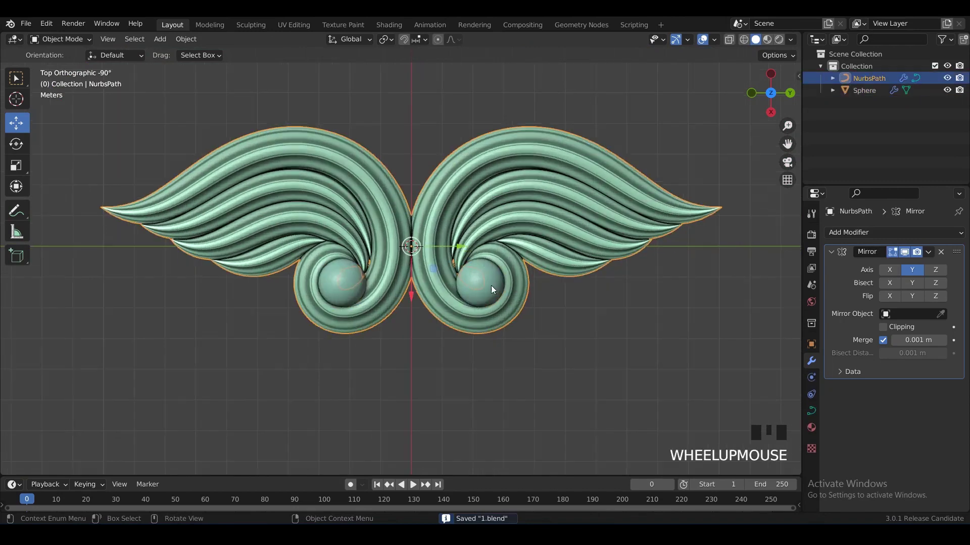
{"action": "left_click", "coordinate": [491, 286]}
{"action": "key", "text": "Tab"}
{"action": "middle_click_drag", "start_coordinate": [491, 269], "coordinate": [488, 260]}
{"action": "left_click_drag", "start_coordinate": [489, 260], "coordinate": [488, 262]}
{"action": "key", "text": "Tab"}
Select the scroll path and save the file.
{"action": "left_click", "coordinate": [543, 348]}
{"action": "middle_click_drag", "start_coordinate": [525, 334], "coordinate": [505, 313], "text": "alt"}
{"action": "mouse_move", "coordinate": [530, 313]}
{"action": "middle_mouse_down", "text": "alt"}
{"action": "mouse_move", "coordinate": [553, 350]}
{"action": "mouse_move", "coordinate": [533, 331]}
{"action": "middle_mouse_up", "text": "alt"}
{"action": "left_click", "coordinate": [526, 275]}
{"action": "key", "text": "ctrl+s"}
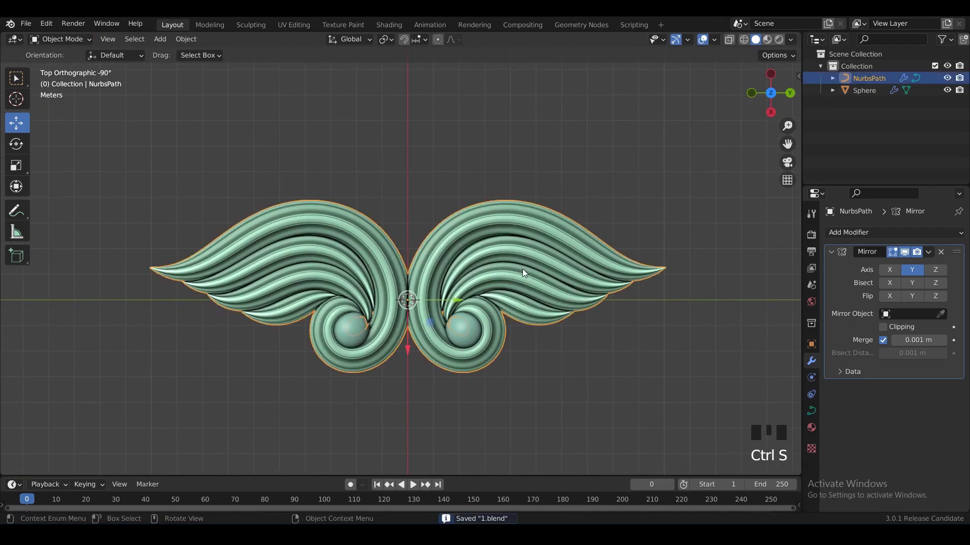
{"action": "key", "text": "ctrl+s"}
{"action": "key", "text": "shift+a"}
{"action": "mouse_move", "coordinate": [422, 205]}
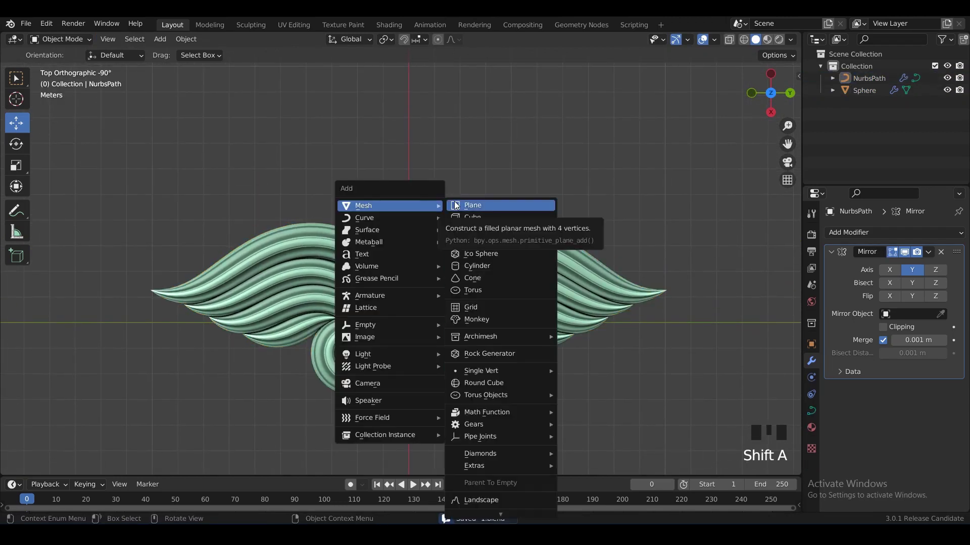
{"action": "left_click", "coordinate": [528, 231]}
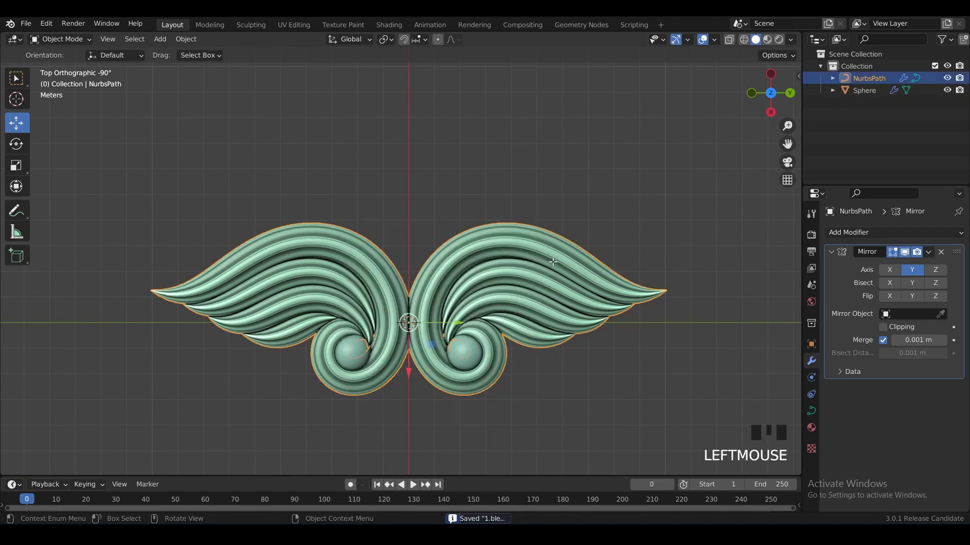
Duplicate the scroll's second arm in Edit Mode and place the copy above the wing, starting at the centre line.
{"action": "key", "text": "Tab"}
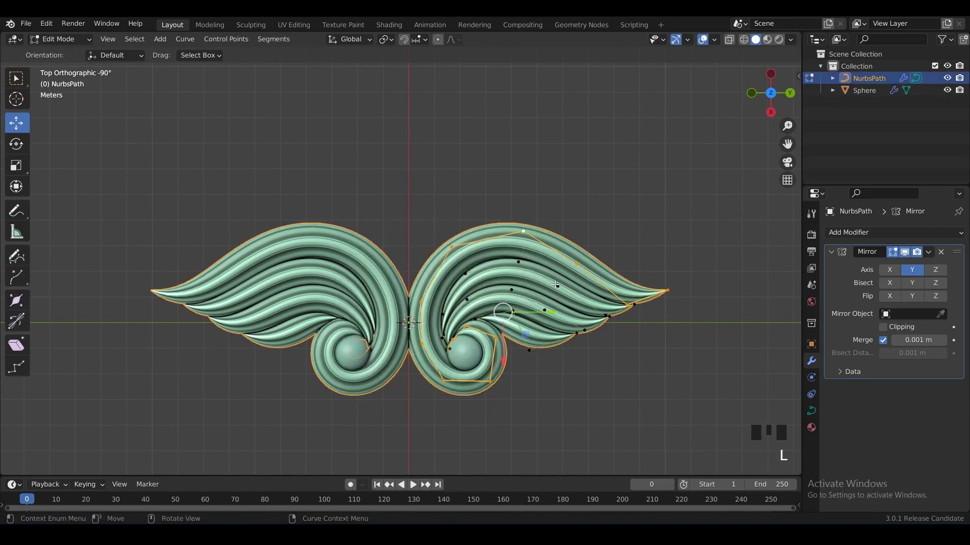
{"action": "key", "text": "shift+d"}
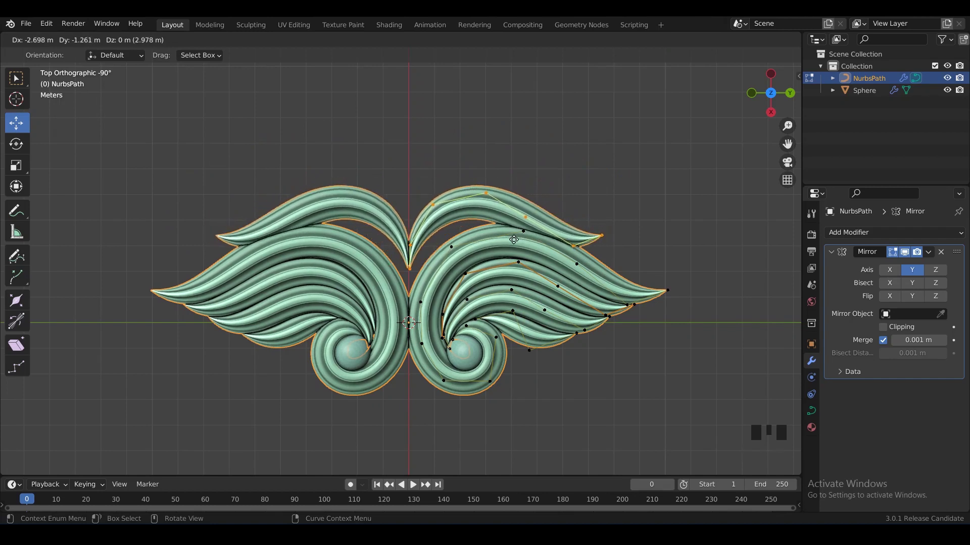
{"action": "left_click", "coordinate": [515, 238]}
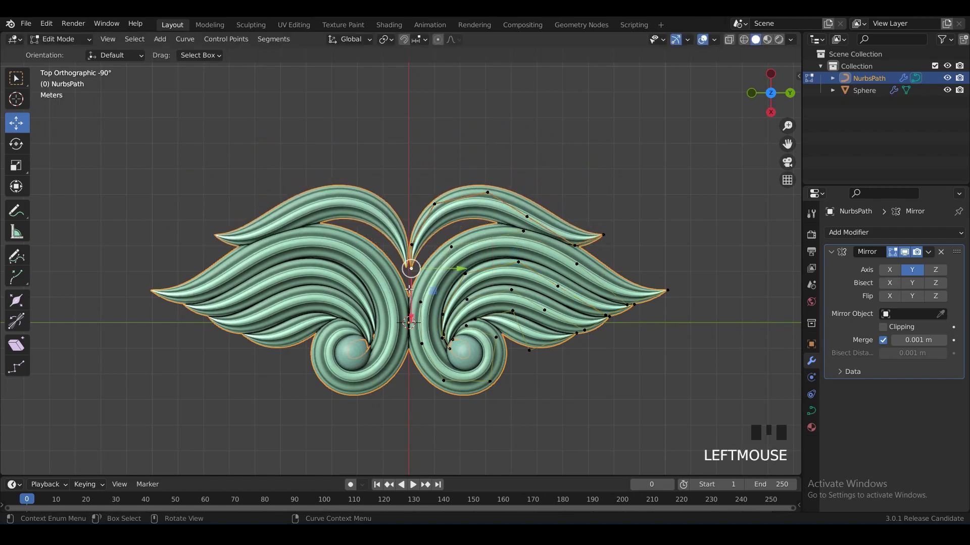
Pull the copied arm's base and inner curve points down so it grows from the centre and rests against the wing.
{"action": "left_click_drag", "start_coordinate": [411, 304], "coordinate": [411, 337]}
{"action": "left_click", "coordinate": [412, 245]}
{"action": "left_click_drag", "start_coordinate": [412, 245], "coordinate": [417, 263]}
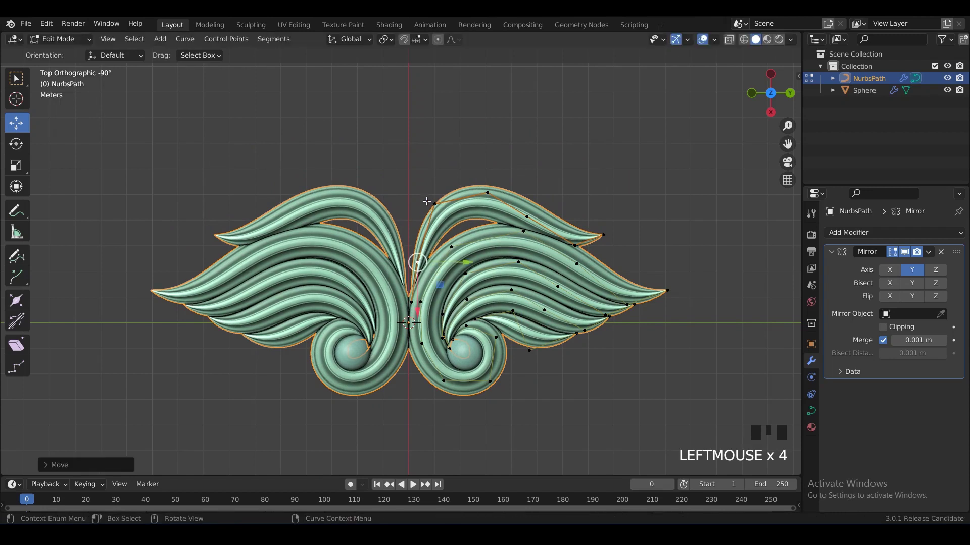
{"action": "left_click_drag", "start_coordinate": [438, 220], "coordinate": [438, 247]}
{"action": "left_click_drag", "start_coordinate": [493, 193], "coordinate": [523, 209]}
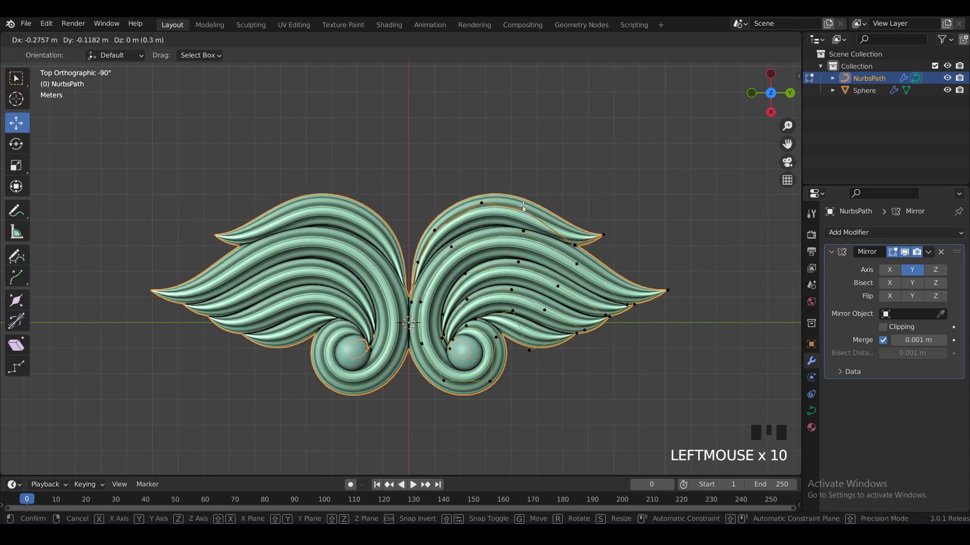
Raise the outer end of the copied arm and adjust its inner points to form an upward-pointing leaf.
{"action": "left_click", "coordinate": [578, 245], "text": "shift"}
{"action": "left_click_drag", "start_coordinate": [589, 241], "coordinate": [518, 187]}
{"action": "scroll", "coordinate": [560, 192], "scroll_direction": "up", "scroll_amount": 2}
{"action": "left_click", "coordinate": [580, 193]}
{"action": "left_click", "coordinate": [518, 181]}
{"action": "left_click_drag", "start_coordinate": [464, 197], "coordinate": [443, 226]}
{"action": "left_click_drag", "start_coordinate": [451, 217], "coordinate": [452, 220]}
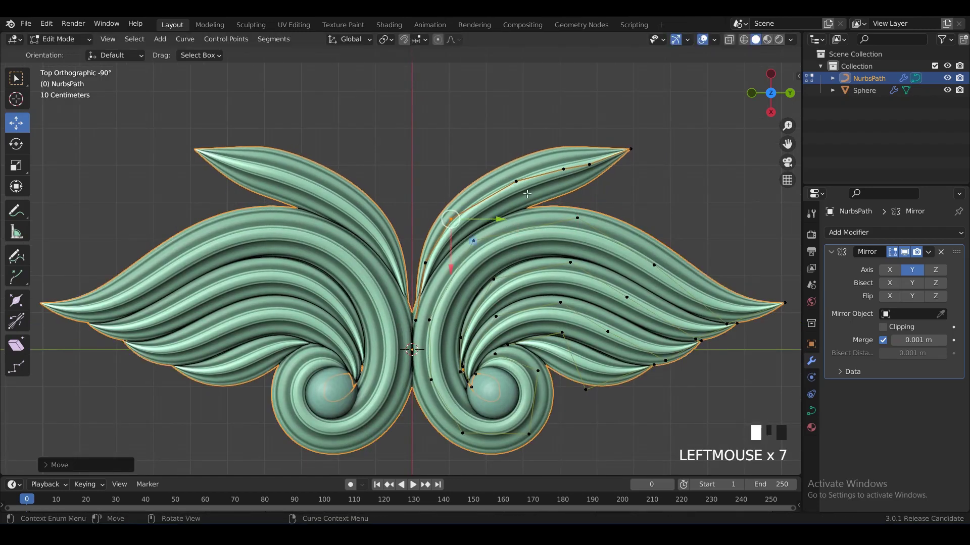
Delete one surplus control point near the new leaf's end and move the point beside the tip inward.
{"action": "key", "text": "x"}
{"action": "left_click", "coordinate": [591, 187]}
{"action": "left_click_drag", "start_coordinate": [592, 164], "coordinate": [558, 171]}
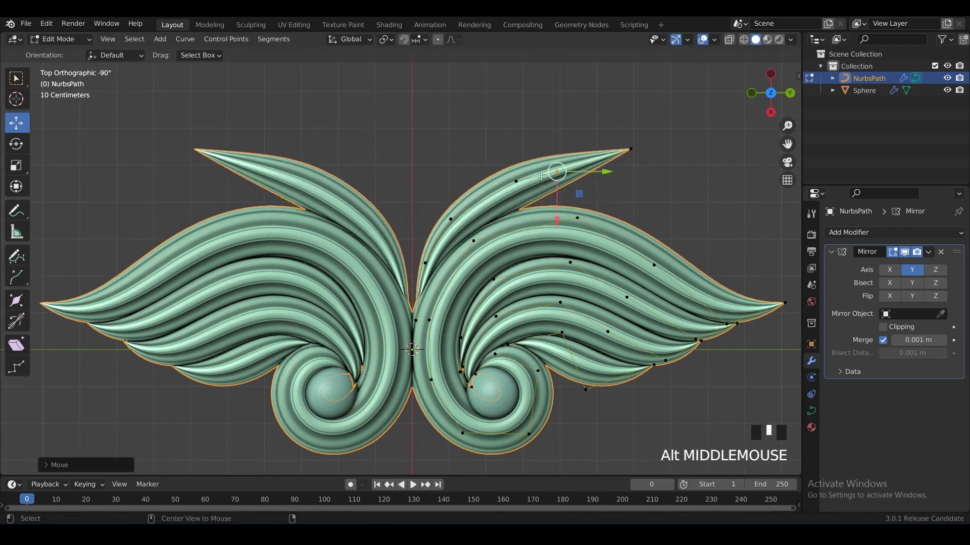
Move the new leaf's tip point inward to shorten the leaf.
{"action": "middle_click_drag", "start_coordinate": [562, 174], "coordinate": [590, 176], "text": "alt"}
{"action": "left_click", "coordinate": [580, 171]}
{"action": "middle_click_drag", "start_coordinate": [562, 211], "coordinate": [571, 250]}
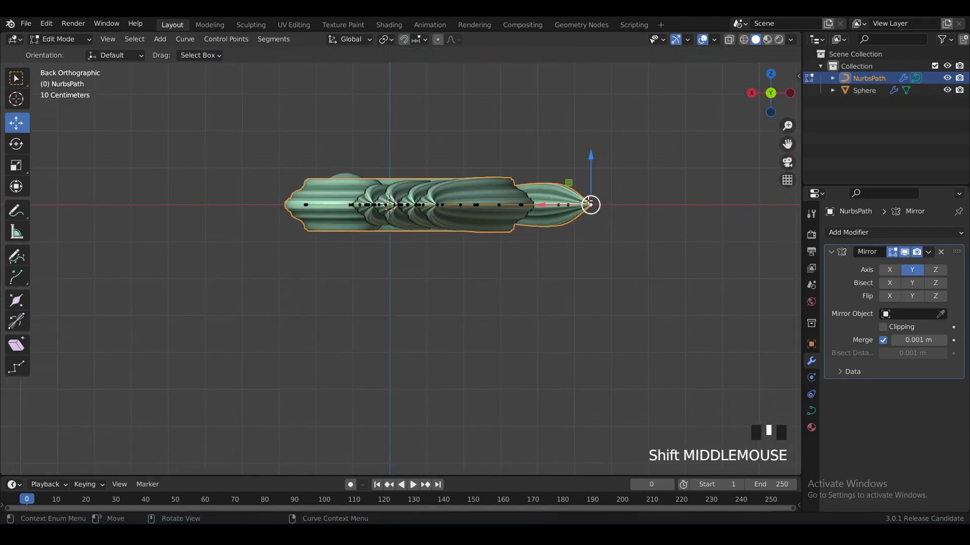
{"action": "left_click_drag", "start_coordinate": [589, 204], "coordinate": [580, 155]}
{"action": "scroll", "coordinate": [679, 166], "scroll_direction": "up", "scroll_amount": 1, "text": "alt"}
{"action": "middle_click_drag", "start_coordinate": [649, 163], "coordinate": [649, 217], "text": "alt"}
{"action": "middle_click_drag", "start_coordinate": [616, 197], "coordinate": [593, 191], "text": "shift"}
{"action": "left_click_drag", "start_coordinate": [613, 196], "coordinate": [511, 177]}
{"action": "mouse_move", "coordinate": [572, 211]}
{"action": "middle_mouse_down", "text": "alt"}
{"action": "mouse_move", "coordinate": [601, 231]}
{"action": "mouse_move", "coordinate": [618, 222]}
{"action": "mouse_move", "coordinate": [583, 204]}
{"action": "middle_mouse_up", "text": "alt"}
{"action": "middle_click_drag", "start_coordinate": [581, 195], "coordinate": [575, 221], "text": "alt"}
{"action": "left_click_drag", "start_coordinate": [575, 221], "coordinate": [617, 210]}
{"action": "middle_click_drag", "start_coordinate": [617, 210], "coordinate": [617, 208], "text": "alt"}
{"action": "left_click_drag", "start_coordinate": [618, 209], "coordinate": [598, 210]}
Try deleting a control point near the leaf's tip and moving the point beside it, undoing both changes.
{"action": "middle_click_drag", "start_coordinate": [597, 210], "coordinate": [559, 222]}
{"action": "left_click", "coordinate": [560, 222]}
{"action": "key", "text": "x"}
{"action": "left_click", "coordinate": [656, 211]}
{"action": "middle_click_drag", "start_coordinate": [637, 209], "coordinate": [547, 240], "text": "alt"}
{"action": "key", "text": "ctrl+z"}
{"action": "middle_click_drag", "start_coordinate": [548, 240], "coordinate": [537, 283], "text": "alt"}
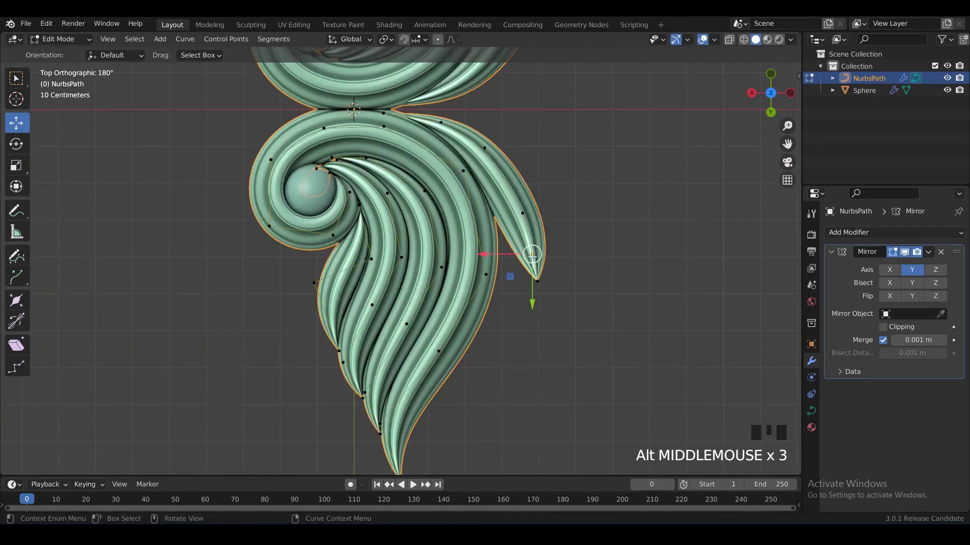
{"action": "left_click_drag", "start_coordinate": [533, 256], "coordinate": [485, 224]}
{"action": "key", "text": "ctrl+z"}
Fatten the curve radius at the new leaf's outer end to make the leaf wider and rounder.
{"action": "middle_click_drag", "start_coordinate": [484, 223], "coordinate": [529, 230], "text": "alt"}
{"action": "scroll", "coordinate": [525, 251], "scroll_direction": "up", "scroll_amount": 2, "text": "shift"}
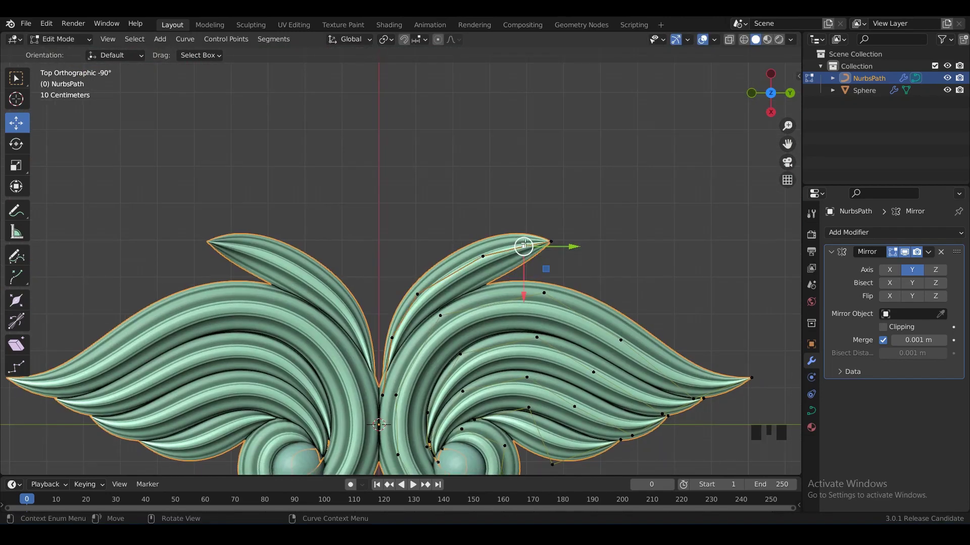
{"action": "left_click", "coordinate": [560, 258]}
{"action": "key", "text": "ctrl+z"}
{"action": "key", "text": "alt+s"}
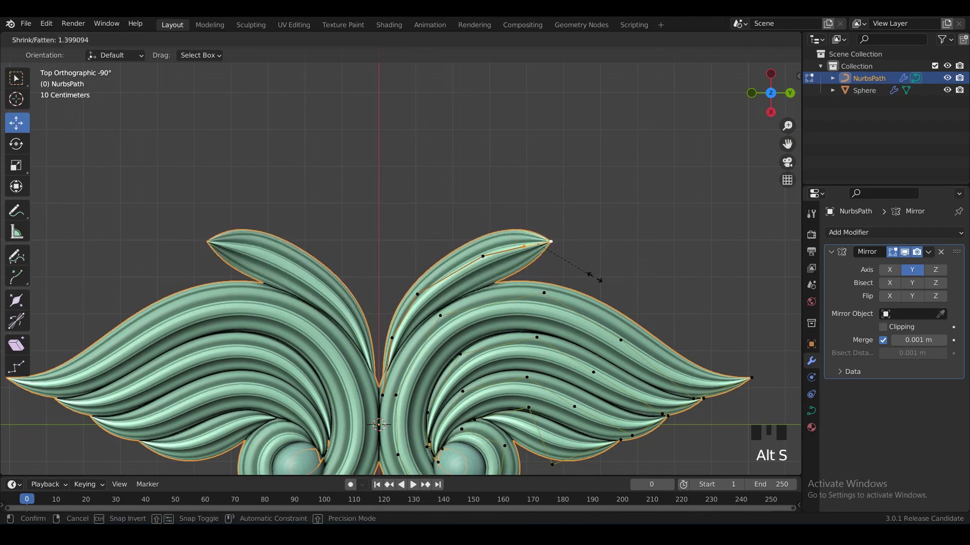
{"action": "left_click", "coordinate": [554, 253]}
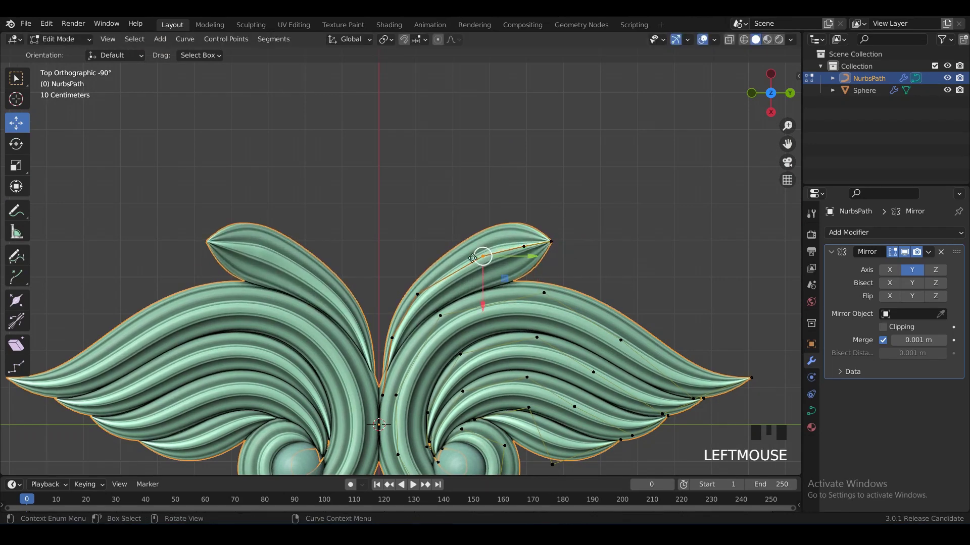
Reposition the leaf's middle and lower control points to give it a smooth arch rising from the centre line.
{"action": "left_click_drag", "start_coordinate": [472, 258], "coordinate": [446, 259]}
{"action": "left_click", "coordinate": [417, 295]}
{"action": "left_click_drag", "start_coordinate": [416, 295], "coordinate": [409, 294]}
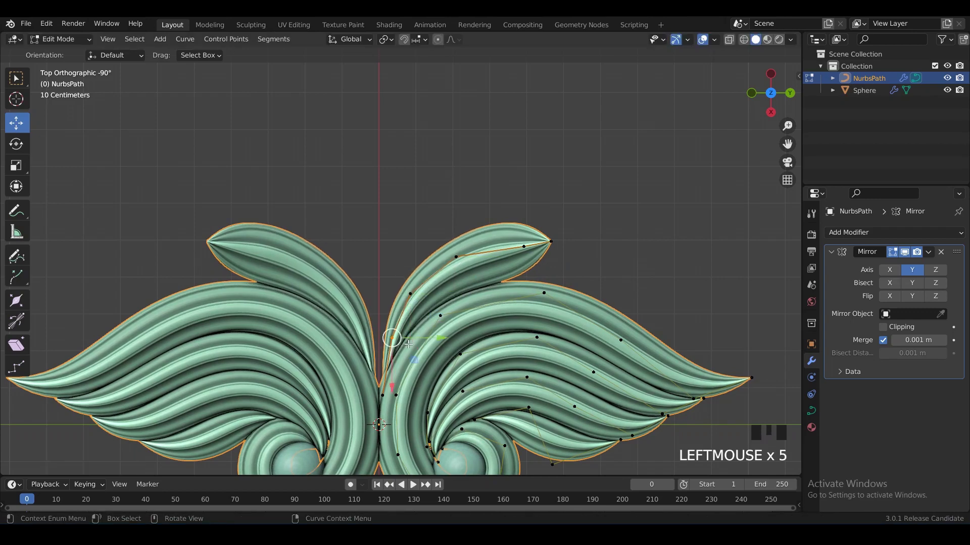
{"action": "left_click_drag", "start_coordinate": [433, 367], "coordinate": [421, 372]}
{"action": "left_click", "coordinate": [389, 338]}
{"action": "left_click_drag", "start_coordinate": [389, 338], "coordinate": [393, 342]}
{"action": "left_click", "coordinate": [417, 293]}
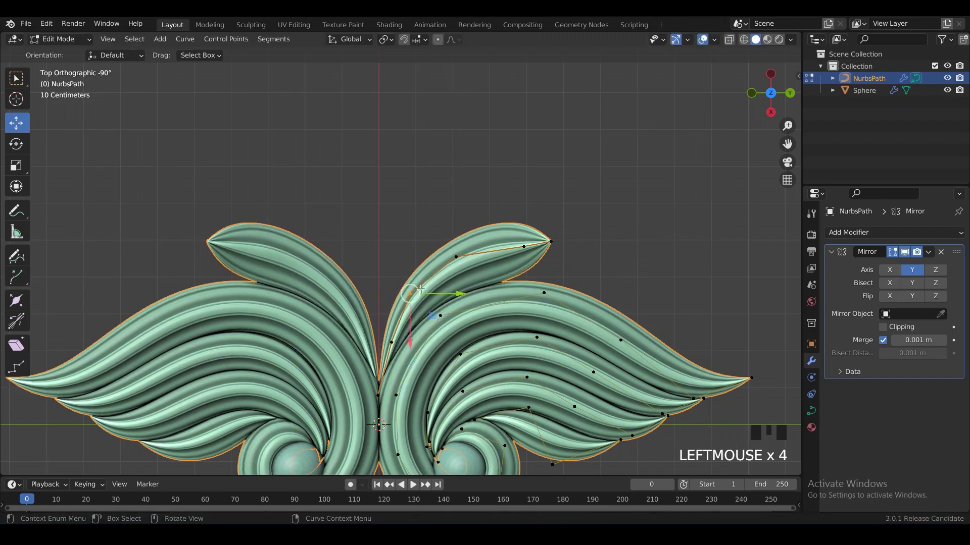
{"action": "left_click_drag", "start_coordinate": [420, 293], "coordinate": [418, 307]}
{"action": "left_click", "coordinate": [457, 257]}
{"action": "left_click_drag", "start_coordinate": [457, 258], "coordinate": [458, 263]}
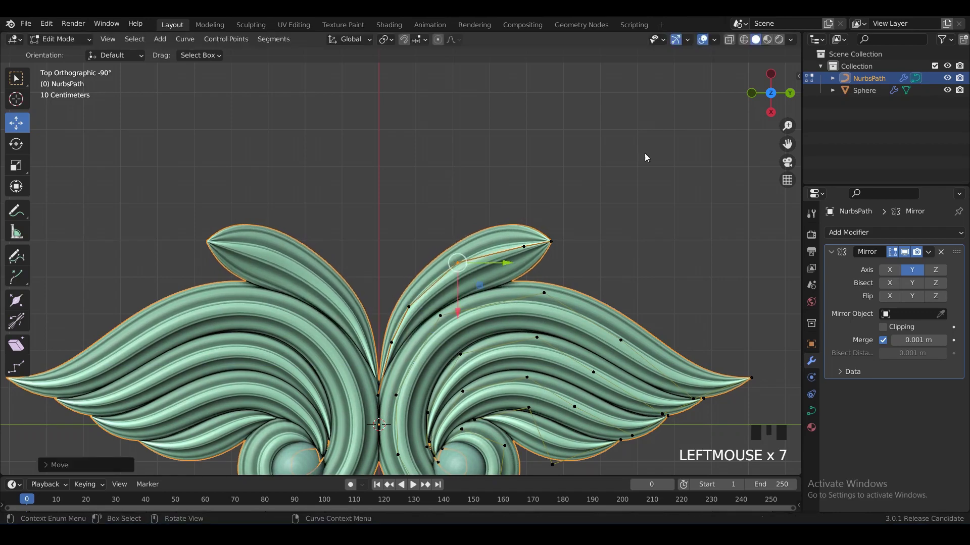
Save the file and return to editing the path with the whole new leaf selected.
{"action": "key", "text": "Tab"}
{"action": "left_click", "coordinate": [543, 241]}
{"action": "middle_click_drag", "start_coordinate": [543, 241], "coordinate": [595, 294]}
{"action": "key", "text": "Tab"}
{"action": "key", "text": "ctrl+l"}
{"action": "key", "text": "ctrl+s"}
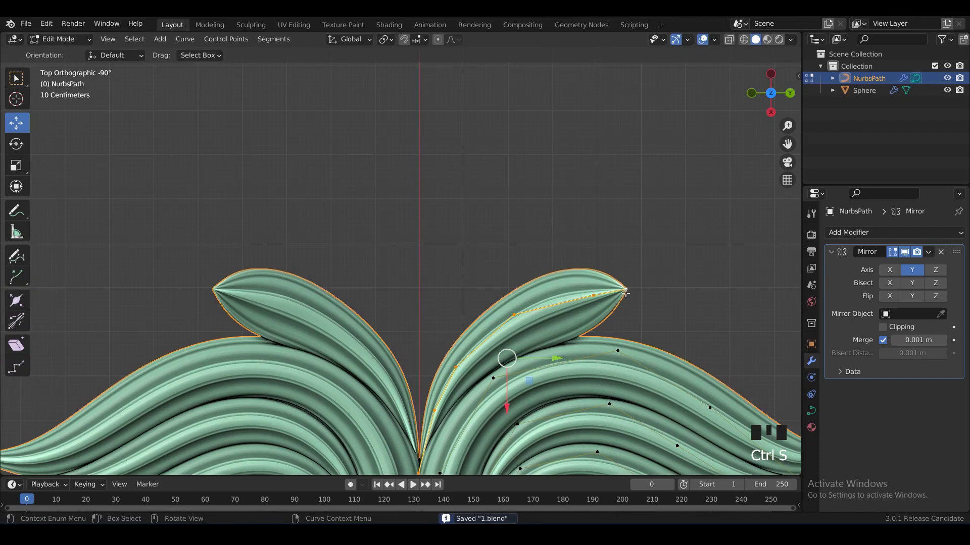
Rotate the leaf's tip and its neighbouring point slightly upward.
{"action": "left_click_drag", "start_coordinate": [625, 331], "coordinate": [603, 331]}
{"action": "key", "text": "ctrl+z"}
{"action": "left_click", "coordinate": [594, 296], "text": "shift"}
{"action": "key", "text": "r"}
{"action": "left_click", "coordinate": [662, 288]}
{"action": "left_click", "coordinate": [601, 330]}
{"action": "key", "text": "ctrl+z"}
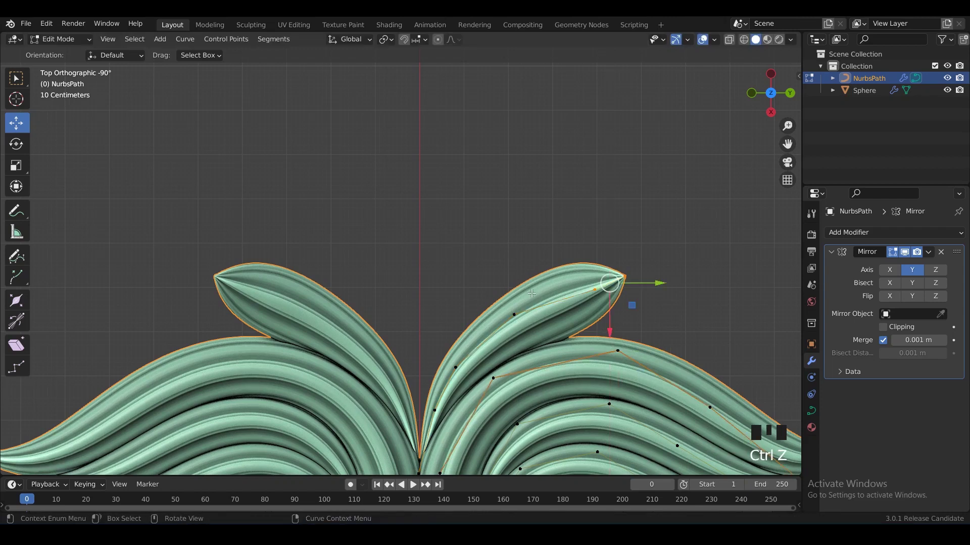
Move the leaf's middle control point toward the centre and tilt the last two points slightly down.
{"action": "left_click", "coordinate": [497, 325]}
{"action": "left_click_drag", "start_coordinate": [509, 320], "coordinate": [489, 314]}
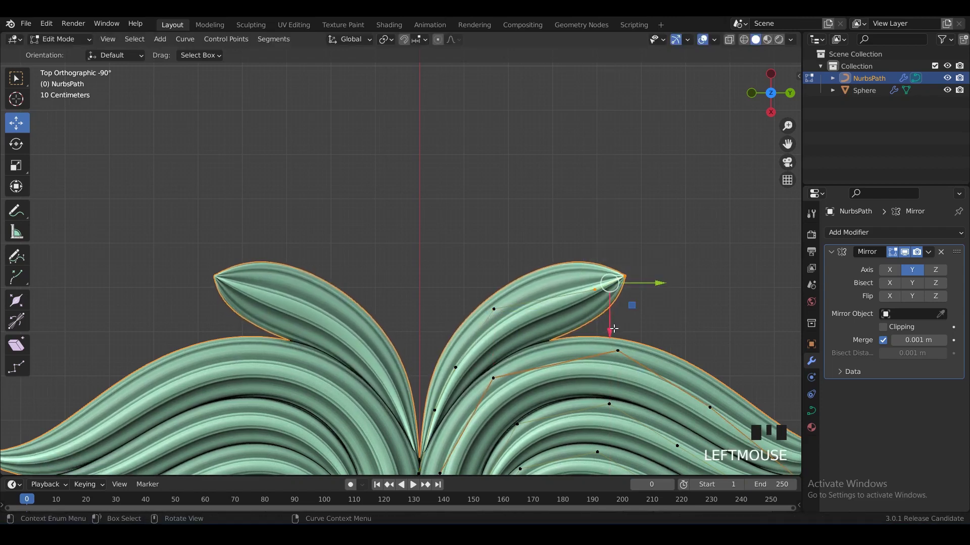
{"action": "left_click_drag", "start_coordinate": [613, 329], "coordinate": [613, 336]}
{"action": "key", "text": "r"}
{"action": "left_click", "coordinate": [668, 331]}
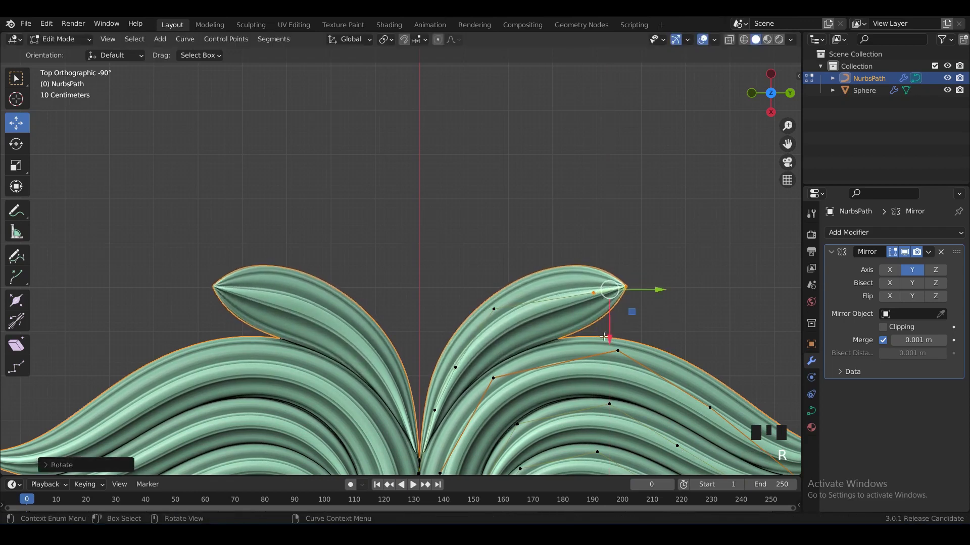
{"action": "left_click", "coordinate": [604, 336]}
{"action": "key", "text": "r"}
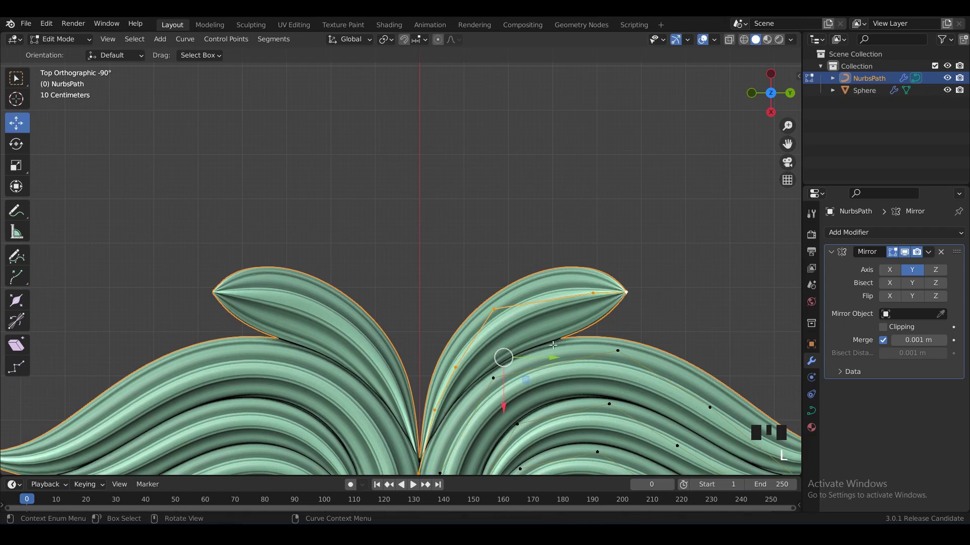
Duplicate the leaf above itself, scale the copy down slightly, and shift it to meet the centre line.
{"action": "key", "text": "shift+d"}
{"action": "left_click", "coordinate": [558, 266]}
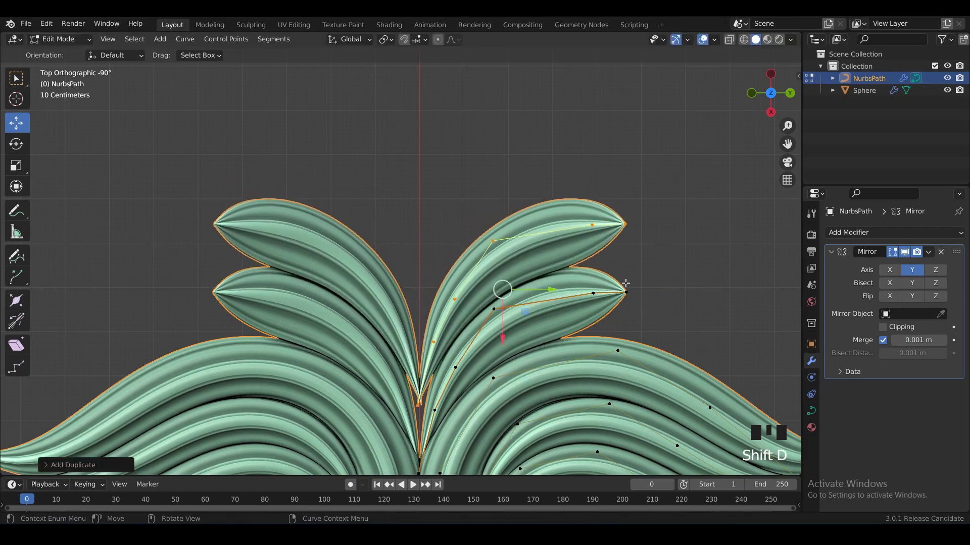
{"action": "key", "text": "s"}
{"action": "left_click", "coordinate": [645, 304]}
{"action": "left_click_drag", "start_coordinate": [552, 289], "coordinate": [547, 290]}
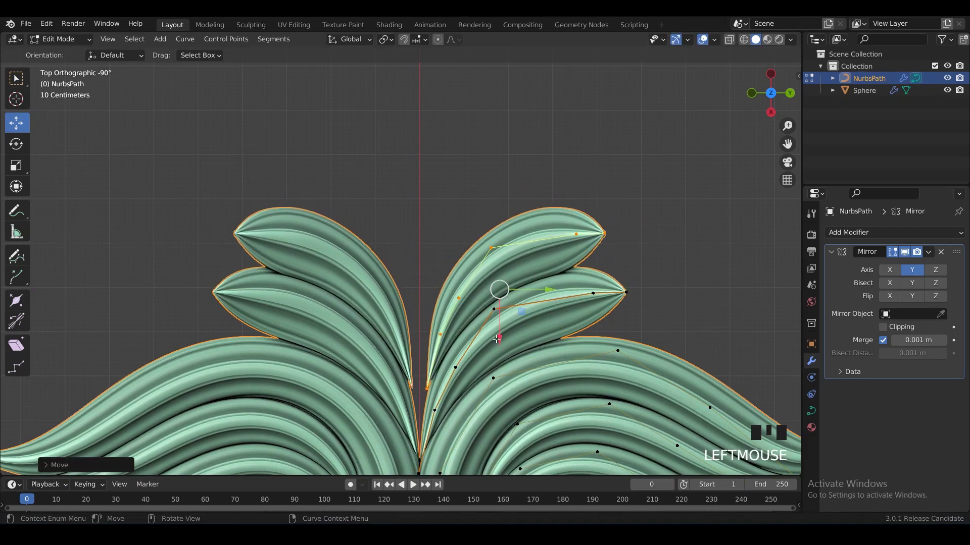
{"action": "left_click_drag", "start_coordinate": [499, 337], "coordinate": [499, 340]}
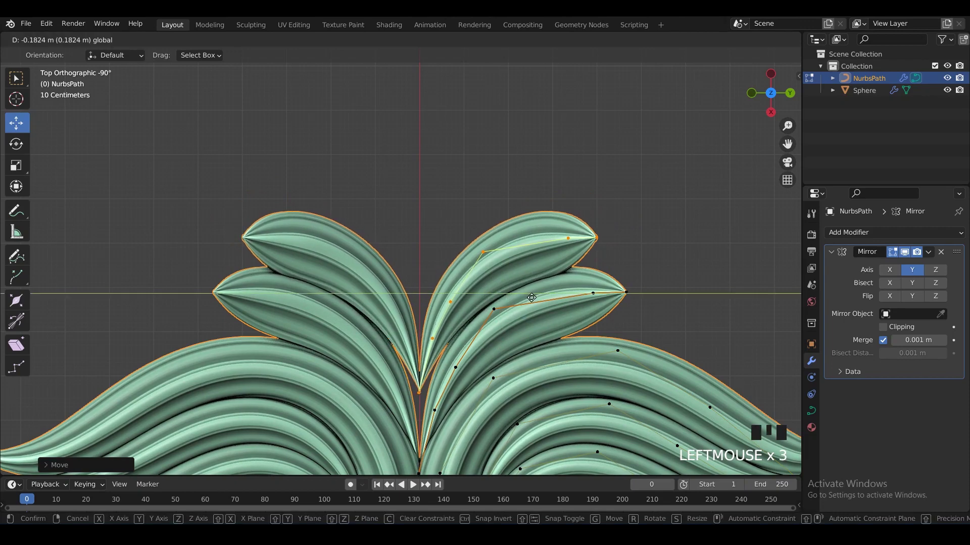
Pull the upper leaf's base points down behind the lower leaf and adjust its inner curve.
{"action": "left_click", "coordinate": [423, 391]}
{"action": "left_click_drag", "start_coordinate": [419, 394], "coordinate": [422, 450]}
{"action": "left_click_drag", "start_coordinate": [440, 341], "coordinate": [436, 375]}
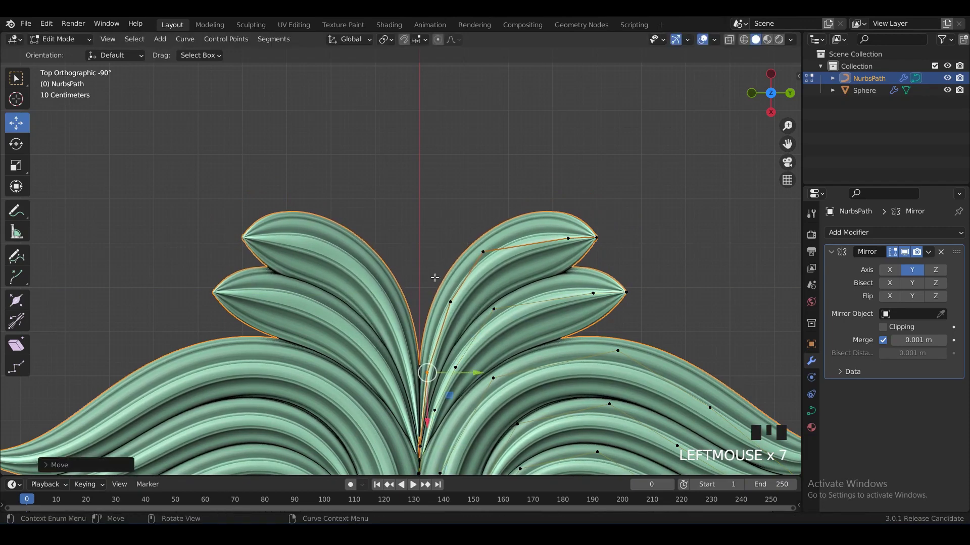
{"action": "left_click_drag", "start_coordinate": [449, 311], "coordinate": [456, 303]}
Finish editing the path and save the file.
{"action": "key", "text": "Tab"}
{"action": "scroll", "coordinate": [621, 230], "scroll_direction": "down", "scroll_amount": 5}
{"action": "key", "text": "ctrl+s"}
{"action": "scroll", "coordinate": [571, 202], "scroll_direction": "up", "scroll_amount": 3}
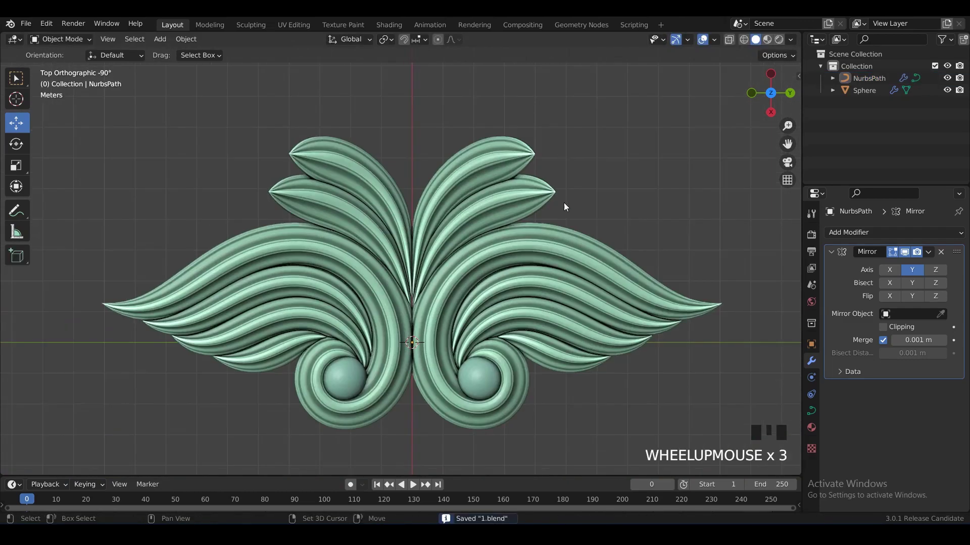
{"action": "key", "text": "ctrl+s"}
Raise the outer points of the upper leaf slightly and rotate them so its tip bends downward.
{"action": "key", "text": "Tab"}
{"action": "scroll", "coordinate": [524, 236], "scroll_direction": "up", "scroll_amount": 2}
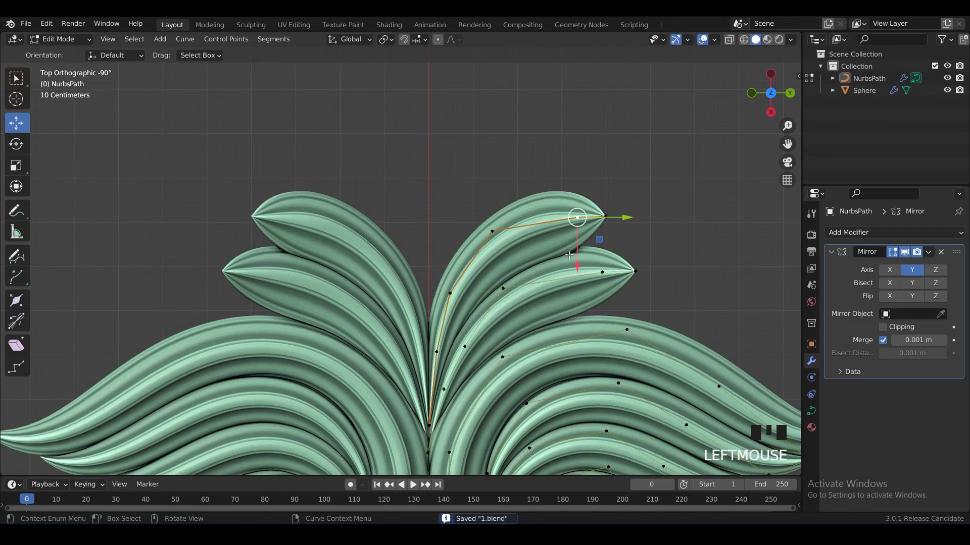
{"action": "left_click_drag", "start_coordinate": [468, 166], "coordinate": [664, 254]}
{"action": "left_click_drag", "start_coordinate": [558, 271], "coordinate": [558, 262]}
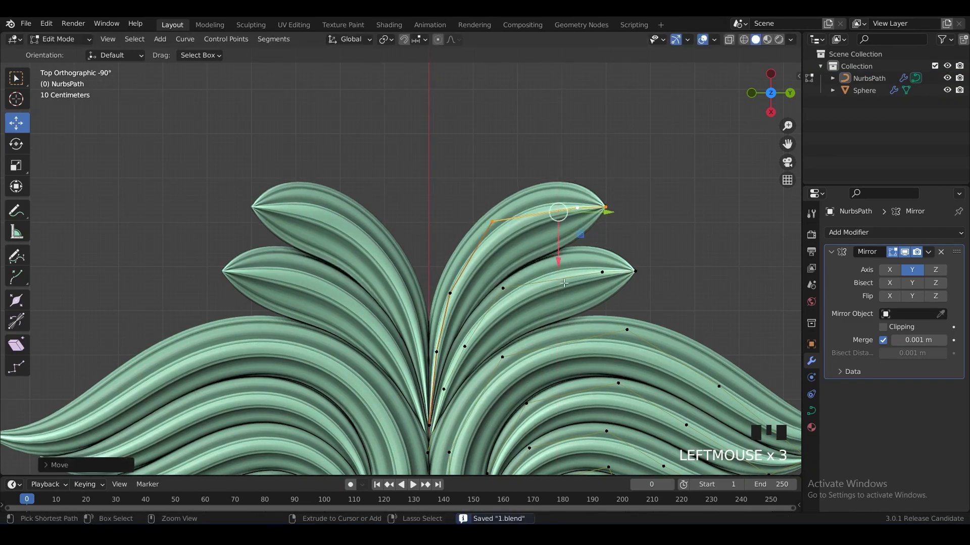
{"action": "key", "text": "r"}
{"action": "left_click", "coordinate": [642, 256]}
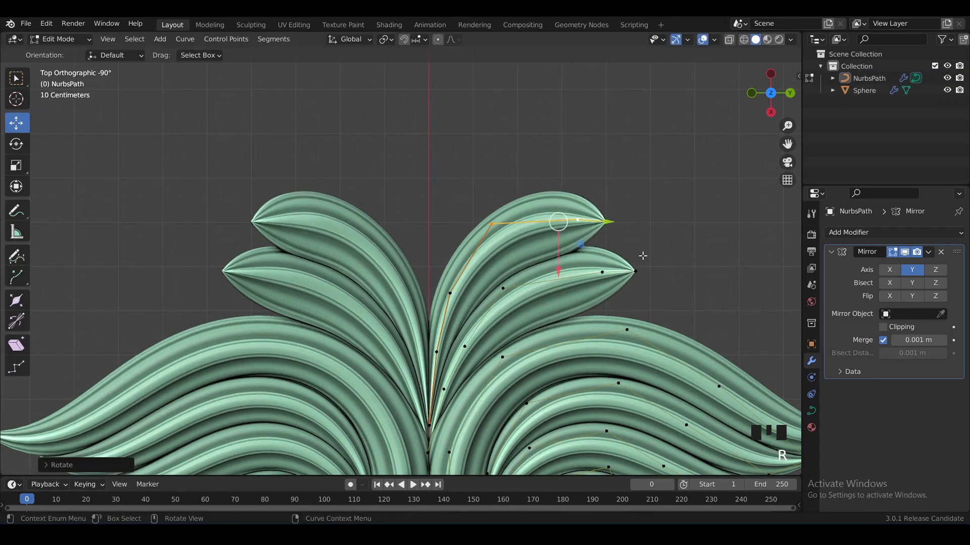
{"action": "left_click", "coordinate": [606, 221]}
{"action": "key", "text": "ctrl+z"}
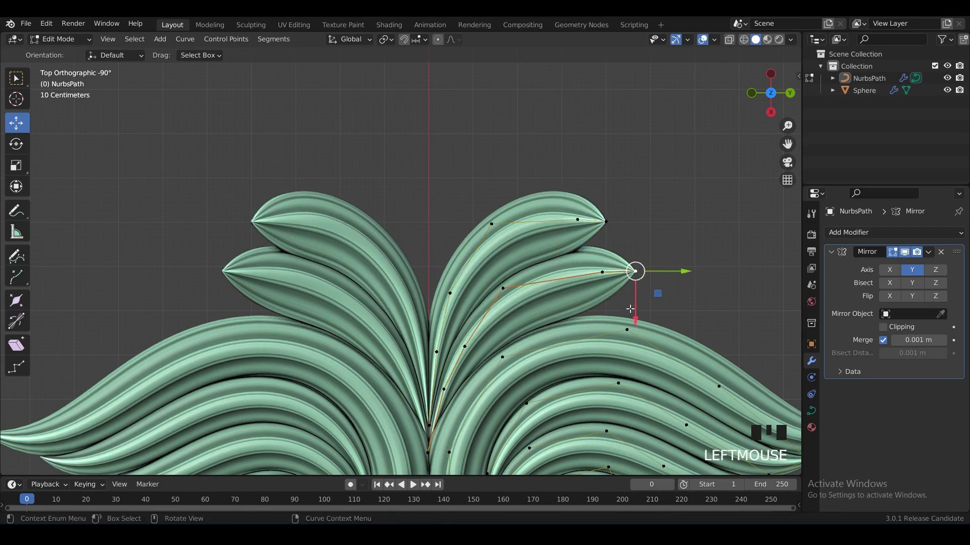
Rotate the lower leaf's tip together with its neighbouring point to bend the tip slightly down.
{"action": "left_click_drag", "start_coordinate": [641, 329], "coordinate": [634, 290]}
{"action": "key", "text": "ctrl+z"}
{"action": "left_click", "coordinate": [605, 277], "text": "shift"}
{"action": "key", "text": "r"}
{"action": "left_click", "coordinate": [686, 325]}
Leave Edit Mode and save the file.
{"action": "key", "text": "Tab"}
{"action": "scroll", "coordinate": [631, 217], "scroll_direction": "down", "scroll_amount": 6}
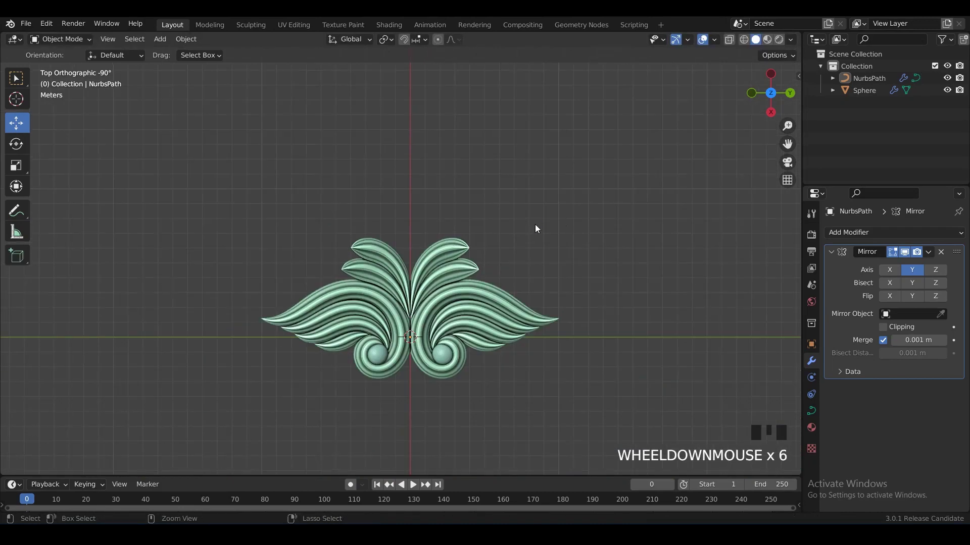
{"action": "scroll", "coordinate": [513, 225], "scroll_direction": "up", "scroll_amount": 3}
Duplicate the upper leaf about 4 m above the ornament, separate the copy into its own curve object, and deselect everything.
{"action": "key", "text": "Tab"}
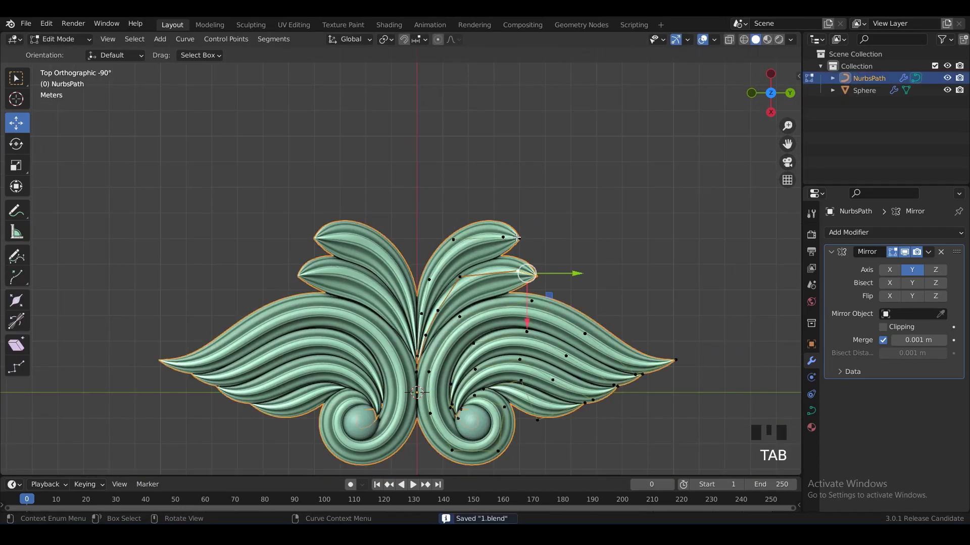
{"action": "key", "text": "shift+d"}
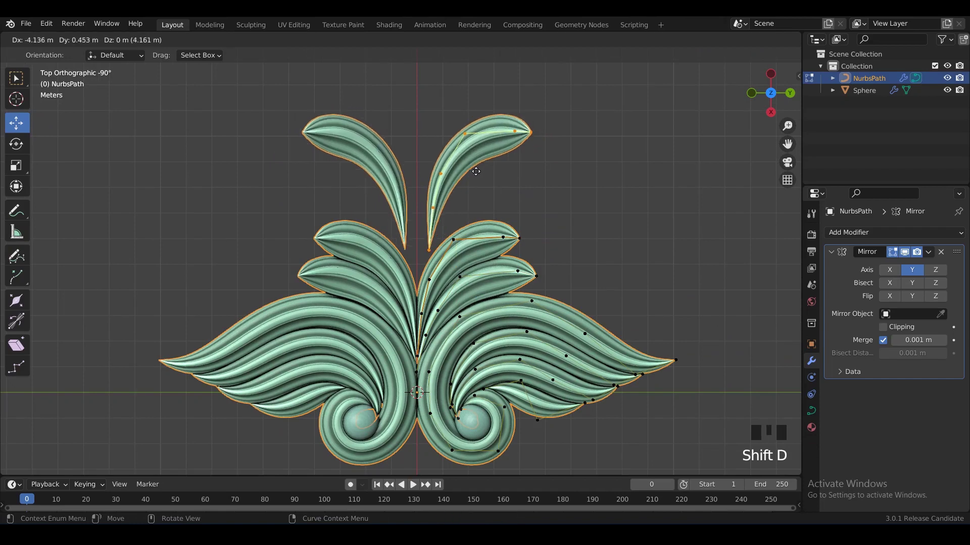
{"action": "left_click", "coordinate": [470, 169]}
{"action": "key", "text": "p"}
{"action": "key", "text": "Tab"}
{"action": "left_click", "coordinate": [570, 187]}
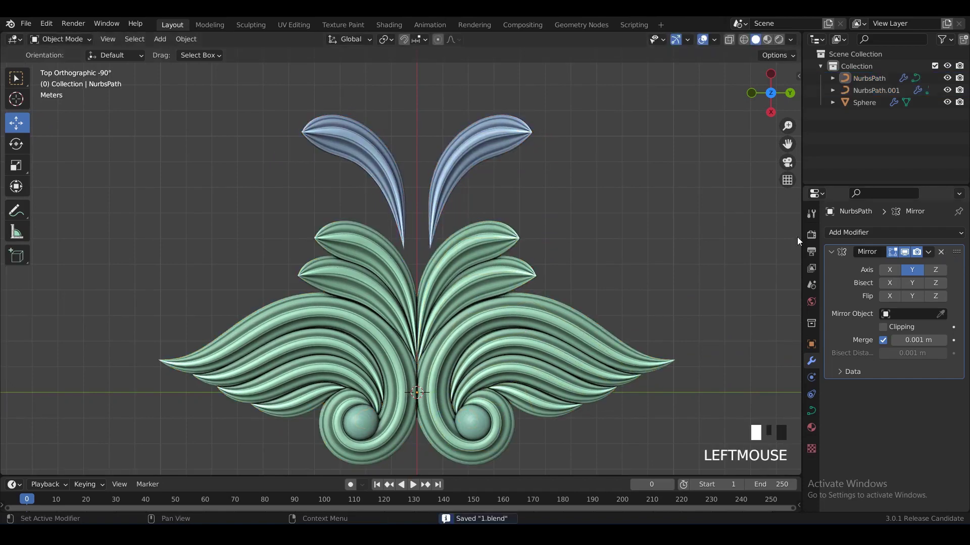
Remove the Mirror modifier from the separated leaf copy above the ornament.
{"action": "left_click", "coordinate": [941, 252]}
{"action": "key", "text": "ctrl+z"}
{"action": "left_click", "coordinate": [488, 151]}
{"action": "left_click", "coordinate": [941, 252]}
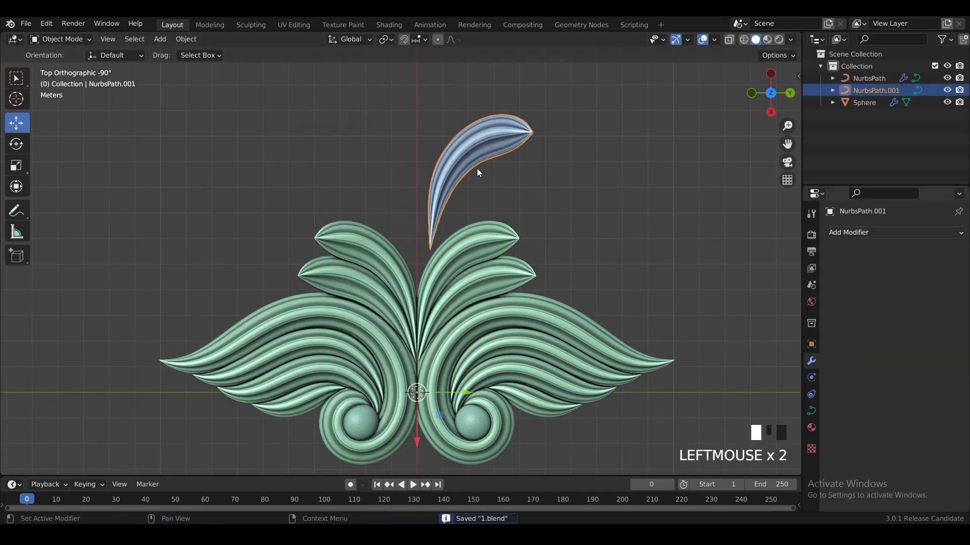
Delete the outer control points of the leaf copy and shrink the radius of its new end point to a sharp tip.
{"action": "key", "text": "Tab"}
{"action": "key", "text": "x"}
{"action": "left_click", "coordinate": [591, 156]}
{"action": "middle_click_drag", "start_coordinate": [478, 127], "coordinate": [477, 207], "text": "shift"}
{"action": "scroll", "coordinate": [477, 207], "scroll_direction": "up", "scroll_amount": 1}
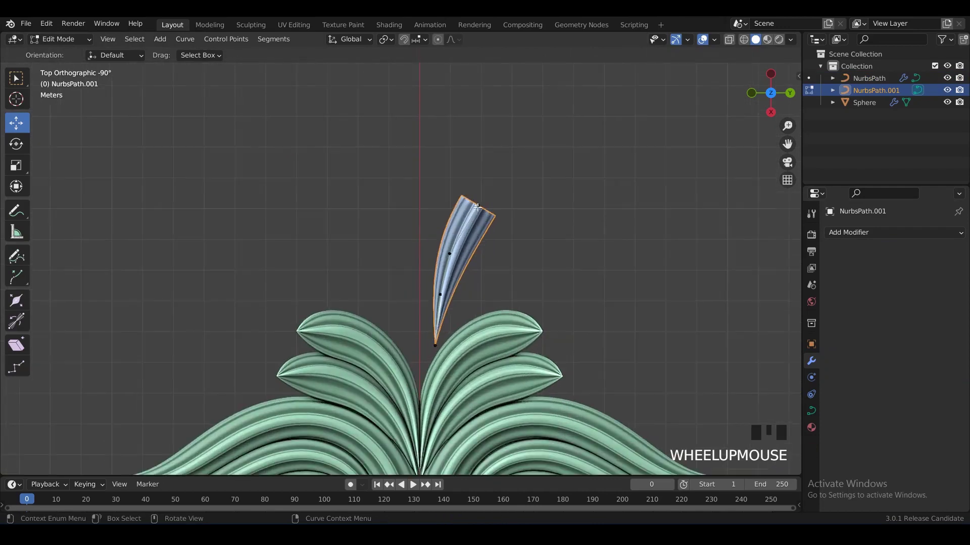
{"action": "key", "text": "alt+s"}
{"action": "left_click", "coordinate": [623, 260]}
{"action": "key", "text": "Tab"}
{"action": "key", "text": "Tab"}
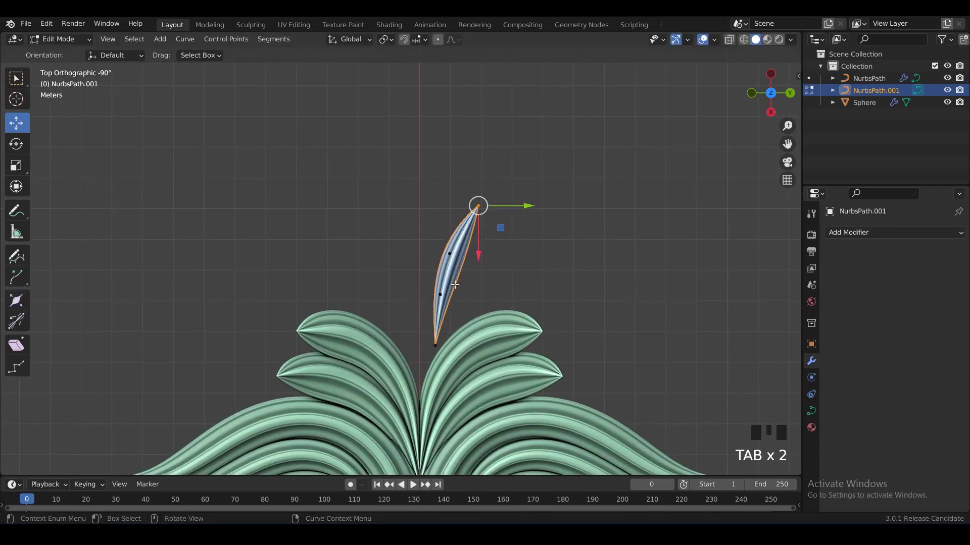
Select all points of the shortened leaf, fatten it into a bud, and move it down between the upper leaves.
{"action": "left_click_drag", "start_coordinate": [554, 357], "coordinate": [554, 357]}
{"action": "key", "text": "alt+s"}
{"action": "left_click", "coordinate": [273, 62]}
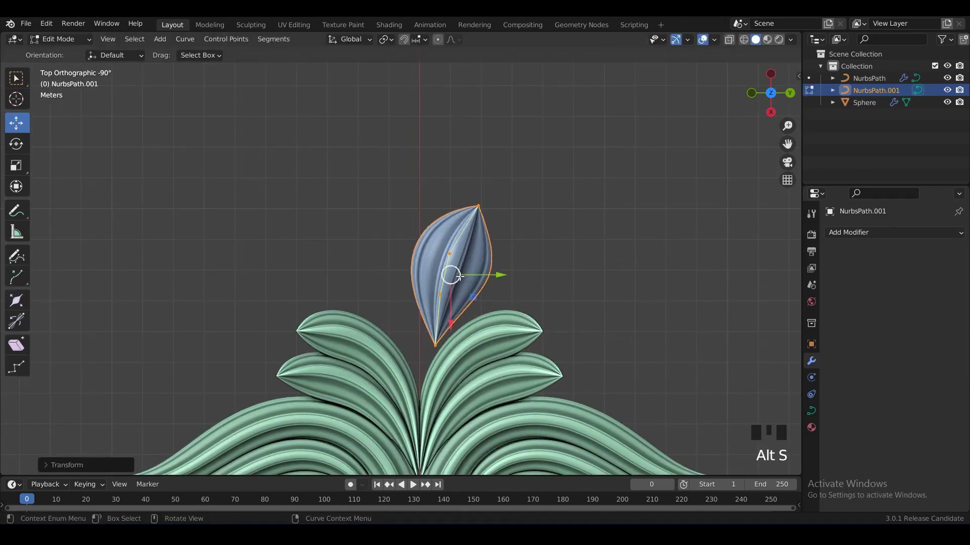
{"action": "left_click_drag", "start_coordinate": [459, 277], "coordinate": [439, 308]}
Straighten the bud by scaling its points into a line along the X axis, then centre and lower it on the symmetry line.
{"action": "key", "text": "s"}
{"action": "key", "text": "x"}
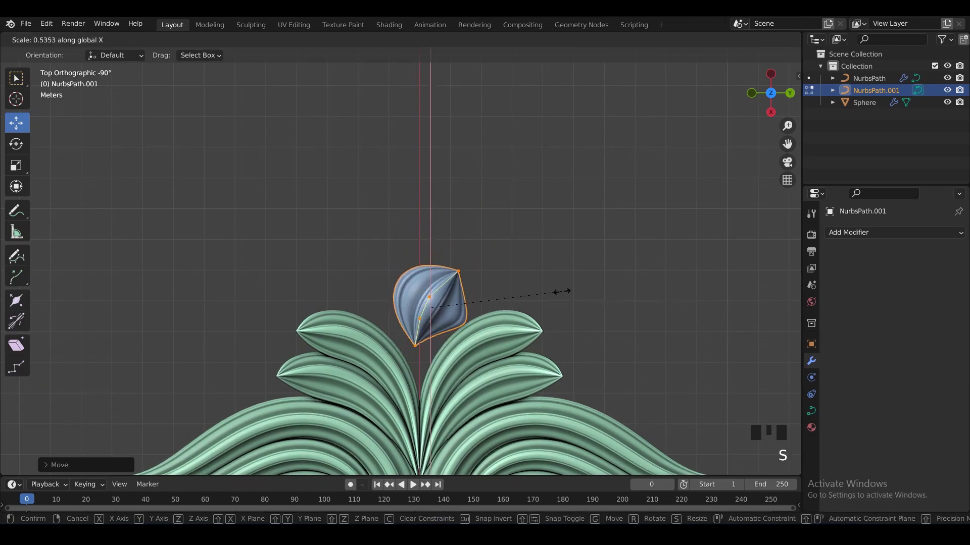
{"action": "left_click", "coordinate": [564, 278]}
{"action": "scroll", "coordinate": [485, 217], "scroll_direction": "up", "scroll_amount": 5}
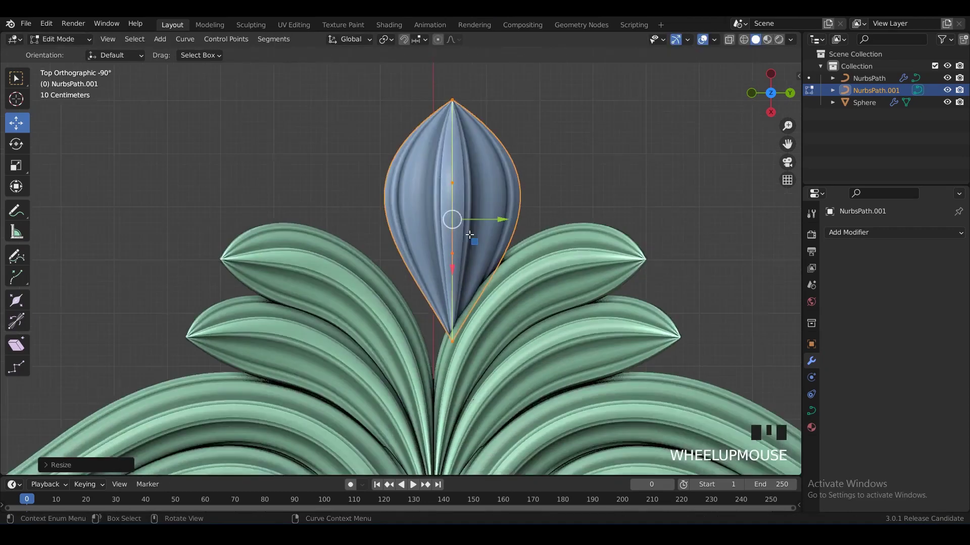
{"action": "left_click", "coordinate": [490, 216]}
{"action": "left_click_drag", "start_coordinate": [490, 216], "coordinate": [467, 216]}
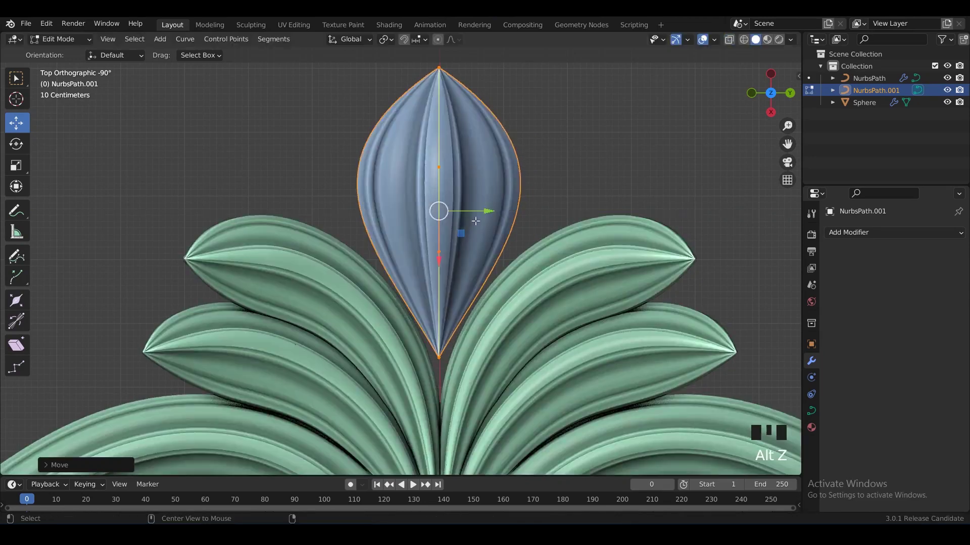
{"action": "scroll", "coordinate": [434, 271], "scroll_direction": "down", "scroll_amount": 1}
{"action": "left_click_drag", "start_coordinate": [434, 271], "coordinate": [433, 303]}
{"action": "scroll", "coordinate": [485, 243], "scroll_direction": "down", "scroll_amount": 6}
{"action": "key", "text": "Tab"}
{"action": "left_click", "coordinate": [525, 205]}
{"action": "left_click", "coordinate": [430, 243]}
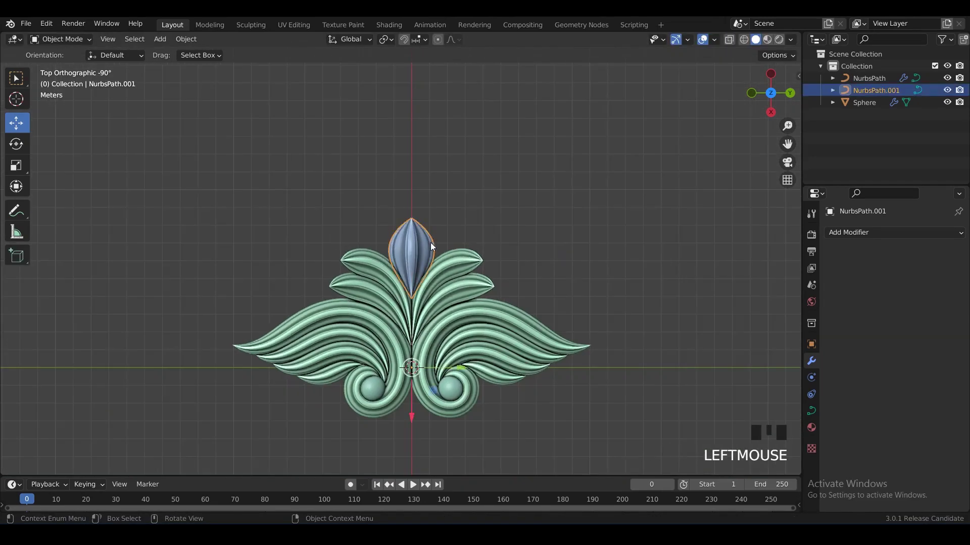
{"action": "key", "text": "Tab"}
{"action": "scroll", "coordinate": [424, 232], "scroll_direction": "up", "scroll_amount": 3}
{"action": "middle_click_drag", "start_coordinate": [412, 213], "coordinate": [406, 276], "text": "shift"}
{"action": "key", "text": "alt+s"}
{"action": "left_click", "coordinate": [426, 262]}
{"action": "right_click", "coordinate": [428, 263]}
{"action": "key", "text": "ctrl+z"}
{"action": "left_click", "coordinate": [448, 274], "text": "ctrl"}
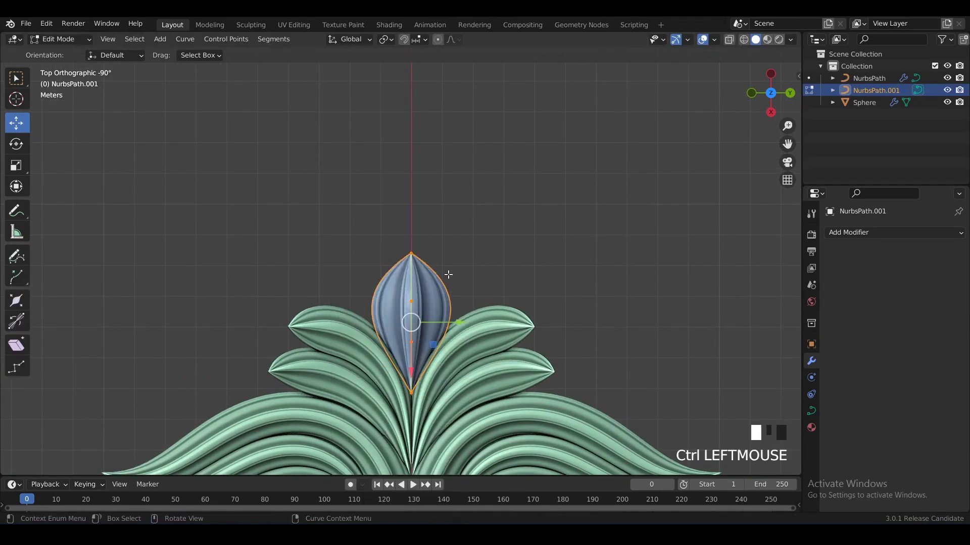
Raise the tip point of the central bud along X to lengthen it, and widen its middle by increasing the point radius.
{"action": "left_click_drag", "start_coordinate": [410, 299], "coordinate": [410, 246]}
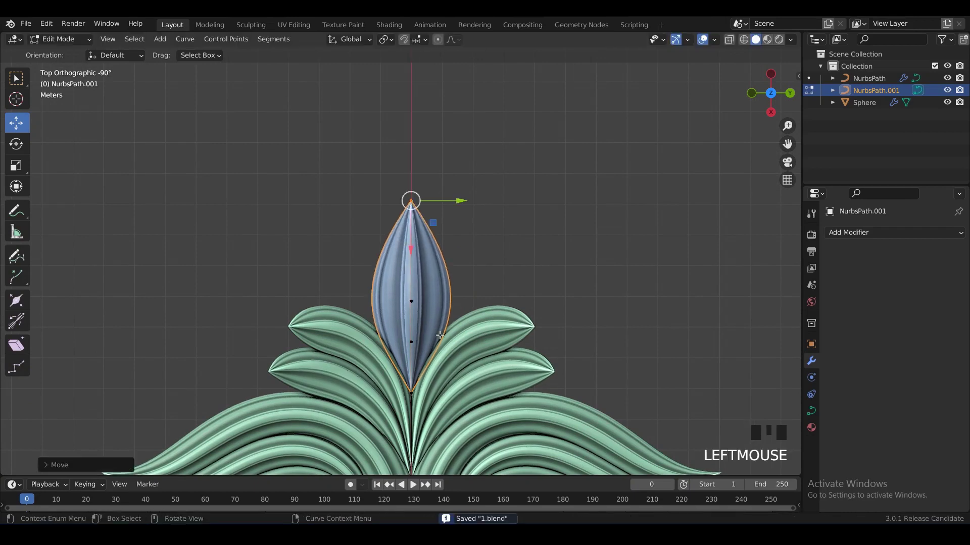
{"action": "middle_click_drag", "start_coordinate": [410, 247], "coordinate": [410, 166], "text": "shift"}
{"action": "key", "text": "alt+s"}
{"action": "left_click", "coordinate": [525, 250]}
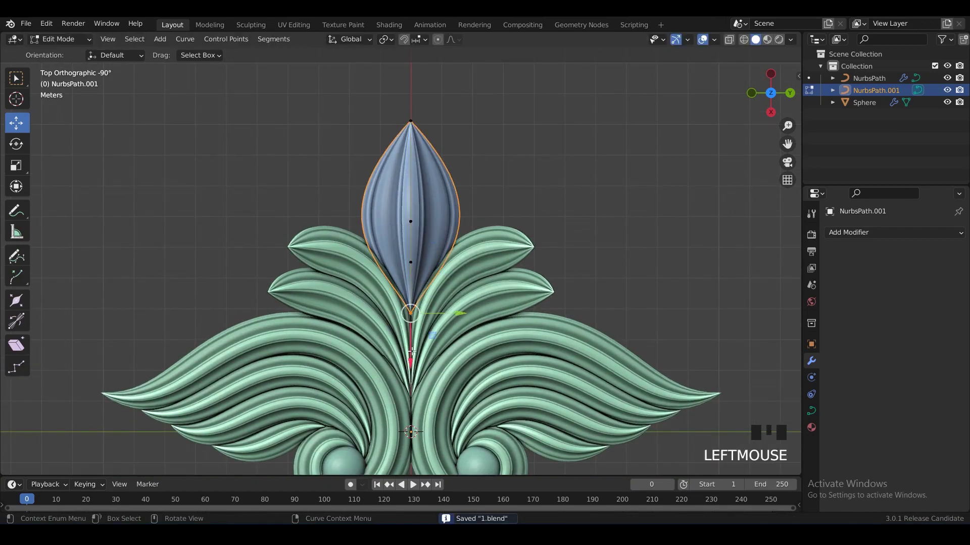
Move the bud's base point down to where the leaves meet and shrink the radius of its lower middle point.
{"action": "left_click_drag", "start_coordinate": [412, 352], "coordinate": [412, 432]}
{"action": "left_click", "coordinate": [410, 262]}
{"action": "key", "text": "alt+s"}
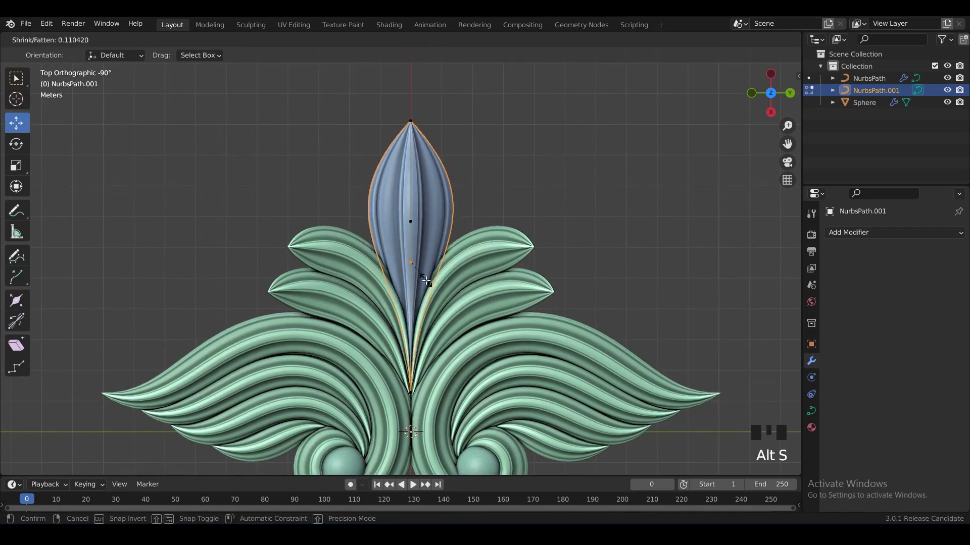
{"action": "left_click", "coordinate": [426, 281]}
{"action": "key", "text": "Tab"}
{"action": "key", "text": "Tab"}
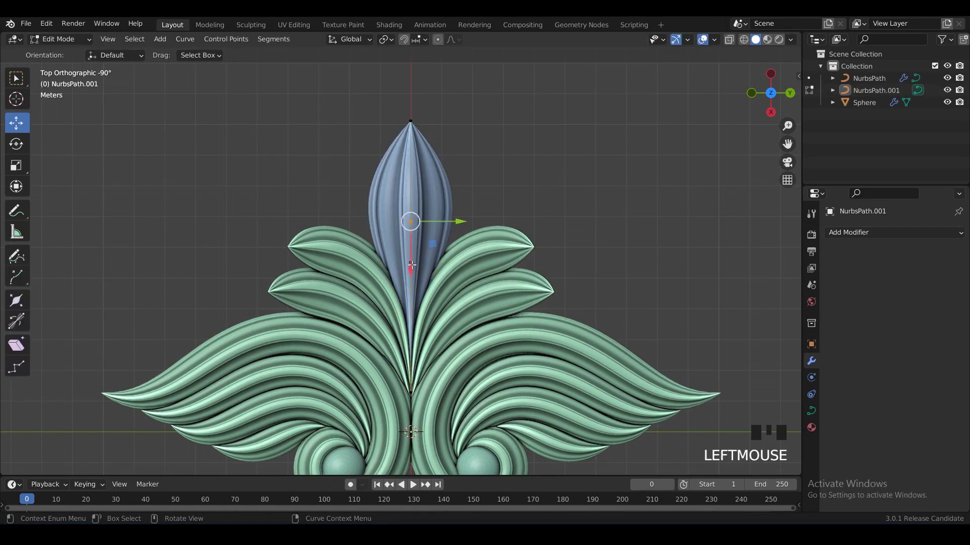
Lower the bud's upper middle point slightly along X and save the file.
{"action": "left_click_drag", "start_coordinate": [411, 264], "coordinate": [409, 272]}
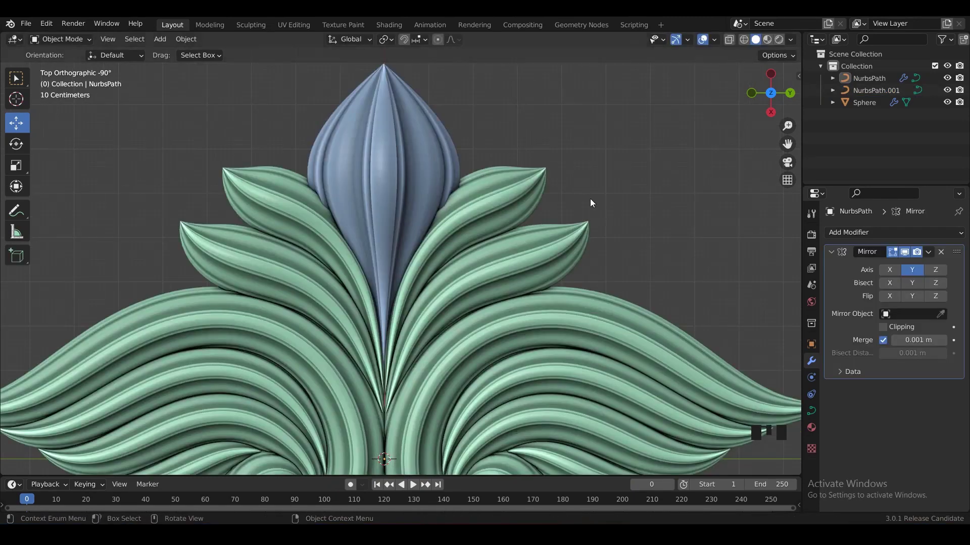
{"action": "scroll", "coordinate": [578, 251], "scroll_direction": "down", "scroll_amount": 3}
{"action": "middle_click_drag", "start_coordinate": [605, 207], "coordinate": [557, 228], "text": "shift"}
{"action": "key", "text": "ctrl+s"}
{"action": "left_click", "coordinate": [589, 228]}
Add a Bezier circle, move it along Y to the empty area beside the ornament, and save the file.
{"action": "scroll", "coordinate": [580, 229], "scroll_direction": "up", "scroll_amount": 1}
{"action": "key", "text": "shift+a"}
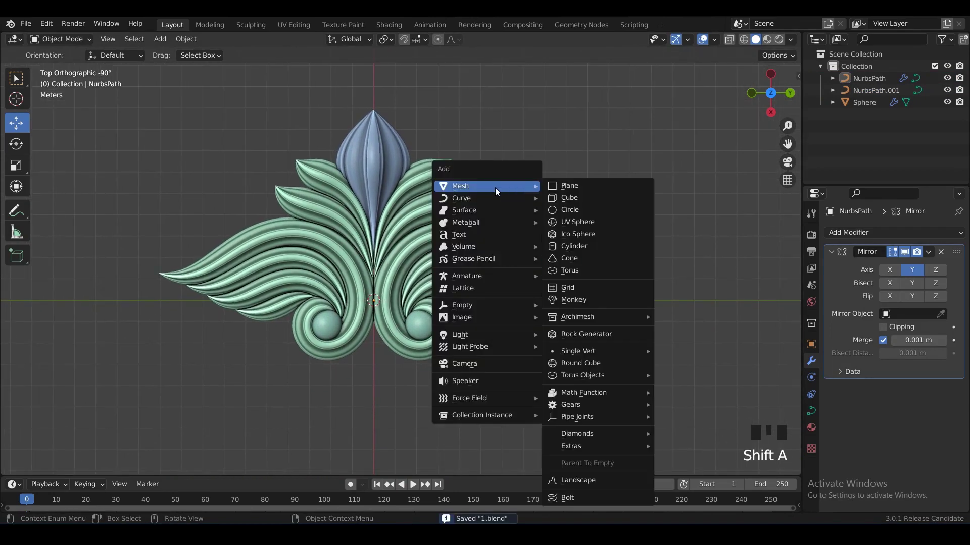
{"action": "mouse_move", "coordinate": [466, 198]}
{"action": "left_click", "coordinate": [570, 210]}
{"action": "scroll", "coordinate": [608, 280], "scroll_direction": "down", "scroll_amount": 2}
{"action": "middle_click_drag", "start_coordinate": [608, 281], "coordinate": [590, 252], "text": "shift"}
{"action": "scroll", "coordinate": [590, 252], "scroll_direction": "up", "scroll_amount": 1, "text": "shift"}
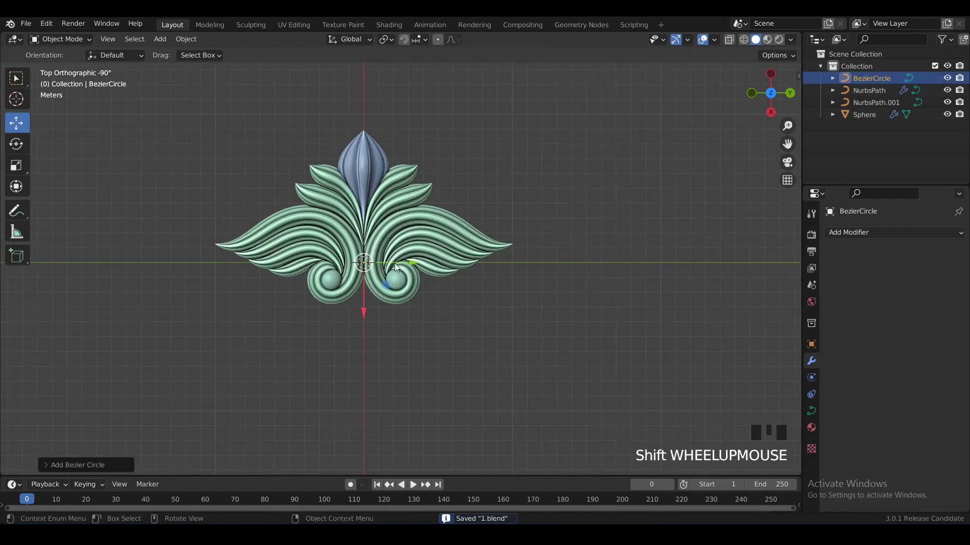
{"action": "left_click_drag", "start_coordinate": [413, 263], "coordinate": [600, 283]}
{"action": "left_click", "coordinate": [504, 238]}
{"action": "scroll", "coordinate": [528, 239], "scroll_direction": "up", "scroll_amount": 2}
{"action": "key", "text": "ctrl+s"}
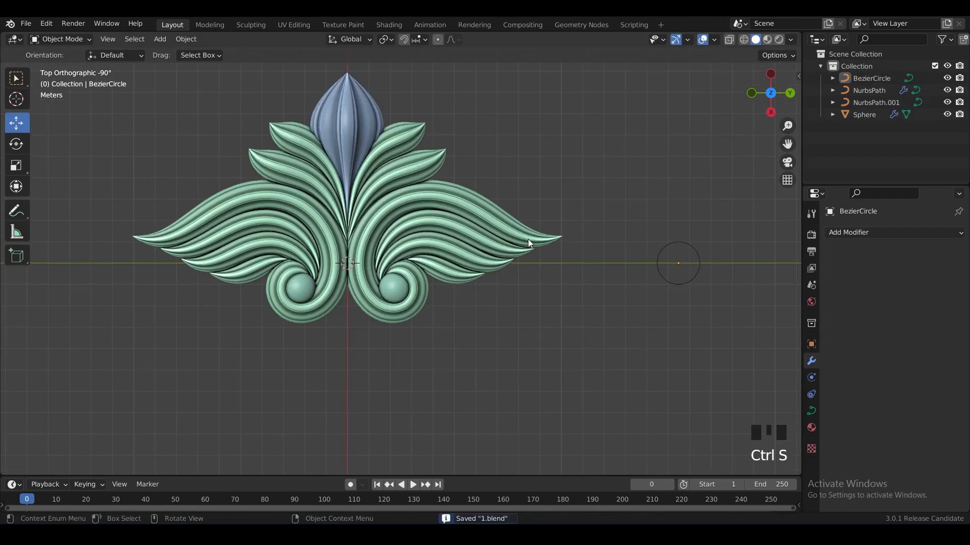
Set the ornament curve NurbsPath to use object bevel with BezierCircle as its bevel object.
{"action": "left_click", "coordinate": [528, 238]}
{"action": "middle_click_drag", "start_coordinate": [699, 307], "coordinate": [671, 271], "text": "shift"}
{"action": "key", "text": "ctrl+s"}
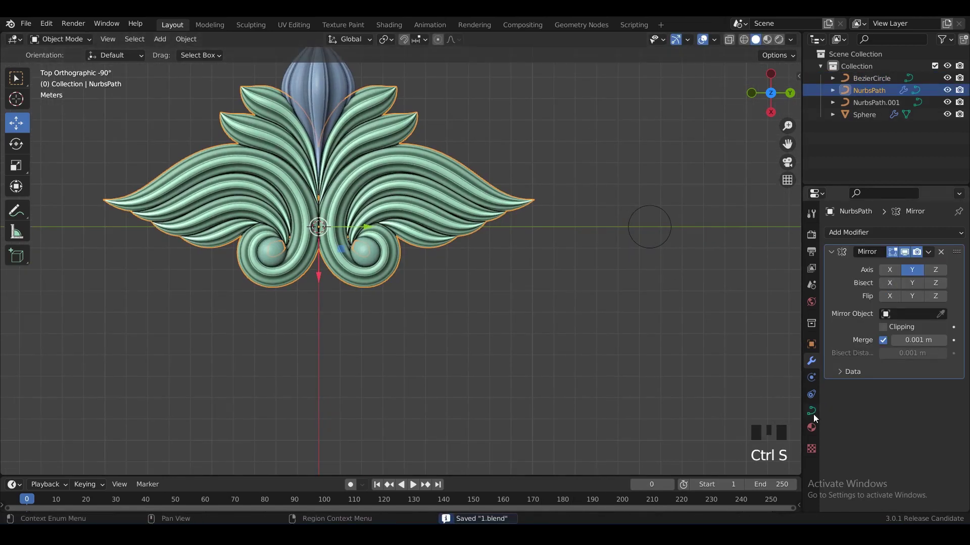
{"action": "left_click", "coordinate": [811, 411]}
{"action": "scroll", "coordinate": [865, 414], "scroll_direction": "down", "scroll_amount": 4}
{"action": "scroll", "coordinate": [864, 413], "scroll_direction": "down", "scroll_amount": 7}
{"action": "left_click", "coordinate": [902, 311]}
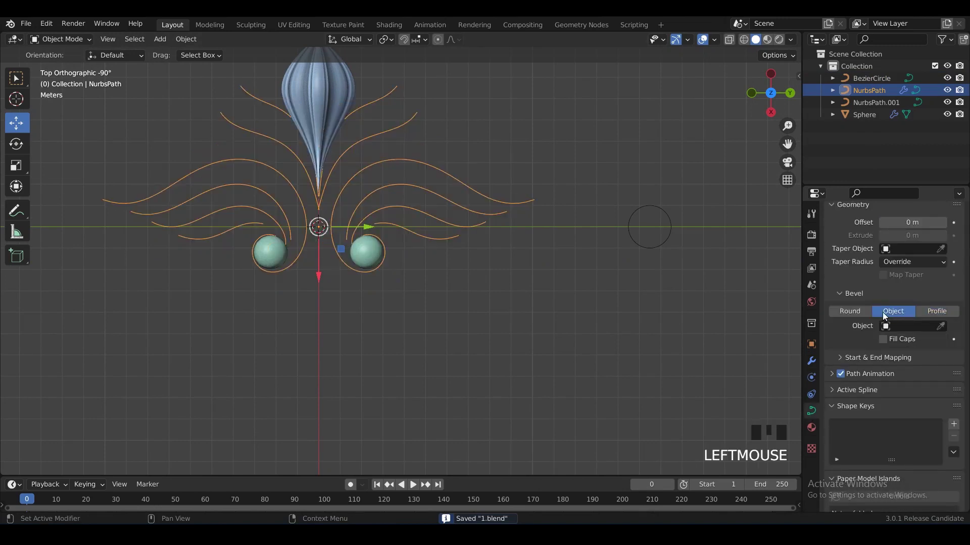
{"action": "left_click", "coordinate": [853, 312]}
{"action": "left_click", "coordinate": [897, 313]}
{"action": "left_click", "coordinate": [903, 326]}
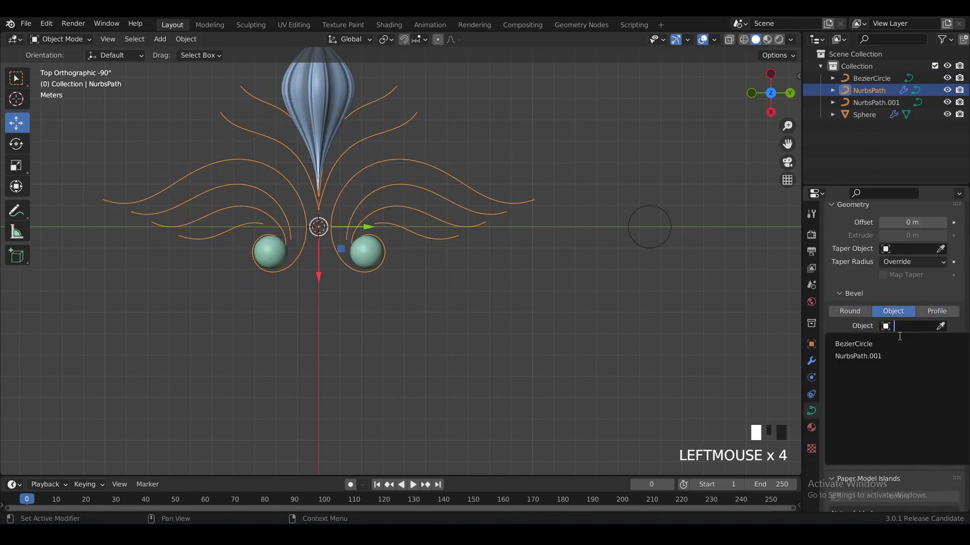
{"action": "left_click", "coordinate": [866, 344]}
Scale all points of the Bezier circle down to about half size in Edit Mode to thin the ornament's arms.
{"action": "left_click", "coordinate": [665, 241]}
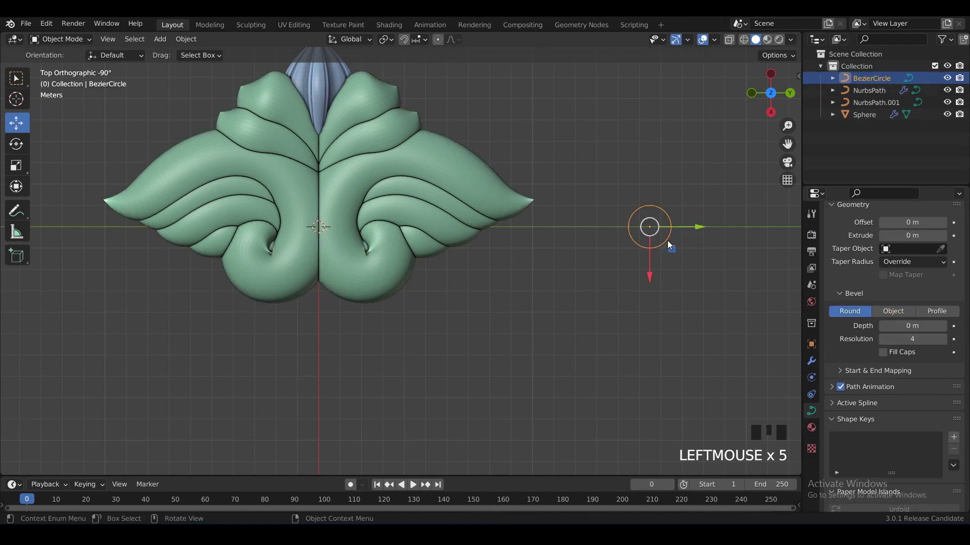
{"action": "key", "text": "Tab"}
{"action": "key", "text": "s"}
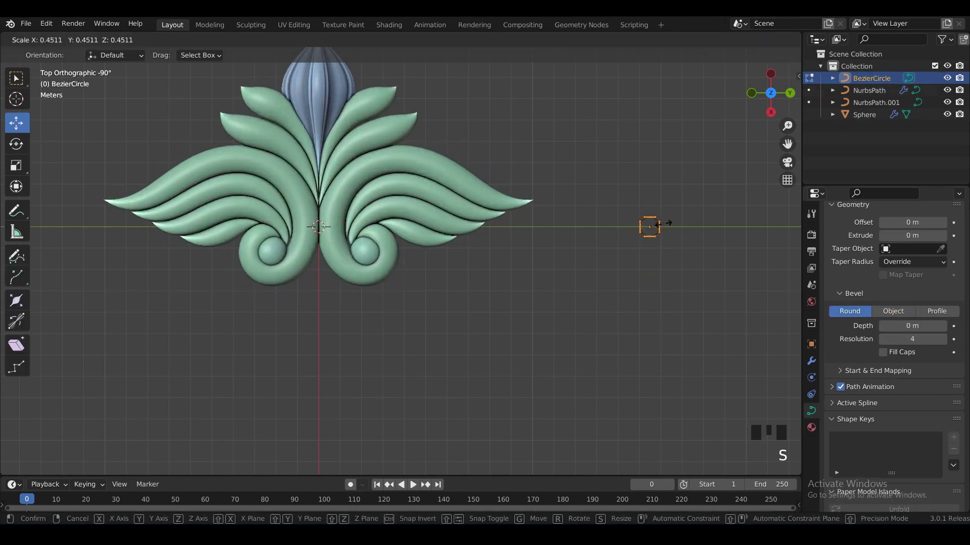
{"action": "left_click", "coordinate": [653, 225]}
{"action": "scroll", "coordinate": [655, 225], "scroll_direction": "up", "scroll_amount": 1}
{"action": "left_click", "coordinate": [663, 273]}
{"action": "left_click_drag", "start_coordinate": [663, 273], "coordinate": [634, 274]}
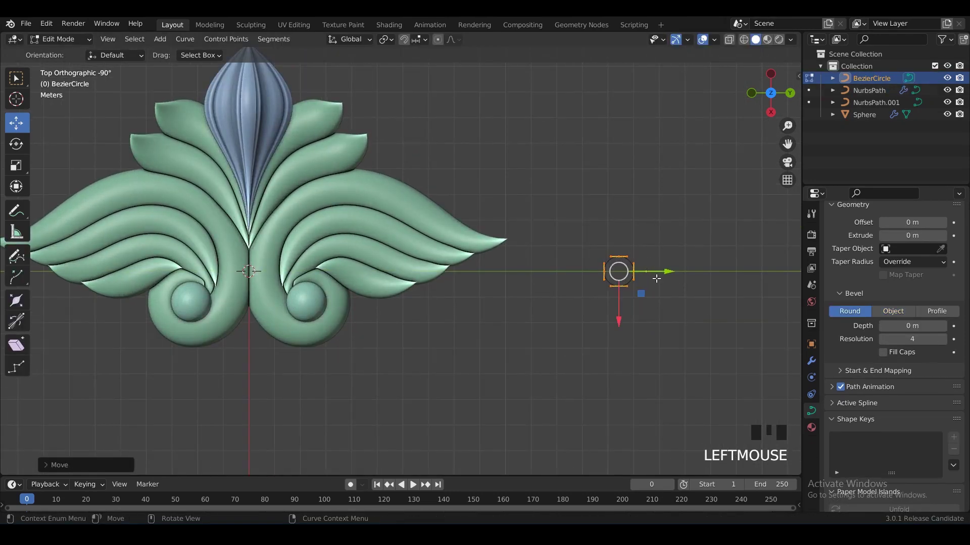
{"action": "key", "text": "ctrl+z"}
{"action": "middle_click_drag", "start_coordinate": [653, 290], "coordinate": [658, 298], "text": "shift"}
{"action": "scroll", "coordinate": [661, 298], "scroll_direction": "up", "scroll_amount": 1}
{"action": "key", "text": "Tab"}
{"action": "key", "text": "Tab"}
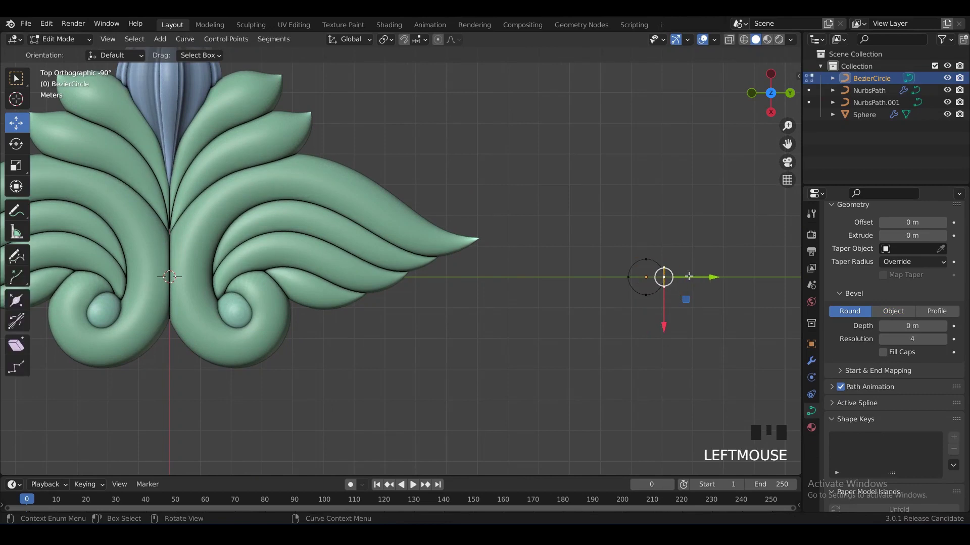
Try to dent the bevel circle by moving its outer side point inward, then rotating and enlarging its handles.
{"action": "left_click_drag", "start_coordinate": [688, 276], "coordinate": [671, 281]}
{"action": "key", "text": "r"}
{"action": "left_click", "coordinate": [660, 326]}
{"action": "key", "text": "s"}
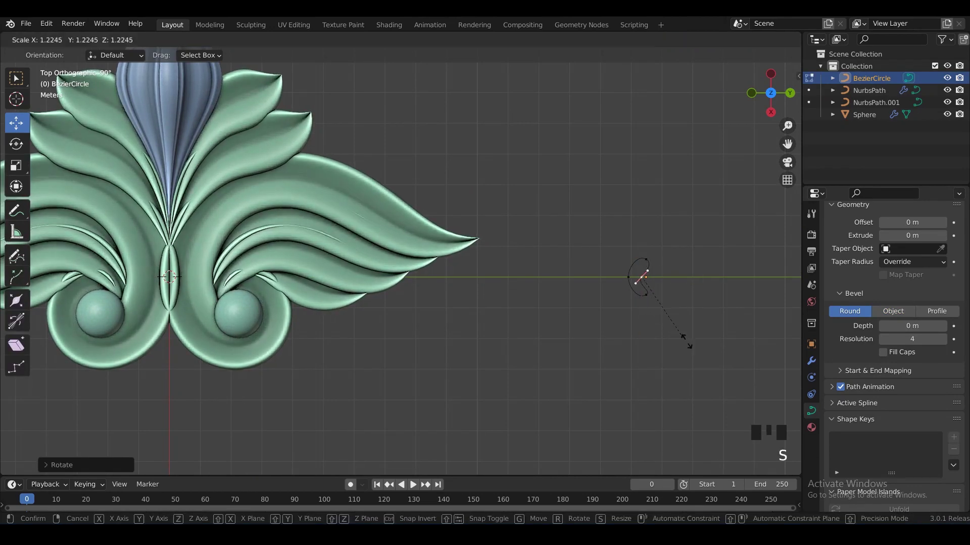
{"action": "left_click", "coordinate": [731, 368]}
{"action": "scroll", "coordinate": [657, 341], "scroll_direction": "up", "scroll_amount": 1}
{"action": "middle_click_drag", "start_coordinate": [615, 325], "coordinate": [469, 335], "text": "shift"}
{"action": "scroll", "coordinate": [581, 318], "scroll_direction": "up", "scroll_amount": 1}
Try other positions for the bevel circle's side and bottom points, and undo the changes.
{"action": "left_click_drag", "start_coordinate": [600, 316], "coordinate": [611, 288]}
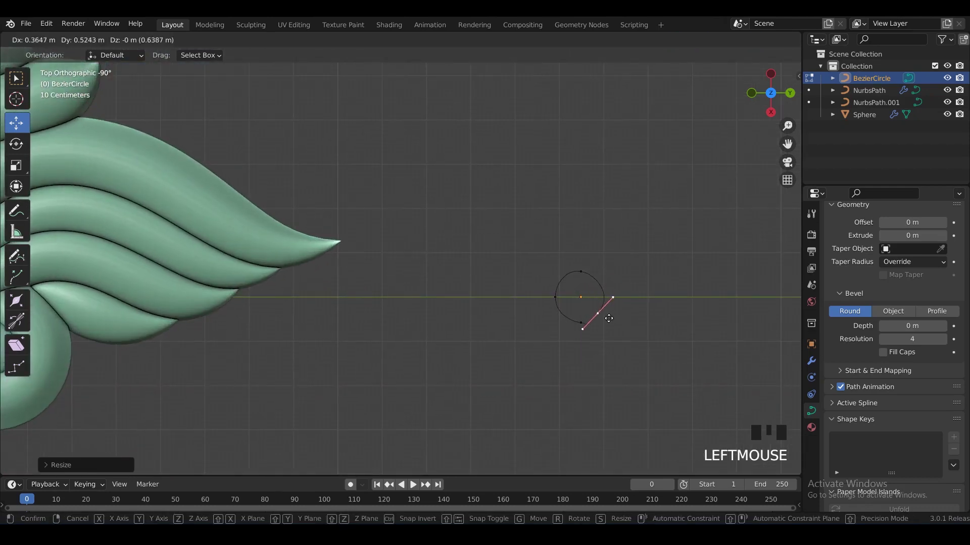
{"action": "left_click", "coordinate": [594, 334]}
{"action": "scroll", "coordinate": [594, 334], "scroll_direction": "down", "scroll_amount": 1}
{"action": "middle_click_drag", "start_coordinate": [593, 333], "coordinate": [616, 292], "text": "shift"}
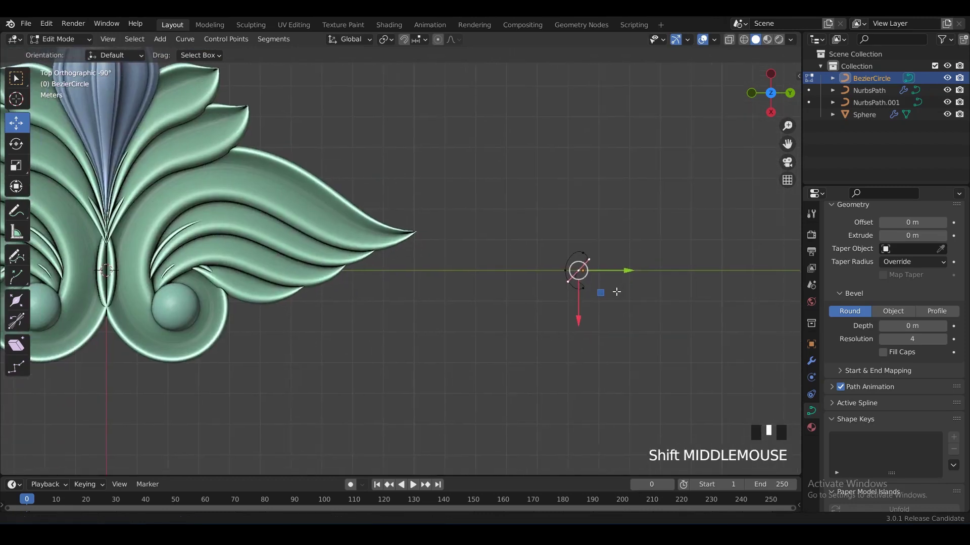
{"action": "scroll", "coordinate": [622, 293], "scroll_direction": "up", "scroll_amount": 1}
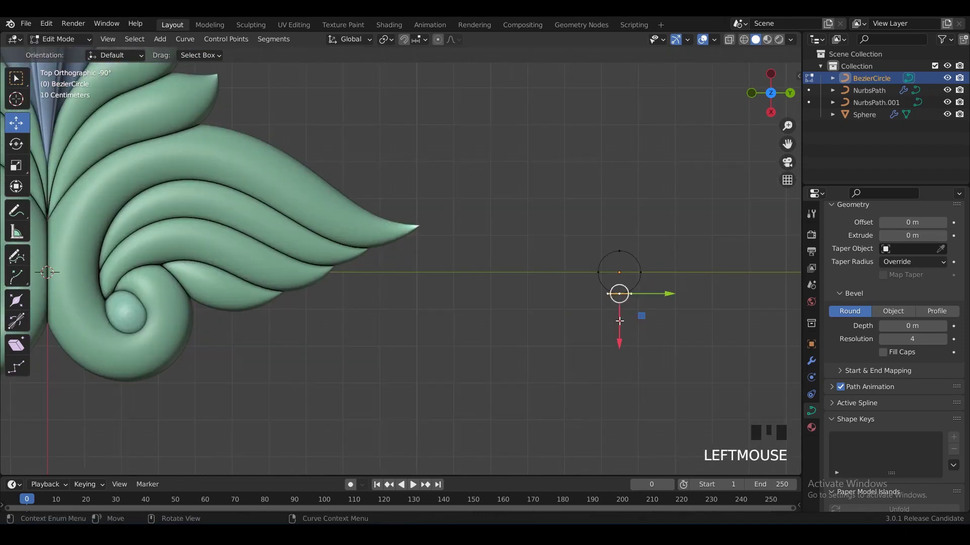
{"action": "left_click_drag", "start_coordinate": [619, 321], "coordinate": [614, 314]}
{"action": "key", "text": "ctrl+z"}
Enlarge the handles of the bevel circle's outer side point and rotate them until they lie horizontal.
{"action": "left_click", "coordinate": [641, 272]}
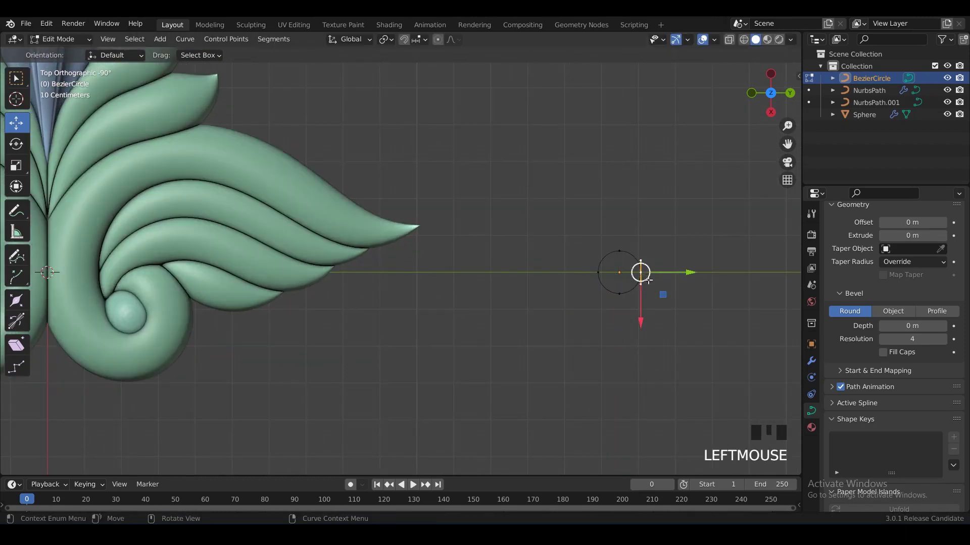
{"action": "key", "text": "s"}
{"action": "left_click", "coordinate": [672, 363]}
{"action": "key", "text": "r"}
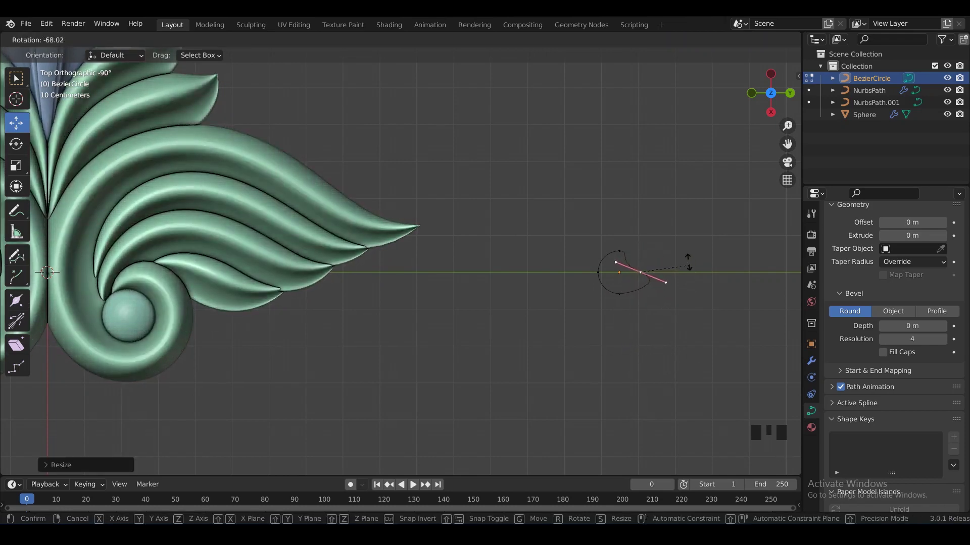
{"action": "left_click", "coordinate": [679, 248]}
{"action": "scroll", "coordinate": [556, 257], "scroll_direction": "down", "scroll_amount": 2}
{"action": "middle_click_drag", "start_coordinate": [454, 260], "coordinate": [541, 289], "text": "shift"}
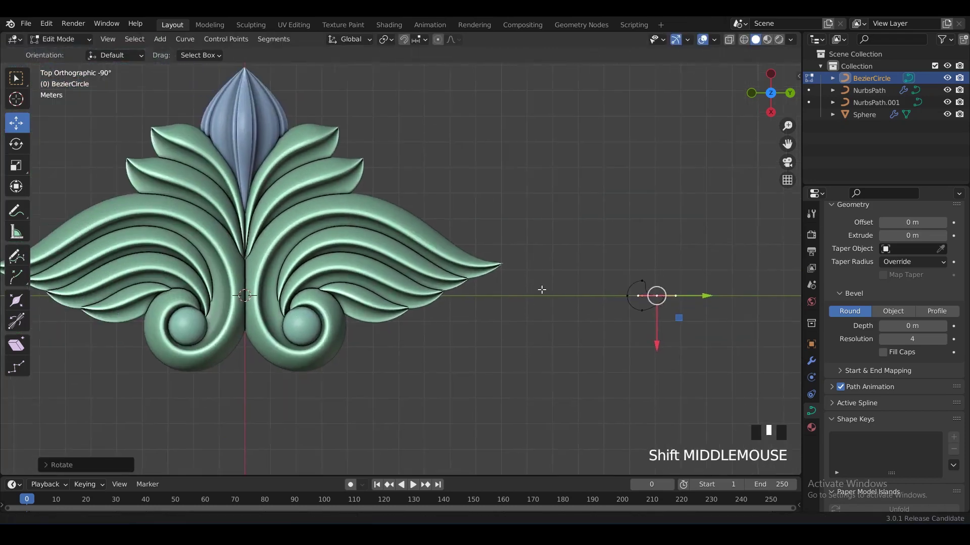
Tilt the side point's handle slightly downward and leave Edit Mode.
{"action": "middle_click_drag", "start_coordinate": [685, 310], "coordinate": [467, 291], "text": "shift"}
{"action": "scroll", "coordinate": [511, 308], "scroll_direction": "up", "scroll_amount": 1}
{"action": "scroll", "coordinate": [510, 307], "scroll_direction": "up", "scroll_amount": 2, "text": "shift"}
{"action": "scroll", "coordinate": [611, 301], "scroll_direction": "up", "scroll_amount": 2}
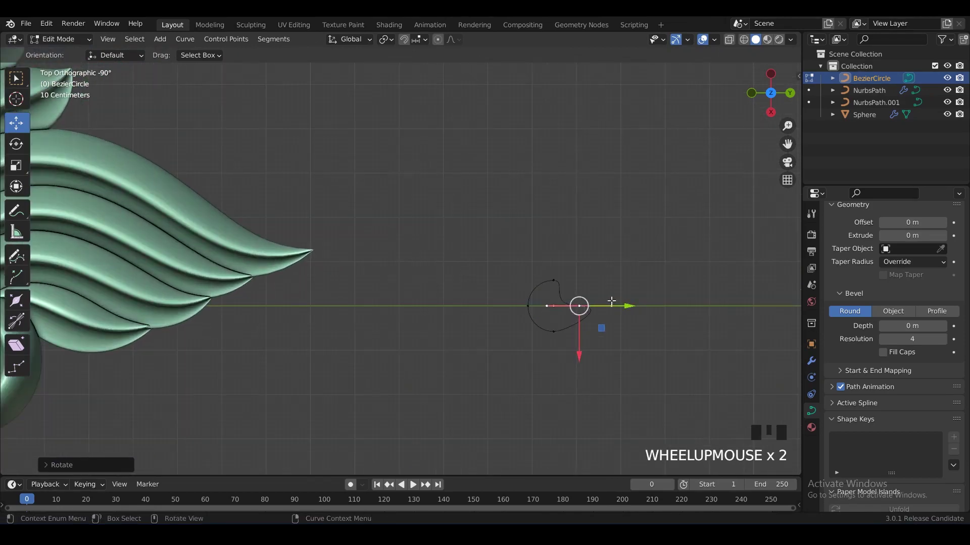
{"action": "left_click_drag", "start_coordinate": [618, 309], "coordinate": [616, 317]}
{"action": "scroll", "coordinate": [613, 316], "scroll_direction": "down", "scroll_amount": 4}
{"action": "key", "text": "Tab"}
Move the bevel profile curve to just below the ornament, near the symmetry line.
{"action": "left_click_drag", "start_coordinate": [527, 284], "coordinate": [470, 284]}
{"action": "middle_click_drag", "start_coordinate": [384, 283], "coordinate": [657, 267], "text": "shift"}
{"action": "left_click_drag", "start_coordinate": [677, 327], "coordinate": [460, 391]}
Reshape the bevel profile in Edit Mode by adjusting its side points and handles into a lobed outline.
{"action": "key", "text": "Tab"}
{"action": "scroll", "coordinate": [490, 390], "scroll_direction": "up", "scroll_amount": 2}
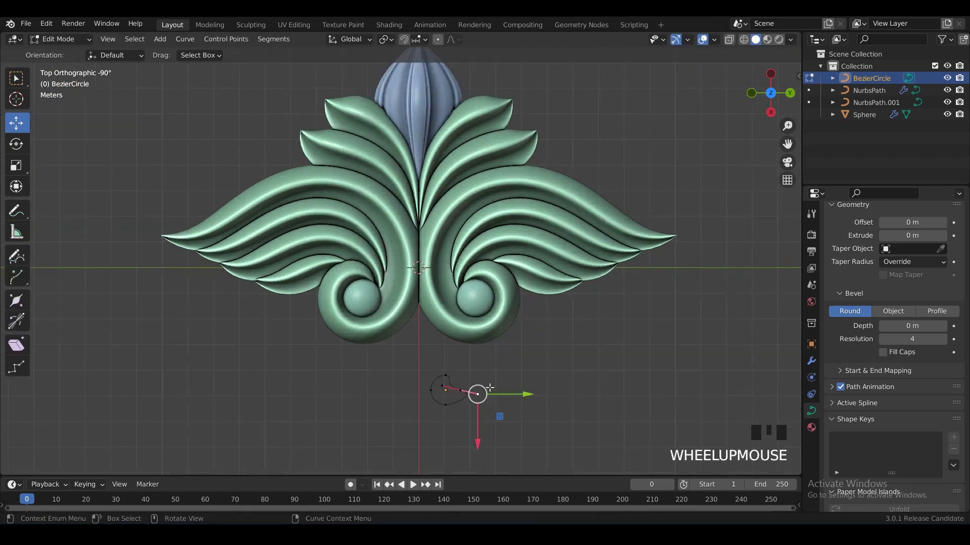
{"action": "middle_click_drag", "start_coordinate": [515, 408], "coordinate": [496, 327], "text": "shift"}
{"action": "scroll", "coordinate": [482, 385], "scroll_direction": "up", "scroll_amount": 1}
{"action": "left_click_drag", "start_coordinate": [481, 376], "coordinate": [414, 358]}
{"action": "scroll", "coordinate": [445, 363], "scroll_direction": "up", "scroll_amount": 1}
{"action": "left_click", "coordinate": [412, 391]}
{"action": "left_click_drag", "start_coordinate": [432, 392], "coordinate": [459, 440]}
Enlarge the handles of the profile's bottom point to flatten its underside, and deselect everything.
{"action": "key", "text": "s"}
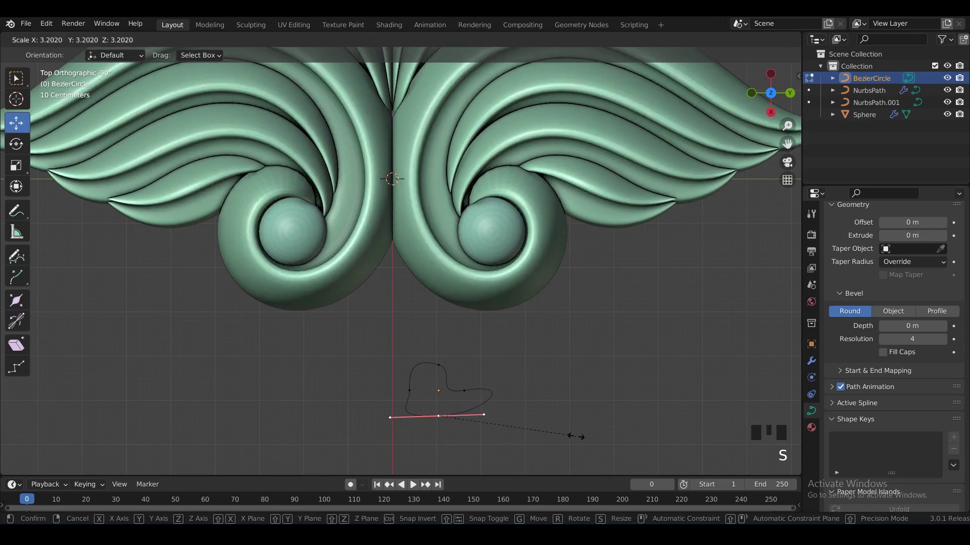
{"action": "left_click", "coordinate": [604, 433]}
{"action": "scroll", "coordinate": [523, 328], "scroll_direction": "down", "scroll_amount": 2}
{"action": "left_click", "coordinate": [526, 346]}
{"action": "middle_click_drag", "start_coordinate": [526, 347], "coordinate": [515, 323], "text": "shift"}
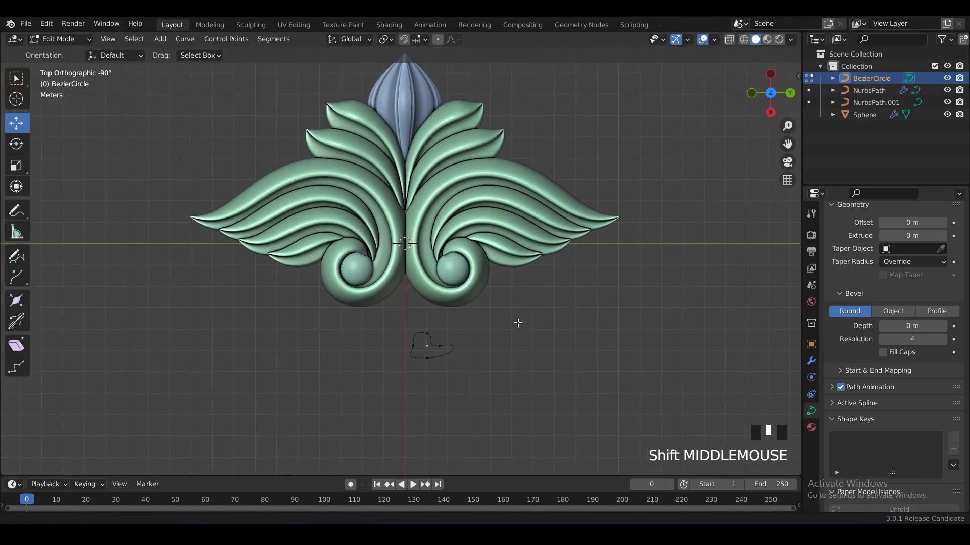
Scale and rotate the handles of the bevel profile's bottom point to round its underside.
{"action": "scroll", "coordinate": [463, 370], "scroll_direction": "up", "scroll_amount": 2}
{"action": "key", "text": "Tab"}
{"action": "key", "text": "Tab"}
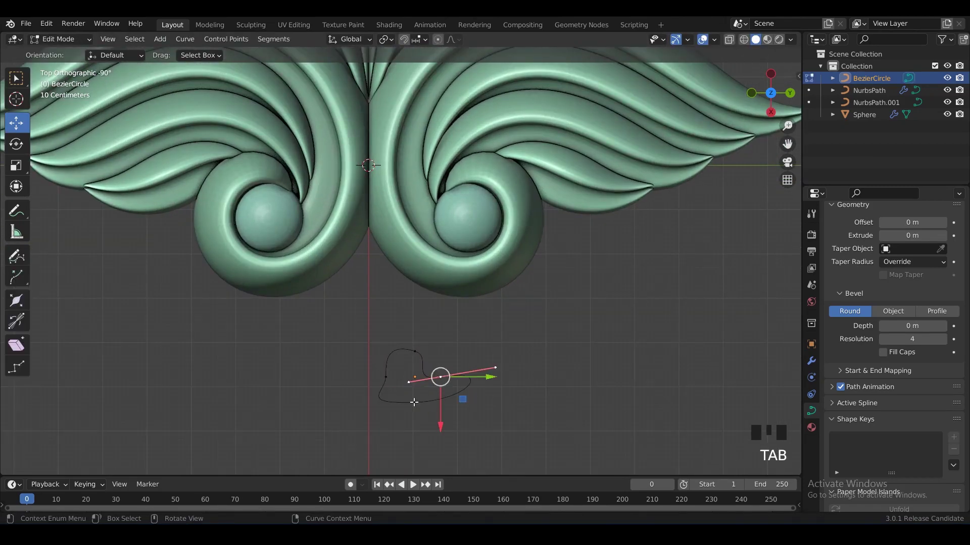
{"action": "left_click", "coordinate": [414, 402]}
{"action": "key", "text": "s"}
{"action": "left_click", "coordinate": [472, 415]}
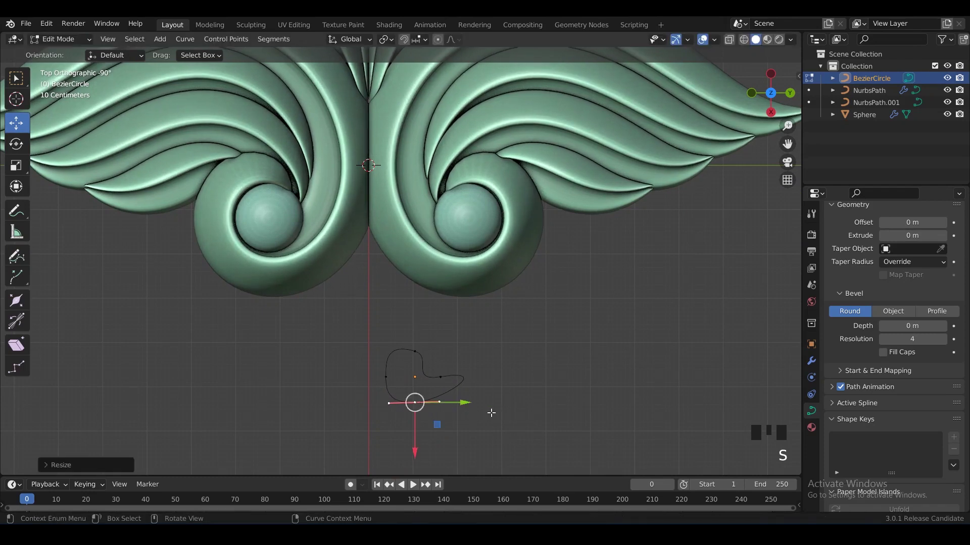
{"action": "key", "text": "r"}
{"action": "left_click", "coordinate": [486, 437]}
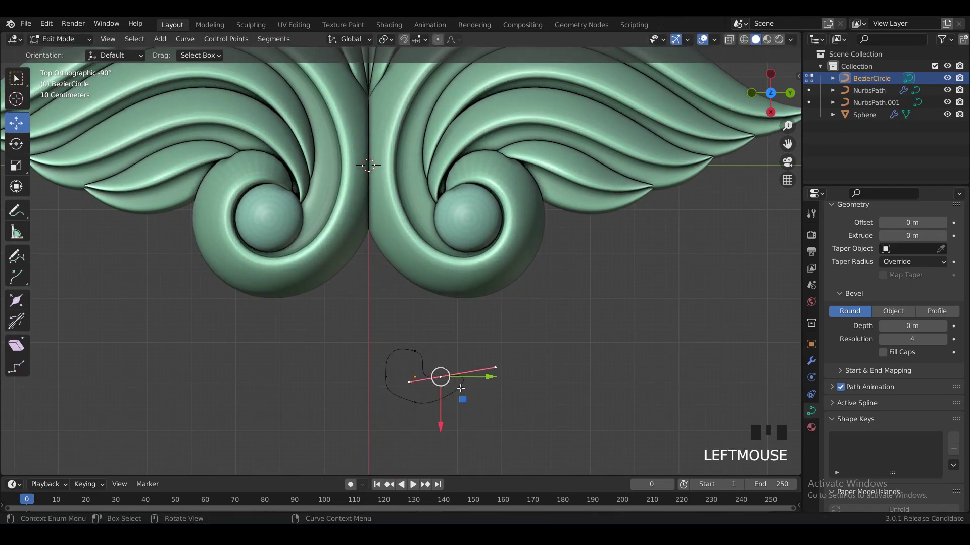
Pull in the outer handle of the profile's side point to shorten the lobe, and adjust the top point's handle.
{"action": "left_click_drag", "start_coordinate": [486, 371], "coordinate": [438, 352]}
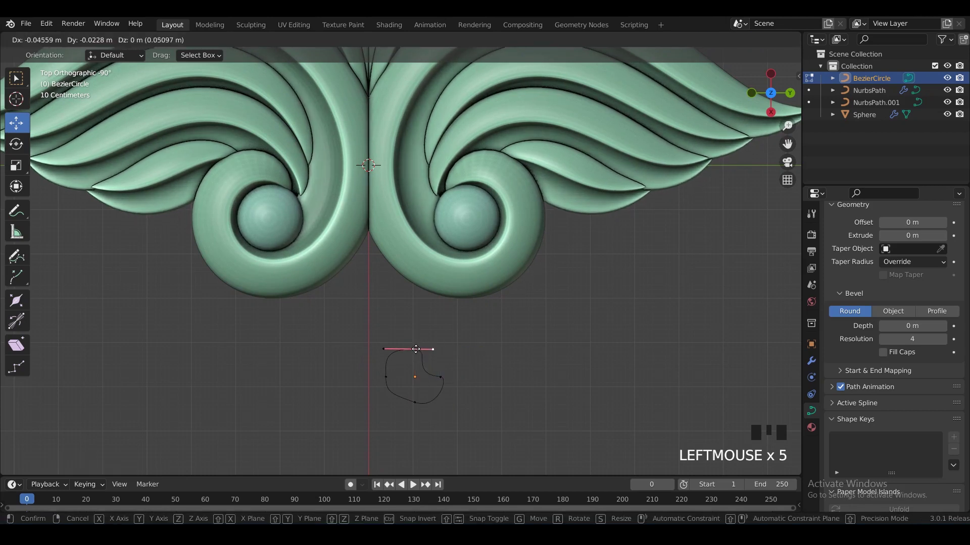
{"action": "key", "text": "ctrl+z"}
{"action": "left_click_drag", "start_coordinate": [438, 352], "coordinate": [447, 350]}
{"action": "scroll", "coordinate": [440, 394], "scroll_direction": "up", "scroll_amount": 2}
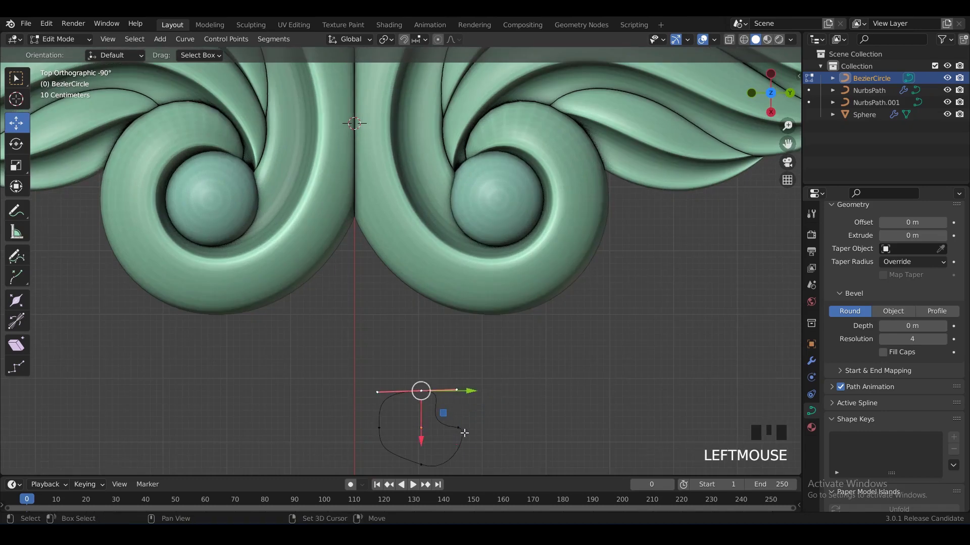
Subdivide the profile segment between the top point and the side point.
{"action": "right_click", "coordinate": [447, 411]}
{"action": "left_click", "coordinate": [390, 195]}
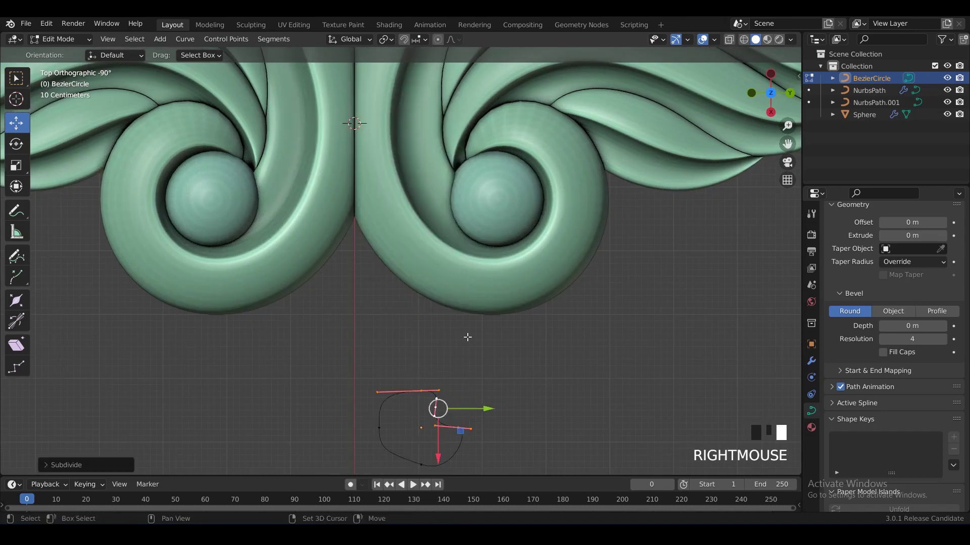
{"action": "middle_click_drag", "start_coordinate": [390, 262], "coordinate": [390, 197], "text": "shift"}
{"action": "middle_click_drag", "start_coordinate": [430, 344], "coordinate": [427, 355], "text": "shift"}
{"action": "key", "text": "e"}
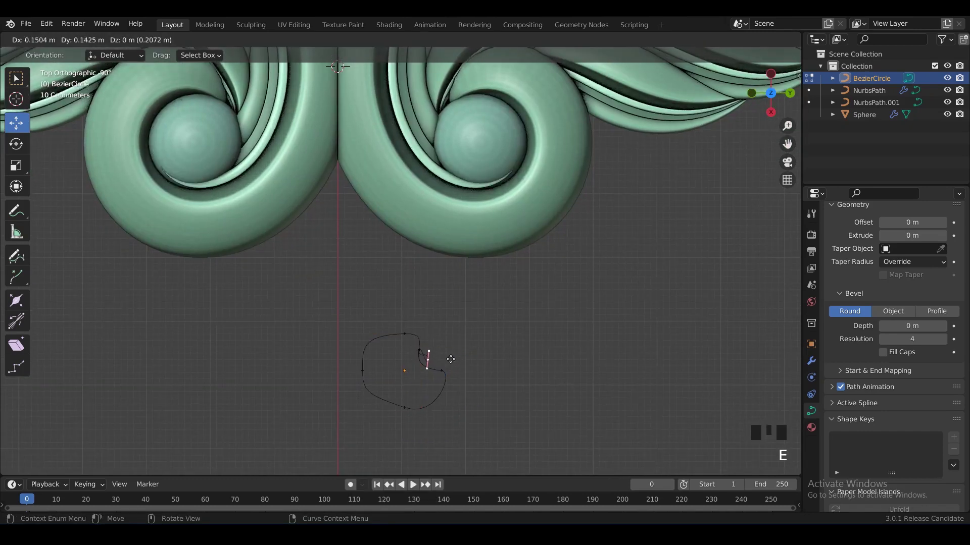
{"action": "left_click", "coordinate": [449, 361]}
{"action": "key", "text": "ctrl+z"}
{"action": "left_click_drag", "start_coordinate": [431, 350], "coordinate": [447, 358]}
{"action": "key", "text": "ctrl+z"}
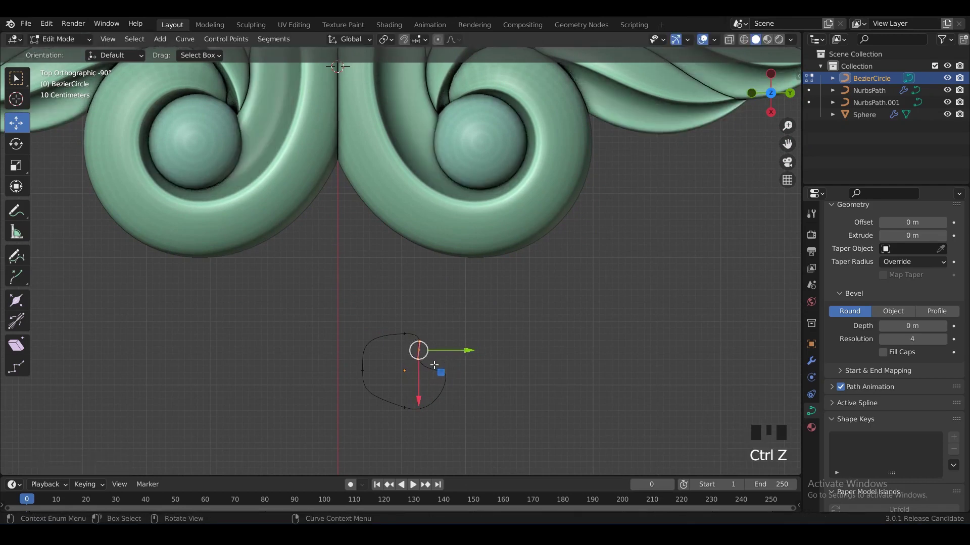
Rotate and scale the handles of the profile's added point so they cross the outline as a step.
{"action": "key", "text": "r"}
{"action": "left_click", "coordinate": [412, 379]}
{"action": "key", "text": "s"}
{"action": "left_click", "coordinate": [456, 385]}
{"action": "scroll", "coordinate": [497, 336], "scroll_direction": "down", "scroll_amount": 3}
{"action": "middle_click_drag", "start_coordinate": [527, 284], "coordinate": [523, 316], "text": "shift"}
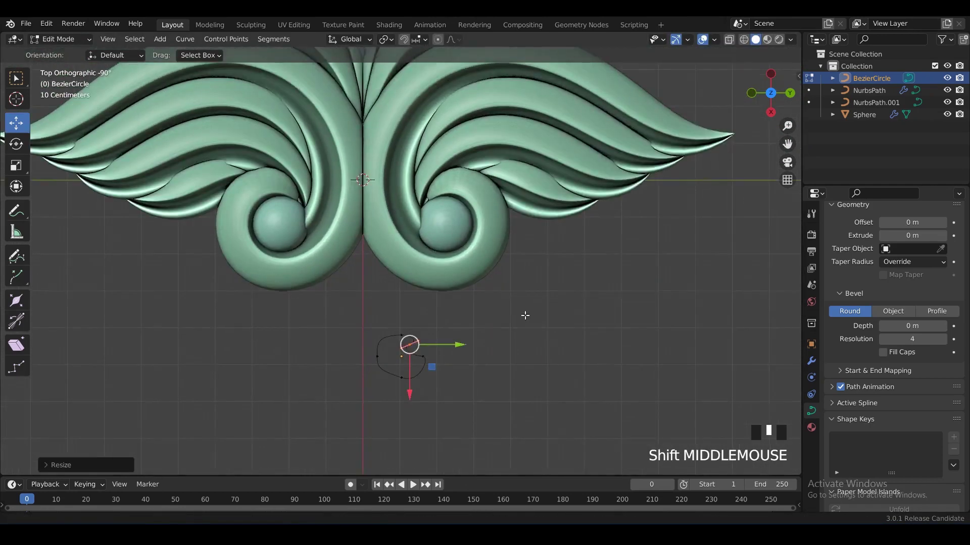
{"action": "middle_click_drag", "start_coordinate": [495, 266], "coordinate": [525, 253], "text": "shift"}
{"action": "scroll", "coordinate": [498, 298], "scroll_direction": "up", "scroll_amount": 1, "text": "shift"}
{"action": "key", "text": "r"}
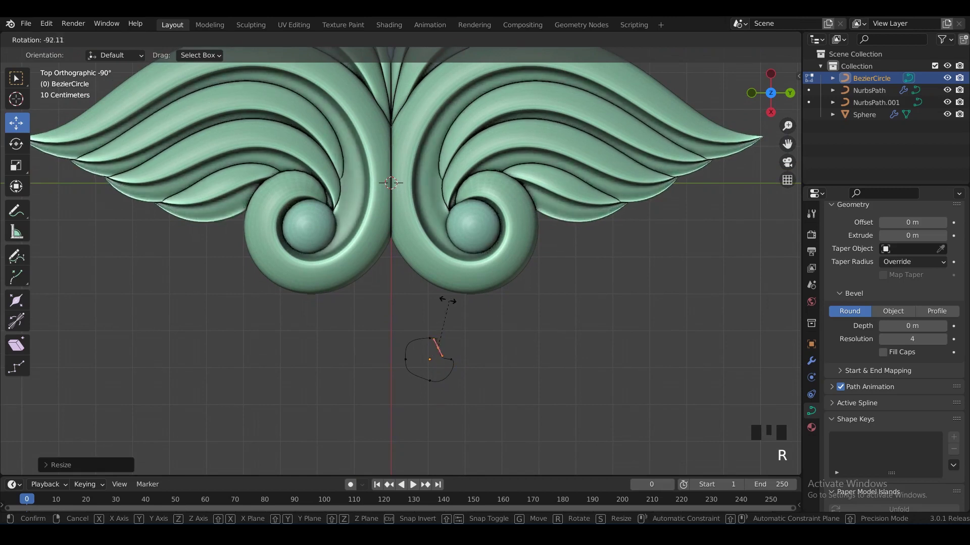
{"action": "left_click", "coordinate": [413, 334]}
Reposition the added point's handles to form a stepped notch in the upper side of the profile.
{"action": "scroll", "coordinate": [455, 353], "scroll_direction": "up", "scroll_amount": 3}
{"action": "middle_click_drag", "start_coordinate": [455, 353], "coordinate": [472, 407], "text": "shift"}
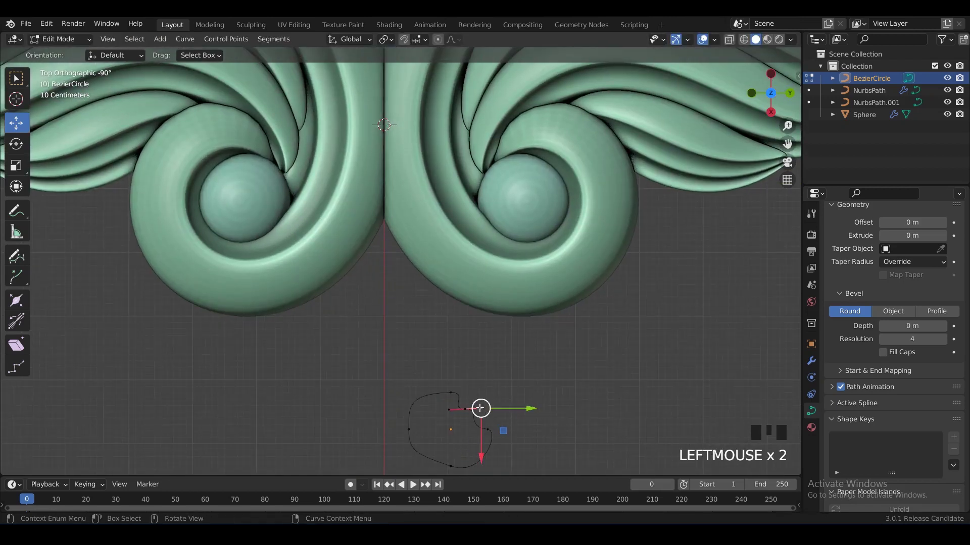
{"action": "left_click_drag", "start_coordinate": [481, 408], "coordinate": [439, 429]}
{"action": "left_click", "coordinate": [449, 409]}
{"action": "scroll", "coordinate": [455, 415], "scroll_direction": "up", "scroll_amount": 1}
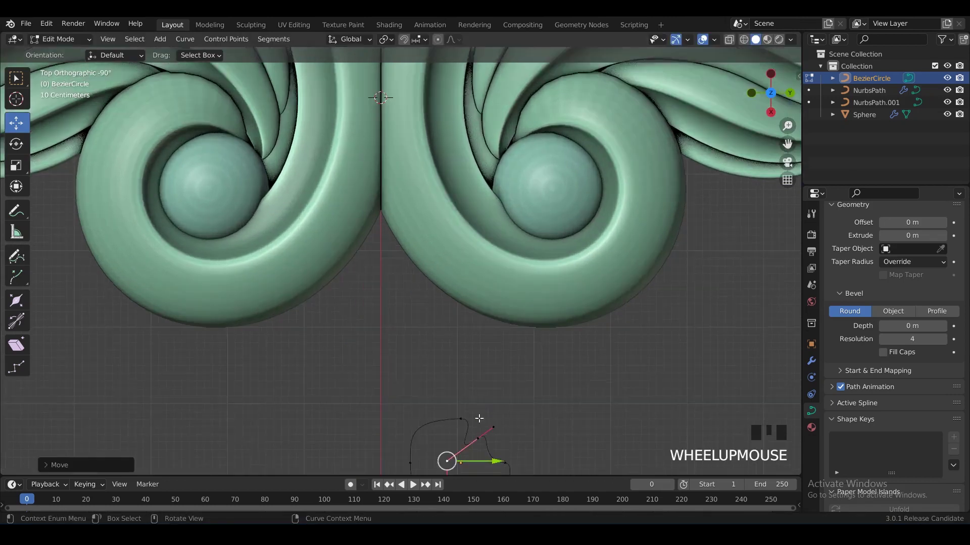
Fine-tune the notch by shifting its control handle slightly inward and down, deselect everything and save the file.
{"action": "scroll", "coordinate": [455, 414], "scroll_direction": "down", "scroll_amount": 6}
{"action": "scroll", "coordinate": [454, 404], "scroll_direction": "up", "scroll_amount": 4}
{"action": "left_click", "coordinate": [478, 379]}
{"action": "left_click_drag", "start_coordinate": [478, 378], "coordinate": [465, 385]}
{"action": "scroll", "coordinate": [591, 303], "scroll_direction": "down", "scroll_amount": 4}
{"action": "mouse_move", "coordinate": [591, 303]}
{"action": "middle_mouse_down", "text": "shift"}
{"action": "mouse_move", "coordinate": [556, 318]}
{"action": "mouse_move", "coordinate": [594, 315]}
{"action": "middle_mouse_up", "text": "shift"}
{"action": "scroll", "coordinate": [593, 299], "scroll_direction": "down", "scroll_amount": 2}
{"action": "left_click", "coordinate": [599, 199]}
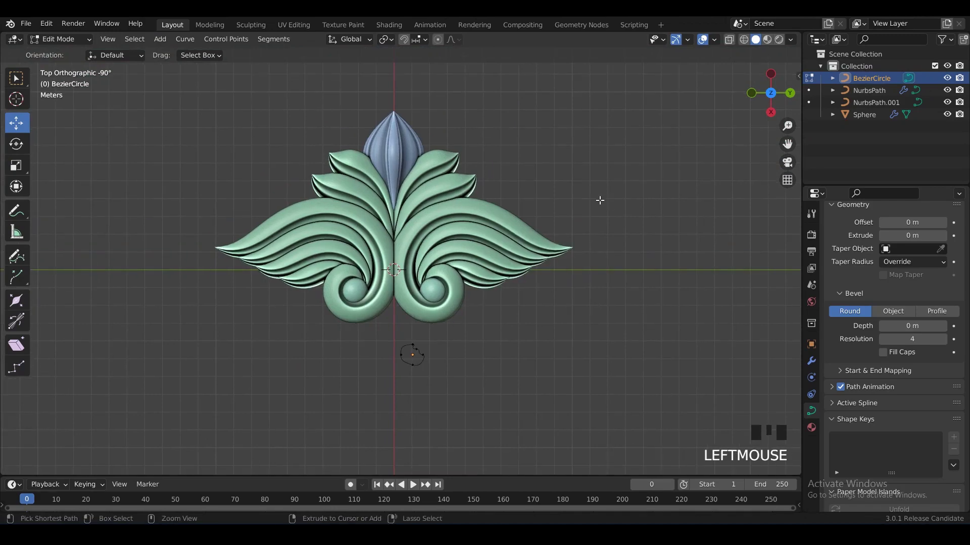
{"action": "key", "text": "ctrl+s"}
Shape a second step on the profile's lower side by moving its control handle inward and down, and deselect everything.
{"action": "scroll", "coordinate": [489, 178], "scroll_direction": "up", "scroll_amount": 2}
{"action": "middle_click_drag", "start_coordinate": [489, 177], "coordinate": [489, 173], "text": "shift"}
{"action": "scroll", "coordinate": [507, 335], "scroll_direction": "up", "scroll_amount": 1}
{"action": "middle_click_drag", "start_coordinate": [493, 368], "coordinate": [505, 328], "text": "shift"}
{"action": "scroll", "coordinate": [507, 335], "scroll_direction": "up", "scroll_amount": 2}
{"action": "middle_click_drag", "start_coordinate": [505, 328], "coordinate": [541, 384], "text": "alt"}
{"action": "middle_click_drag", "start_coordinate": [543, 444], "coordinate": [497, 313], "text": "shift"}
{"action": "scroll", "coordinate": [500, 347], "scroll_direction": "up", "scroll_amount": 3}
{"action": "scroll", "coordinate": [475, 293], "scroll_direction": "down", "scroll_amount": 3}
{"action": "scroll", "coordinate": [474, 290], "scroll_direction": "up", "scroll_amount": 2, "text": "shift"}
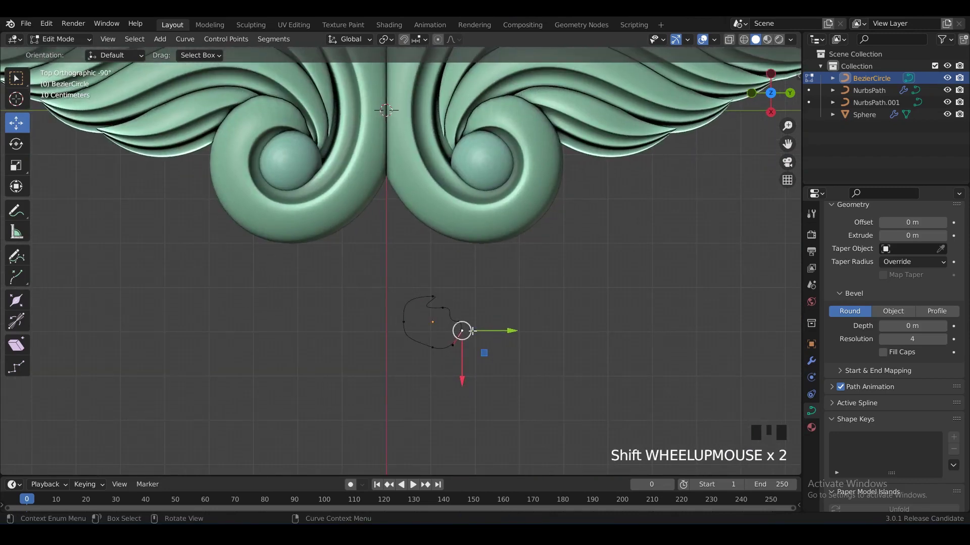
{"action": "mouse_move", "coordinate": [462, 331]}
{"action": "left_mouse_down"}
{"action": "mouse_move", "coordinate": [469, 342]}
{"action": "mouse_move", "coordinate": [448, 343]}
{"action": "left_mouse_up"}
{"action": "scroll", "coordinate": [459, 349], "scroll_direction": "up", "scroll_amount": 1}
{"action": "scroll", "coordinate": [525, 230], "scroll_direction": "down", "scroll_amount": 2}
{"action": "middle_click_drag", "start_coordinate": [562, 239], "coordinate": [527, 324], "text": "shift"}
{"action": "left_click", "coordinate": [567, 277]}
{"action": "scroll", "coordinate": [557, 314], "scroll_direction": "down", "scroll_amount": 1}
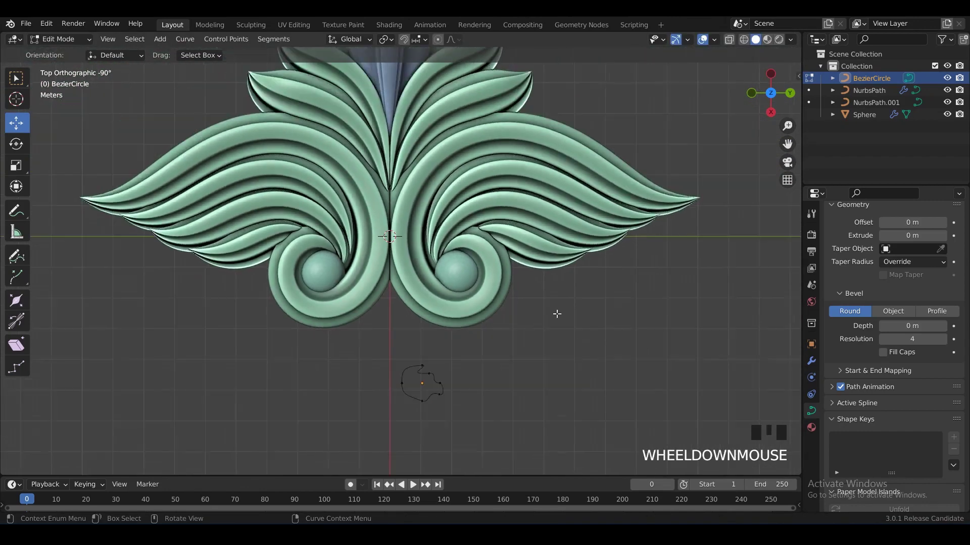
{"action": "middle_click_drag", "start_coordinate": [513, 398], "coordinate": [554, 322], "text": "shift"}
{"action": "scroll", "coordinate": [520, 330], "scroll_direction": "up", "scroll_amount": 2}
{"action": "left_click", "coordinate": [517, 329]}
{"action": "left_click_drag", "start_coordinate": [517, 331], "coordinate": [518, 326]}
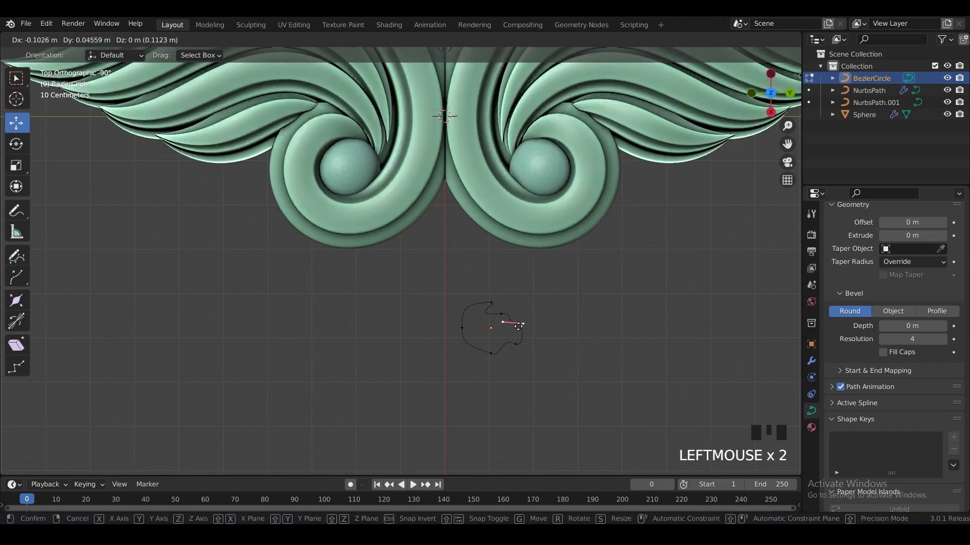
{"action": "key", "text": "ctrl+z"}
Subdivide the segment between the profile's two lower side points and move the added point slightly outward.
{"action": "right_click", "coordinate": [541, 337]}
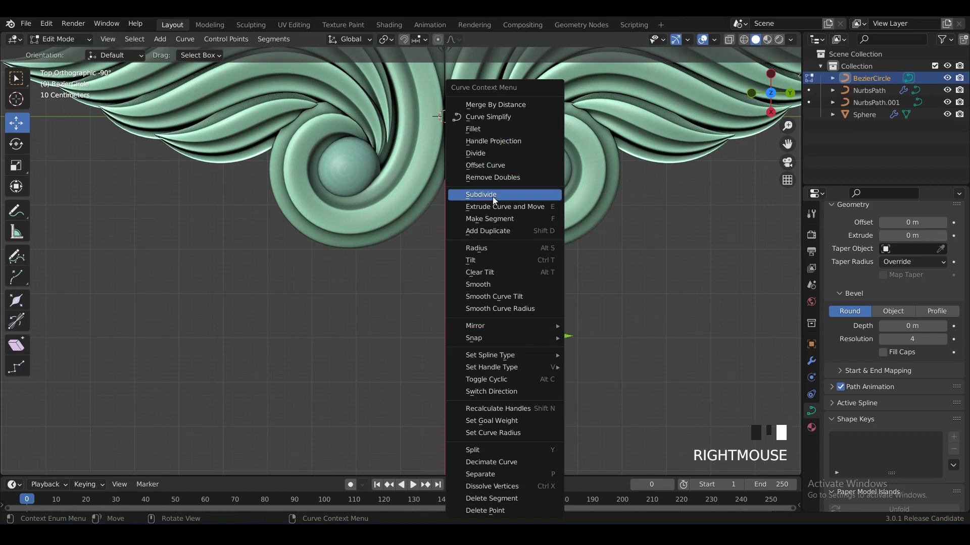
{"action": "left_click", "coordinate": [505, 191]}
{"action": "scroll", "coordinate": [560, 356], "scroll_direction": "up", "scroll_amount": 2}
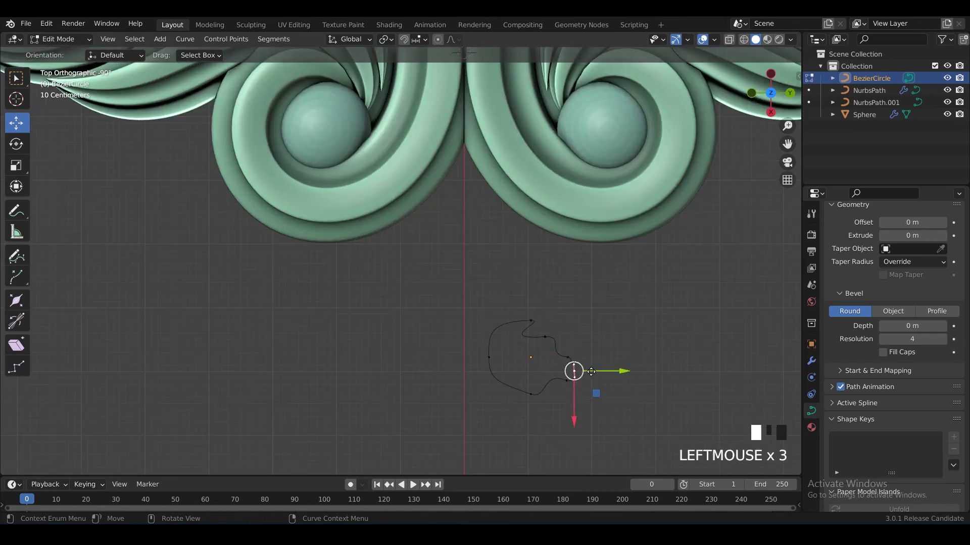
{"action": "left_click_drag", "start_coordinate": [591, 372], "coordinate": [569, 361]}
{"action": "key", "text": "ctrl+z"}
{"action": "scroll", "coordinate": [548, 360], "scroll_direction": "up", "scroll_amount": 1}
{"action": "scroll", "coordinate": [551, 326], "scroll_direction": "down", "scroll_amount": 2}
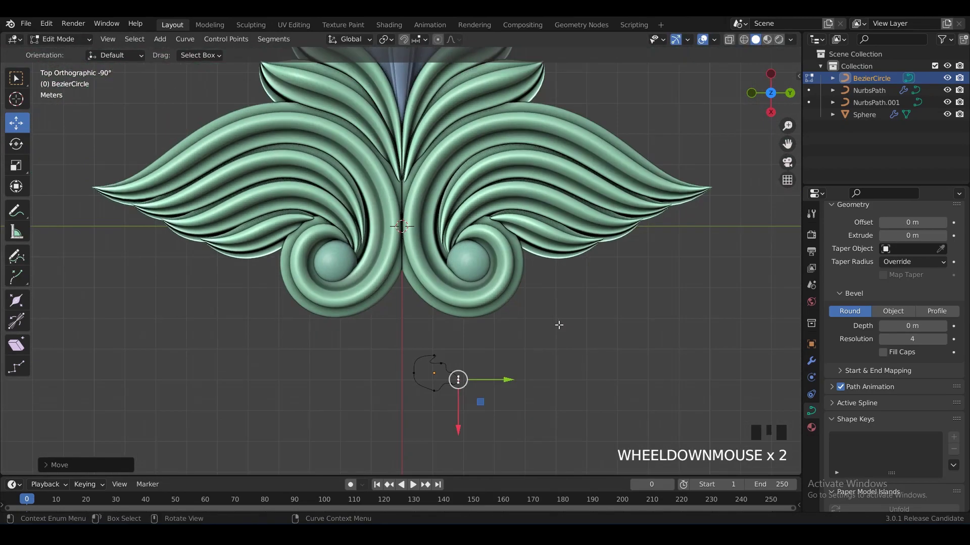
{"action": "scroll", "coordinate": [558, 321], "scroll_direction": "down", "scroll_amount": 2}
{"action": "scroll", "coordinate": [550, 307], "scroll_direction": "up", "scroll_amount": 1}
{"action": "middle_click_drag", "start_coordinate": [542, 279], "coordinate": [540, 291], "text": "shift"}
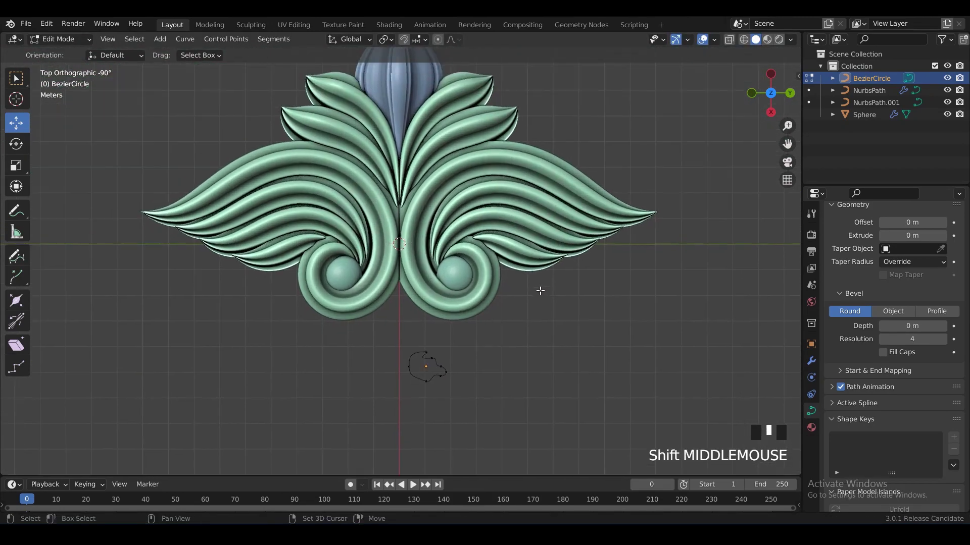
Move the root control point of the lowest side arm slightly up and outward, and leave Edit Mode.
{"action": "left_click", "coordinate": [523, 254]}
{"action": "key", "text": "Tab"}
{"action": "scroll", "coordinate": [509, 247], "scroll_direction": "up", "scroll_amount": 2}
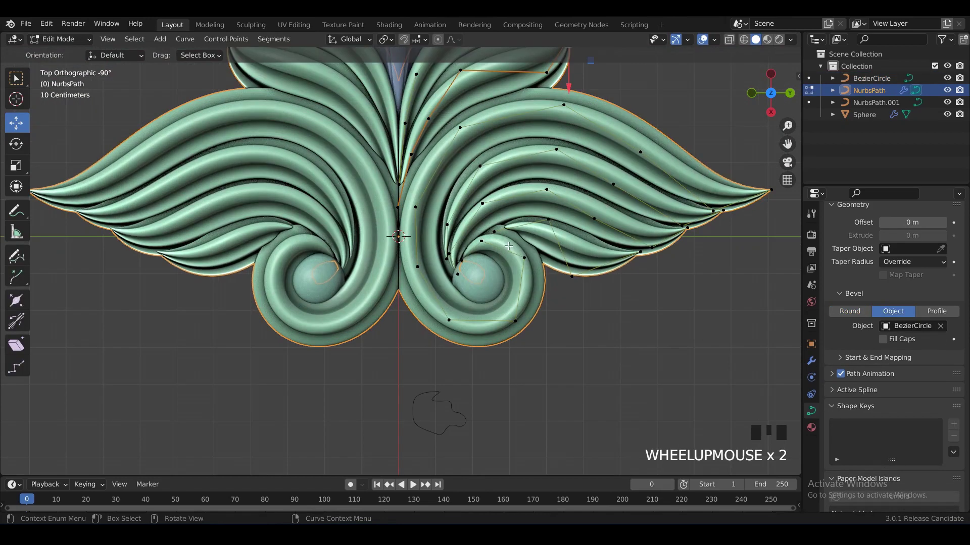
{"action": "left_click_drag", "start_coordinate": [504, 232], "coordinate": [511, 225]}
{"action": "key", "text": "Tab"}
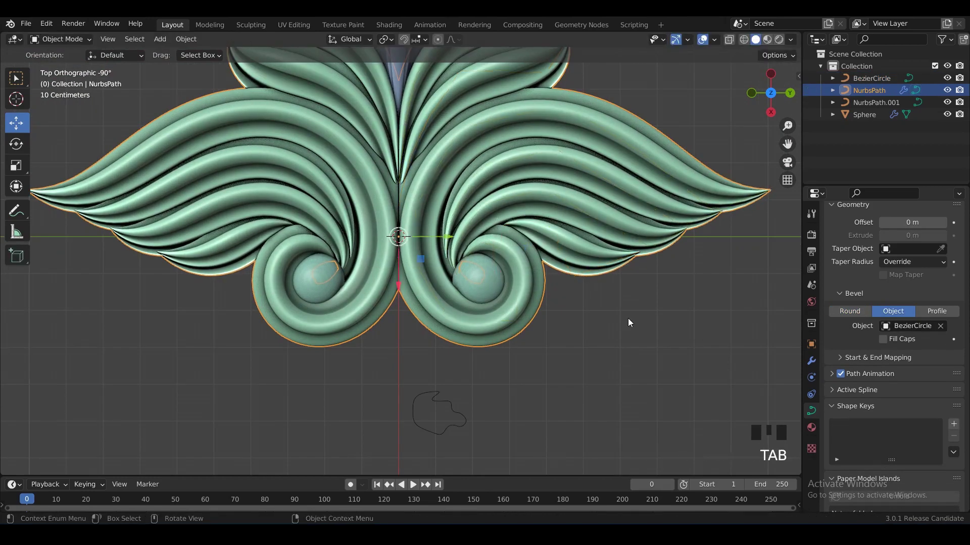
{"action": "scroll", "coordinate": [628, 318], "scroll_direction": "down", "scroll_amount": 1}
{"action": "middle_click_drag", "start_coordinate": [628, 318], "coordinate": [586, 288], "text": "shift"}
{"action": "left_click", "coordinate": [456, 259]}
{"action": "key", "text": "Tab"}
{"action": "scroll", "coordinate": [449, 320], "scroll_direction": "up", "scroll_amount": 2}
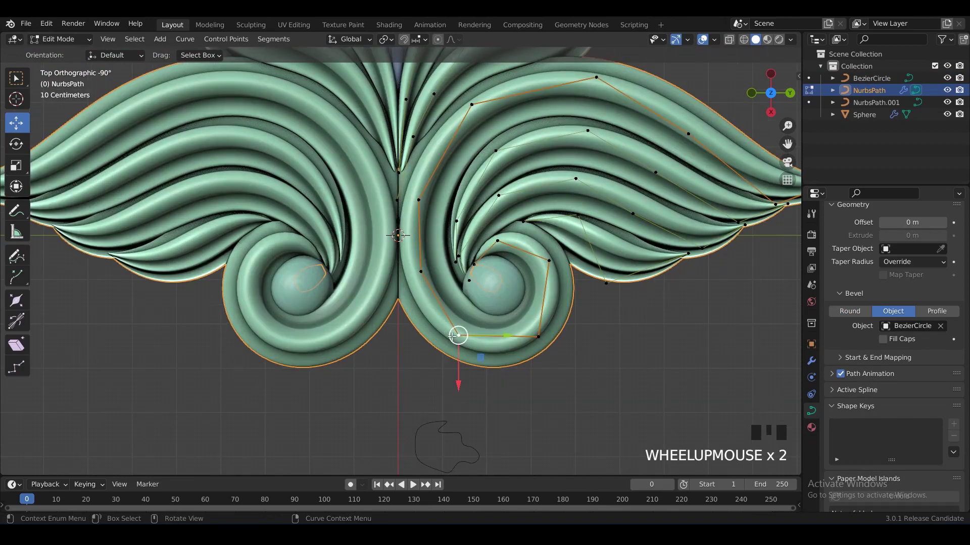
{"action": "left_click_drag", "start_coordinate": [450, 336], "coordinate": [450, 341]}
{"action": "key", "text": "ctrl+z"}
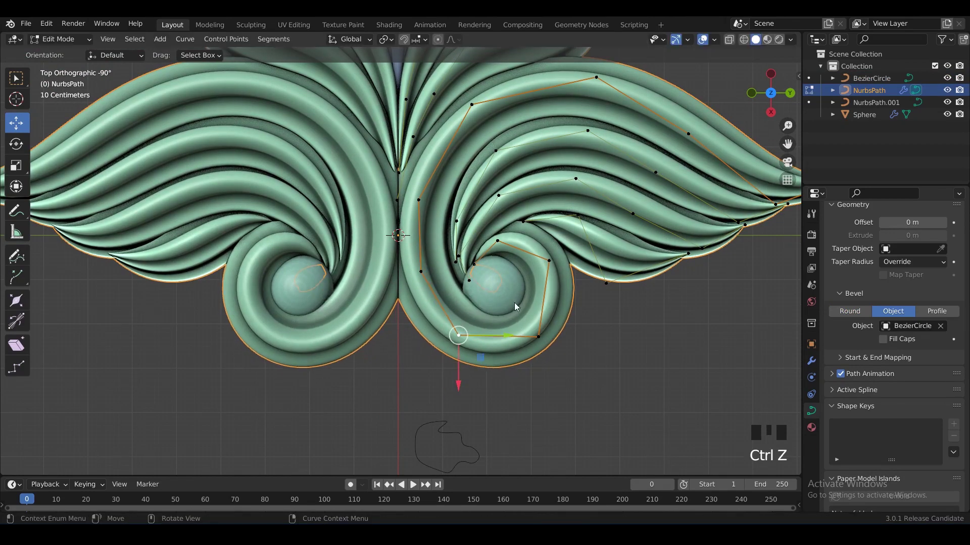
Enlarge the scroll sphere's mesh and raise it out of the scroll.
{"action": "key", "text": "Tab"}
{"action": "middle_click_drag", "start_coordinate": [501, 323], "coordinate": [512, 275]}
{"action": "left_click_drag", "start_coordinate": [507, 266], "coordinate": [503, 253]}
{"action": "middle_click_drag", "start_coordinate": [531, 321], "coordinate": [543, 293]}
{"action": "key", "text": "s"}
{"action": "left_click", "coordinate": [558, 295]}
{"action": "mouse_move", "coordinate": [495, 247]}
{"action": "left_mouse_down"}
{"action": "mouse_move", "coordinate": [495, 216]}
{"action": "mouse_move", "coordinate": [496, 228]}
{"action": "left_mouse_up"}
{"action": "key", "text": "Tab"}
Enlarge the sphere further in Edit Mode and shift it slightly up and toward the symmetry line.
{"action": "middle_click_drag", "start_coordinate": [633, 321], "coordinate": [558, 307], "text": "alt"}
{"action": "scroll", "coordinate": [559, 342], "scroll_direction": "up", "scroll_amount": 3}
{"action": "key", "text": "Tab"}
{"action": "key", "text": "s"}
{"action": "left_click", "coordinate": [580, 362]}
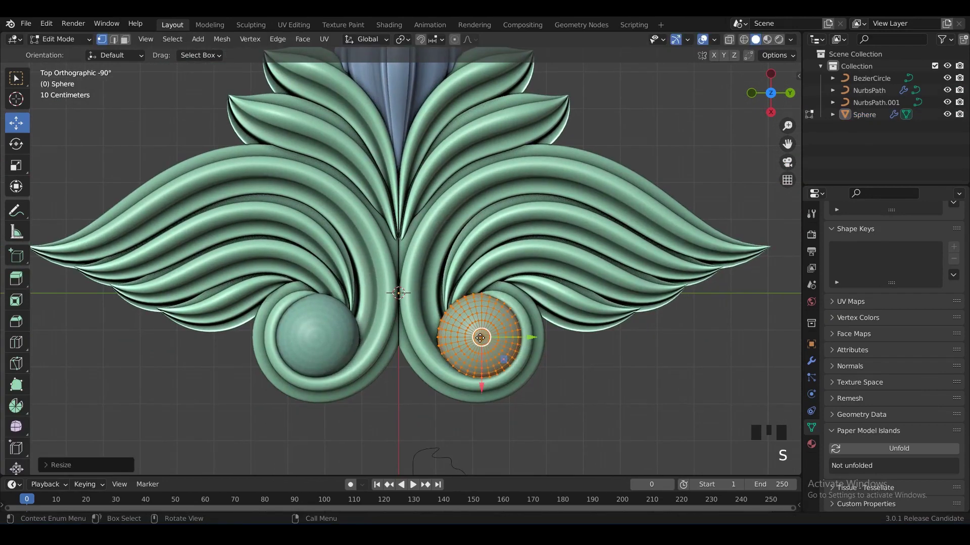
{"action": "left_click_drag", "start_coordinate": [481, 337], "coordinate": [473, 333]}
{"action": "key", "text": "Tab"}
Move the scroll path's lower inner control point slightly toward the symmetry line, then leave Edit Mode and deselect.
{"action": "left_click", "coordinate": [444, 404]}
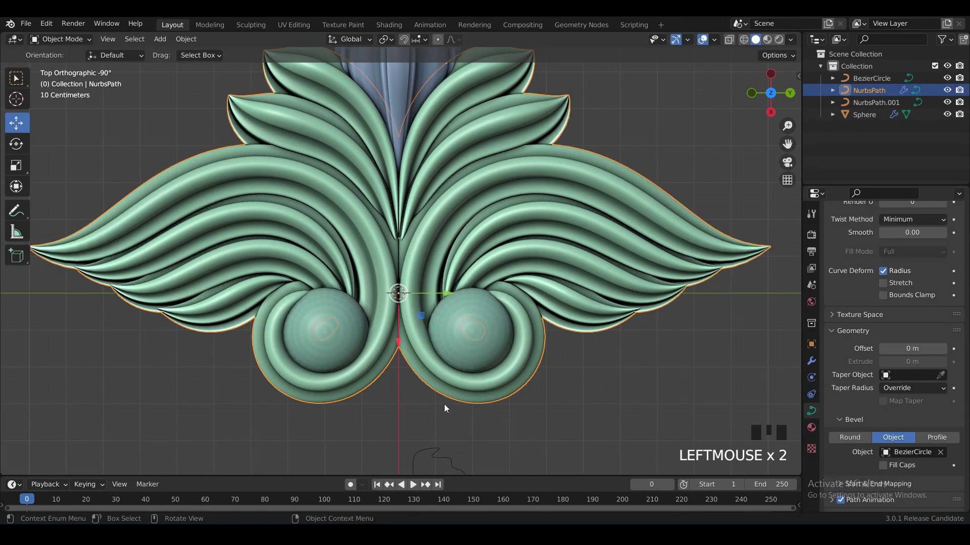
{"action": "left_click", "coordinate": [486, 365]}
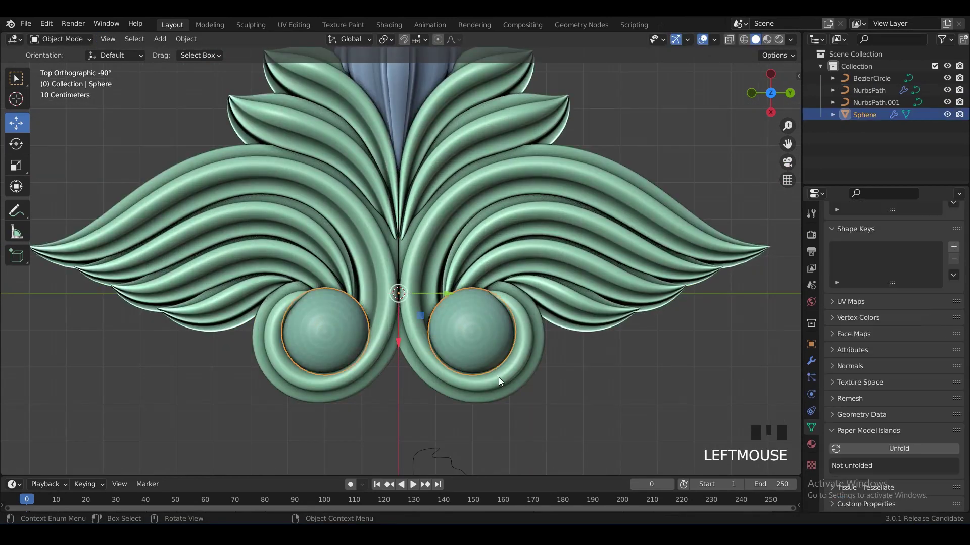
{"action": "key", "text": "Tab"}
{"action": "key", "text": "Tab"}
{"action": "left_click", "coordinate": [511, 378]}
{"action": "key", "text": "Tab"}
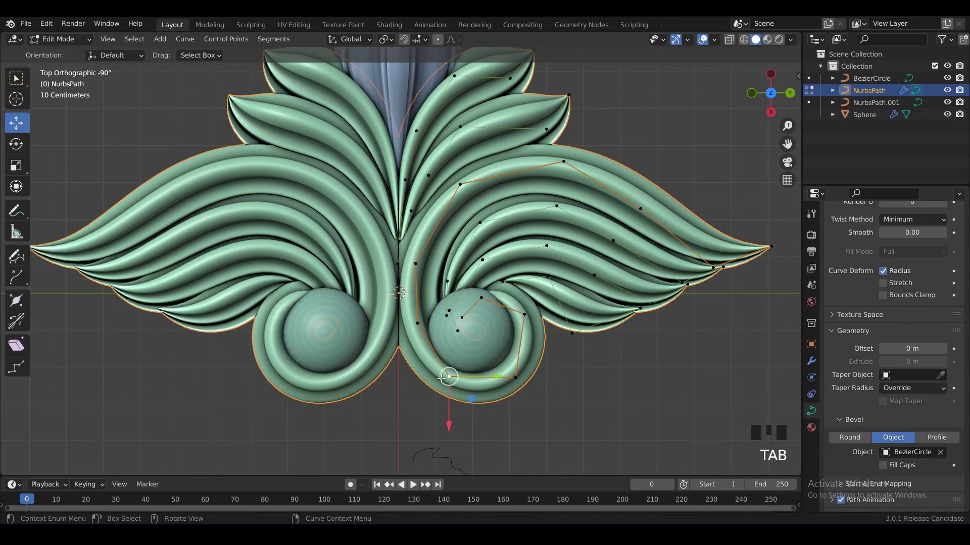
{"action": "left_click", "coordinate": [452, 384]}
{"action": "left_click_drag", "start_coordinate": [453, 386], "coordinate": [443, 388]}
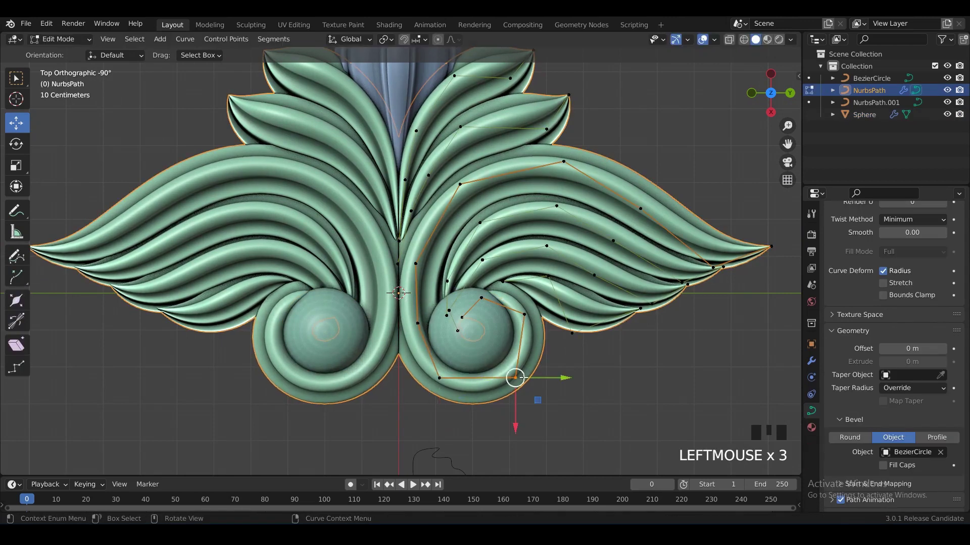
{"action": "left_click", "coordinate": [515, 377]}
{"action": "key", "text": "Tab"}
{"action": "left_click", "coordinate": [591, 378]}
Adjust the leaf path's base control point on the symmetry line slightly downward, leave Edit Mode and deselect.
{"action": "scroll", "coordinate": [506, 310], "scroll_direction": "down", "scroll_amount": 3}
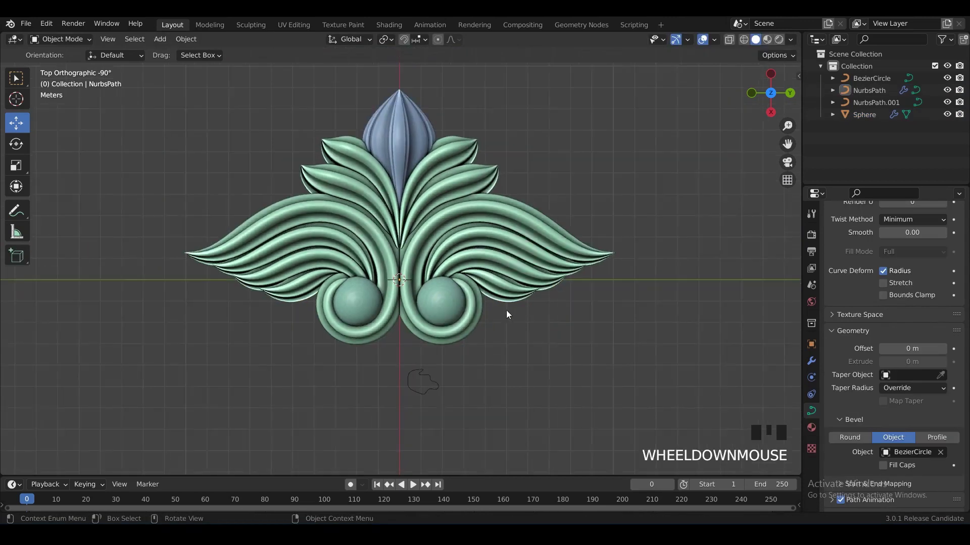
{"action": "middle_click_drag", "start_coordinate": [506, 310], "coordinate": [474, 279], "text": "shift"}
{"action": "left_click", "coordinate": [426, 241]}
{"action": "scroll", "coordinate": [412, 341], "scroll_direction": "up", "scroll_amount": 4}
{"action": "key", "text": "Tab"}
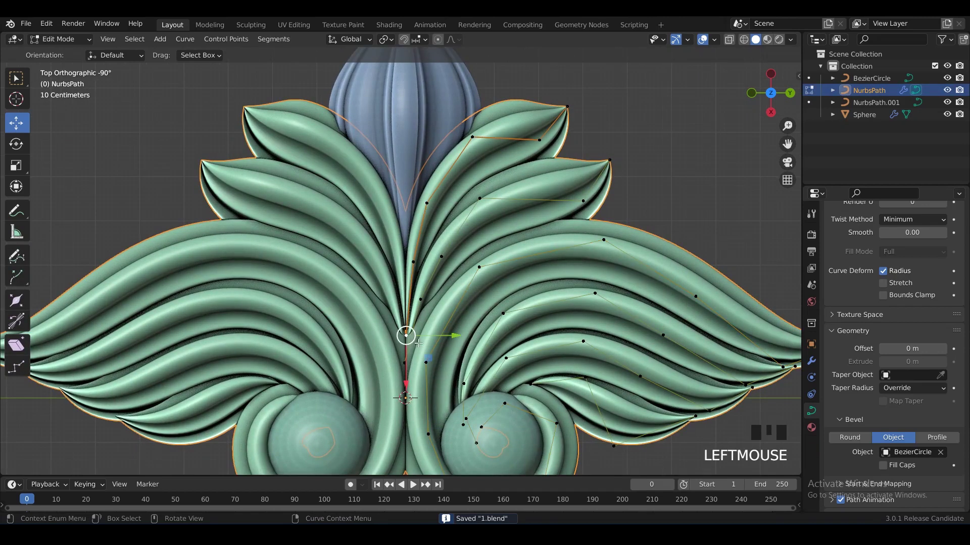
{"action": "mouse_move", "coordinate": [422, 336]}
{"action": "left_mouse_down"}
{"action": "mouse_move", "coordinate": [416, 357]}
{"action": "mouse_move", "coordinate": [405, 344]}
{"action": "left_mouse_up"}
{"action": "key", "text": "Tab"}
{"action": "key", "text": "Tab"}
{"action": "key", "text": "Tab"}
{"action": "scroll", "coordinate": [455, 303], "scroll_direction": "down", "scroll_amount": 4}
{"action": "left_click", "coordinate": [607, 189]}
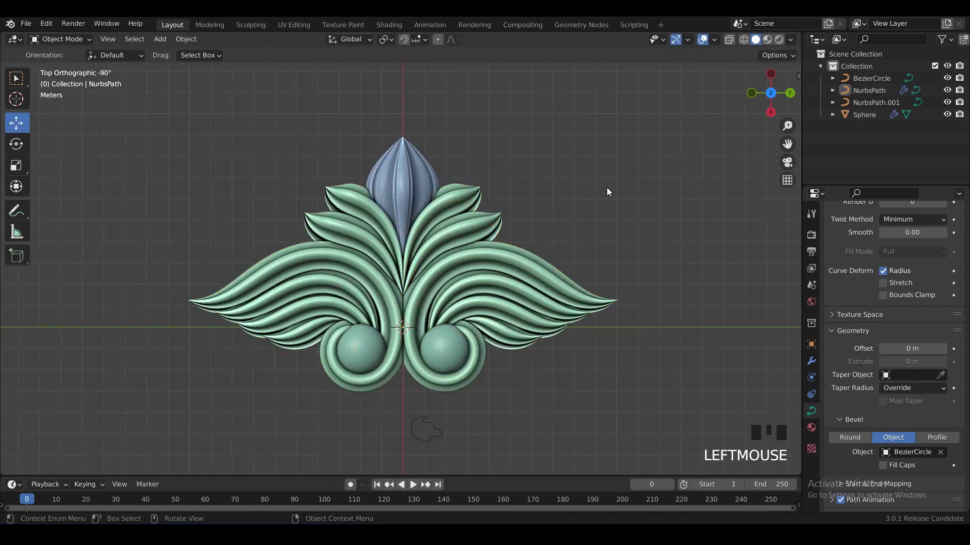
Check the whole ornament from an angled view and save the file.
{"action": "scroll", "coordinate": [576, 206], "scroll_direction": "down", "scroll_amount": 1}
{"action": "scroll", "coordinate": [542, 225], "scroll_direction": "up", "scroll_amount": 1}
{"action": "mouse_move", "coordinate": [542, 225]}
{"action": "middle_mouse_down"}
{"action": "mouse_move", "coordinate": [533, 198]}
{"action": "mouse_move", "coordinate": [526, 230]}
{"action": "mouse_move", "coordinate": [536, 243]}
{"action": "middle_mouse_up"}
{"action": "scroll", "coordinate": [536, 238], "scroll_direction": "up", "scroll_amount": 1}
{"action": "left_click_drag", "start_coordinate": [520, 104], "coordinate": [246, 455]}
{"action": "key", "text": "grave"}
{"action": "left_click", "coordinate": [665, 211]}
{"action": "scroll", "coordinate": [521, 235], "scroll_direction": "up", "scroll_amount": 4}
{"action": "middle_click_drag", "start_coordinate": [521, 235], "coordinate": [542, 206], "text": "shift"}
{"action": "middle_click_drag", "start_coordinate": [542, 206], "coordinate": [507, 238]}
{"action": "key", "text": "ctrl+s"}
{"action": "scroll", "coordinate": [508, 219], "scroll_direction": "down", "scroll_amount": 1}
{"action": "scroll", "coordinate": [505, 245], "scroll_direction": "down", "scroll_amount": 1}
Add a level 1 Subdivision Surface modifier to the central bud and return to the top view.
{"action": "left_click", "coordinate": [497, 268]}
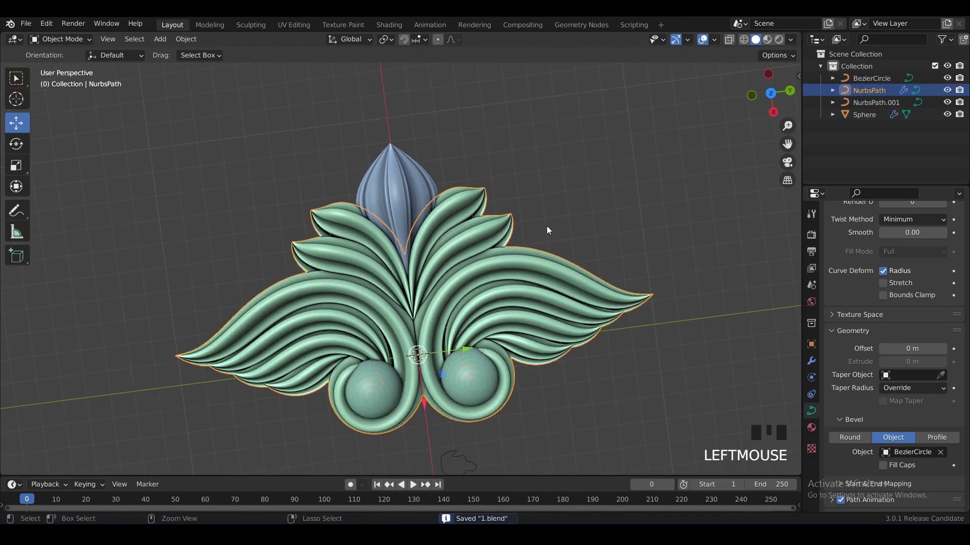
{"action": "left_click", "coordinate": [409, 182]}
{"action": "key", "text": "ctrl+1"}
{"action": "left_click", "coordinate": [556, 193]}
{"action": "middle_click_drag", "start_coordinate": [556, 193], "coordinate": [437, 214], "text": "shift"}
{"action": "scroll", "coordinate": [419, 168], "scroll_direction": "up", "scroll_amount": 1}
{"action": "middle_click_drag", "start_coordinate": [419, 168], "coordinate": [488, 259], "text": "alt"}
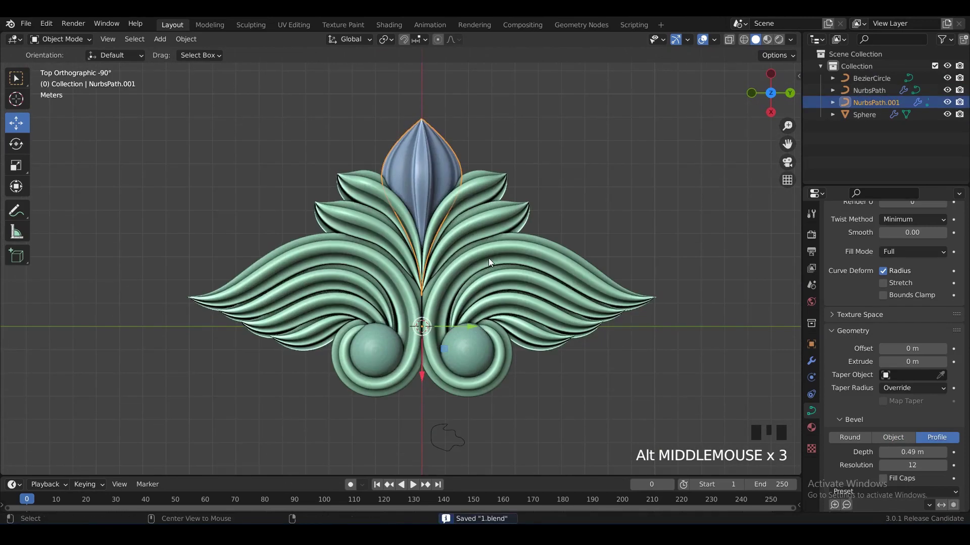
Raise the central bud's tip control point along the symmetry line in Edit Mode to lengthen the bud moderately.
{"action": "key", "text": "Tab"}
{"action": "scroll", "coordinate": [473, 251], "scroll_direction": "up", "scroll_amount": 3}
{"action": "key", "text": "alt+z"}
{"action": "left_click_drag", "start_coordinate": [473, 251], "coordinate": [436, 217]}
{"action": "key", "text": "alt+z"}
{"action": "middle_click_drag", "start_coordinate": [449, 214], "coordinate": [443, 145], "text": "shift"}
{"action": "scroll", "coordinate": [443, 145], "scroll_direction": "down", "scroll_amount": 2}
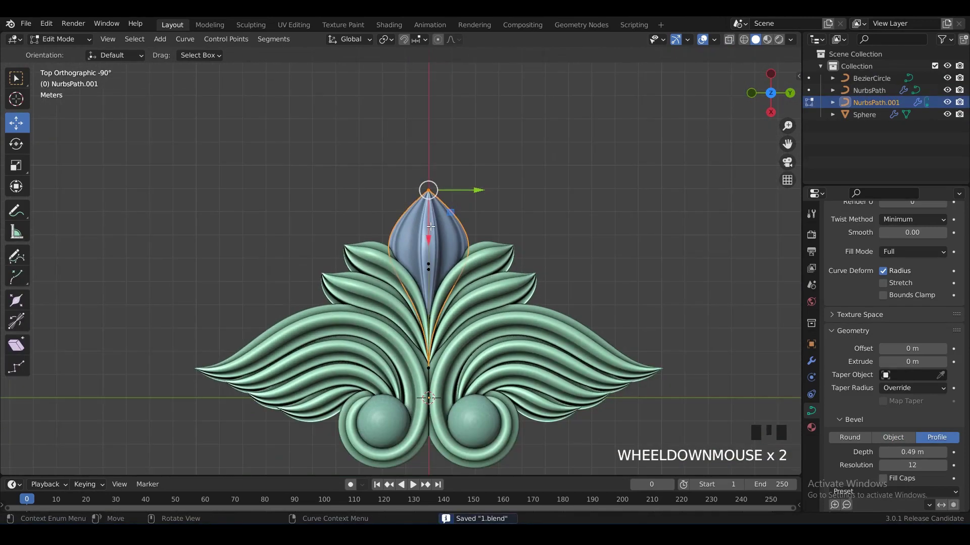
{"action": "left_click_drag", "start_coordinate": [430, 220], "coordinate": [426, 172]}
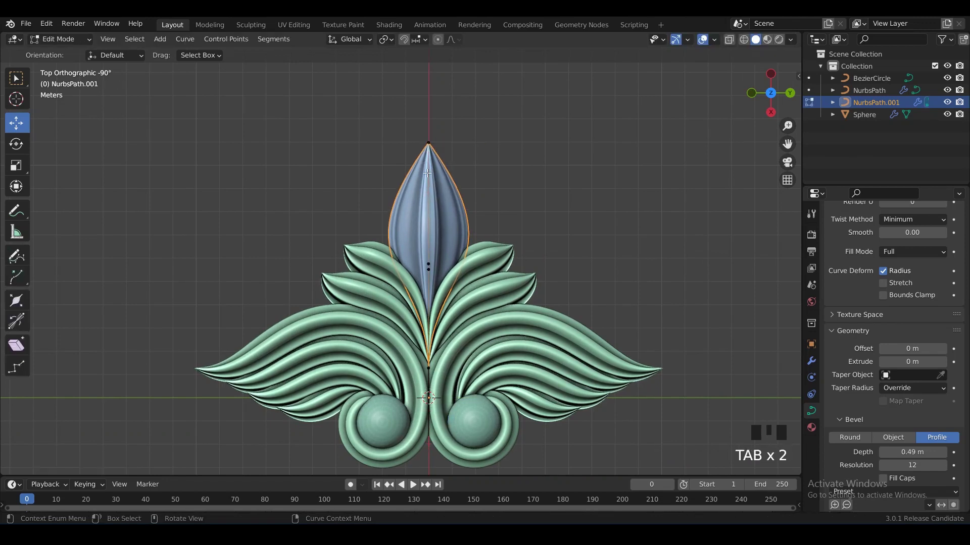
{"action": "left_click_drag", "start_coordinate": [434, 206], "coordinate": [467, 204]}
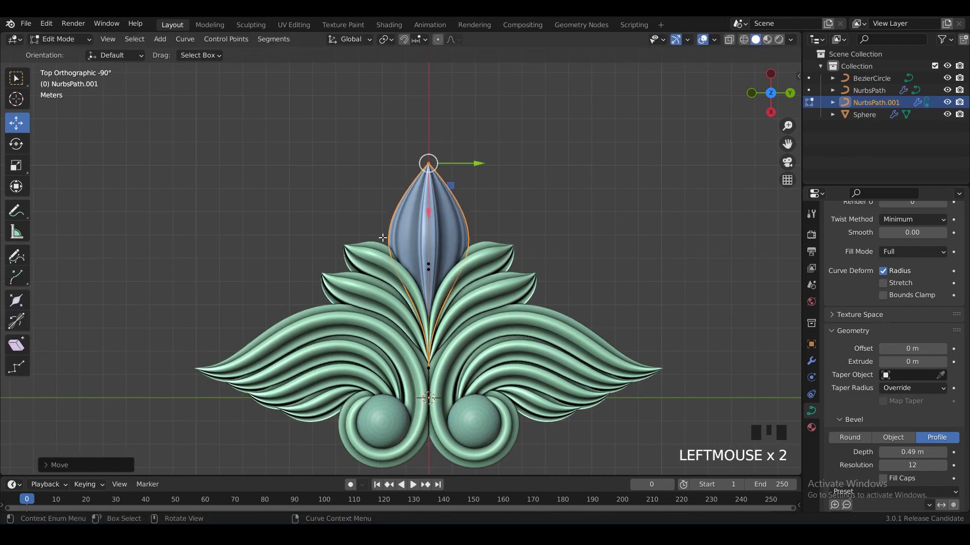
Adjust the central bud's lower control points along the symmetry line to shorten its base, then leave Edit Mode and deselect.
{"action": "left_click_drag", "start_coordinate": [446, 315], "coordinate": [430, 297]}
{"action": "key", "text": "ctrl+z"}
{"action": "left_click_drag", "start_coordinate": [404, 354], "coordinate": [427, 316]}
{"action": "key", "text": "Tab"}
{"action": "left_click", "coordinate": [482, 218]}
{"action": "key", "text": "alt+z"}
{"action": "key", "text": "alt+z"}
{"action": "key", "text": "alt+z"}
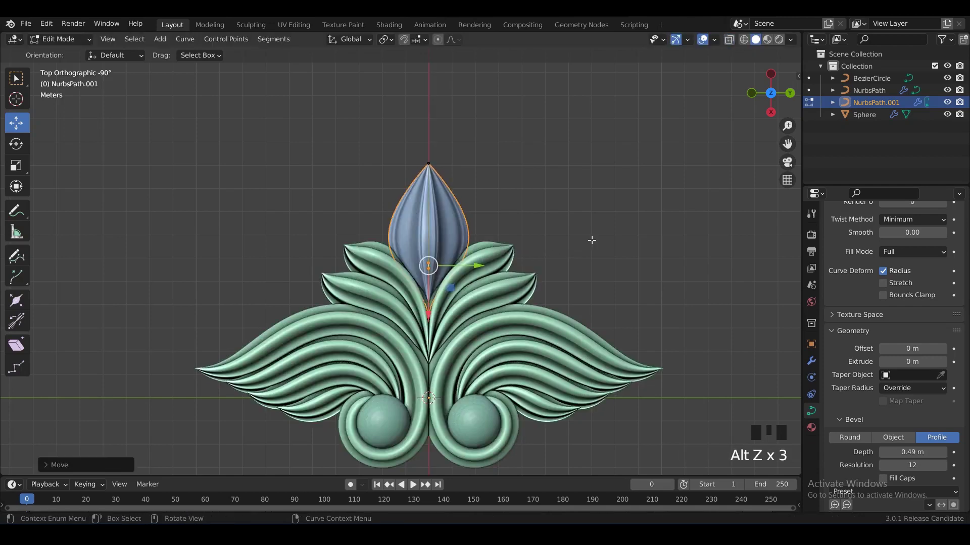
{"action": "key", "text": "Tab"}
Save the file with the reshaped central bud.
{"action": "scroll", "coordinate": [579, 227], "scroll_direction": "down", "scroll_amount": 2}
{"action": "middle_click_drag", "start_coordinate": [525, 225], "coordinate": [531, 209], "text": "shift"}
{"action": "scroll", "coordinate": [555, 232], "scroll_direction": "up", "scroll_amount": 2}
{"action": "key", "text": "ctrl+s"}
{"action": "scroll", "coordinate": [488, 263], "scroll_direction": "down", "scroll_amount": 2}
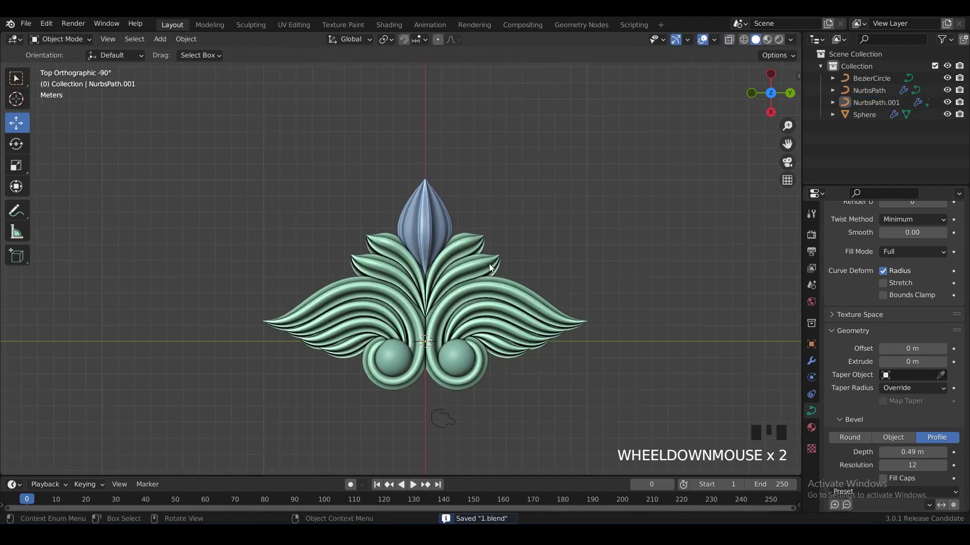
{"action": "middle_click_drag", "start_coordinate": [489, 264], "coordinate": [484, 261], "text": "shift"}
{"action": "key", "text": "ctrl+s"}
{"action": "left_click", "coordinate": [429, 23]}
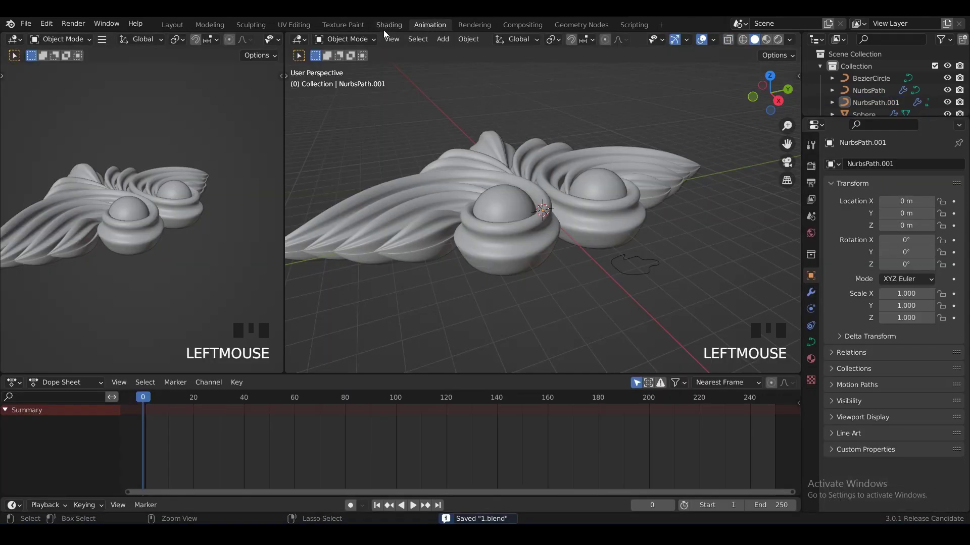
{"action": "left_click", "coordinate": [389, 25]}
{"action": "left_click", "coordinate": [172, 24]}
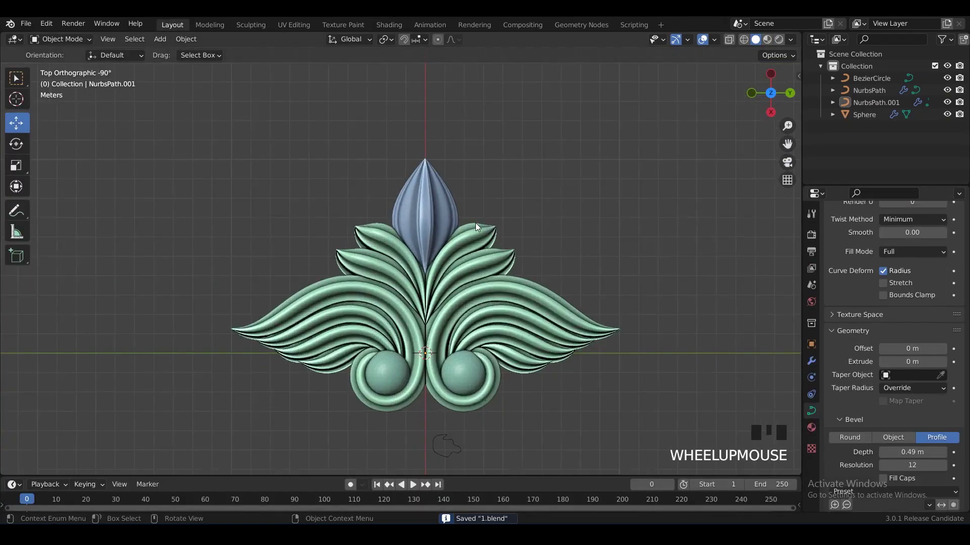
{"action": "mouse_move", "coordinate": [474, 222]}
{"action": "middle_mouse_down", "text": "shift"}
{"action": "mouse_move", "coordinate": [450, 185]}
{"action": "mouse_move", "coordinate": [472, 202]}
{"action": "middle_mouse_up", "text": "shift"}
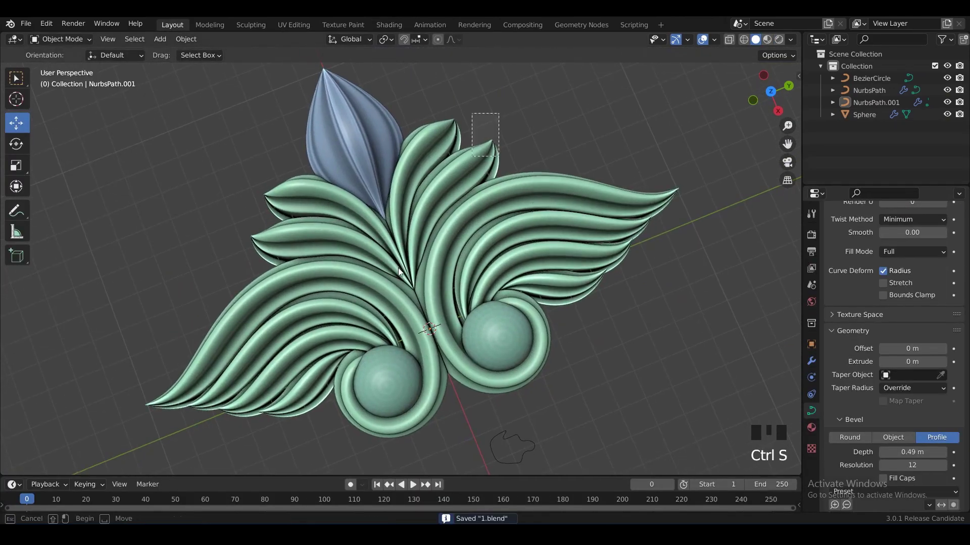
Examine the relief of the arms, leaves, spheres and bud from angled and top views, then show the viewport overlays again.
{"action": "left_click_drag", "start_coordinate": [398, 267], "coordinate": [303, 445]}
{"action": "scroll", "coordinate": [626, 290], "scroll_direction": "down", "scroll_amount": 3}
{"action": "left_click", "coordinate": [547, 272]}
{"action": "scroll", "coordinate": [510, 259], "scroll_direction": "up", "scroll_amount": 1}
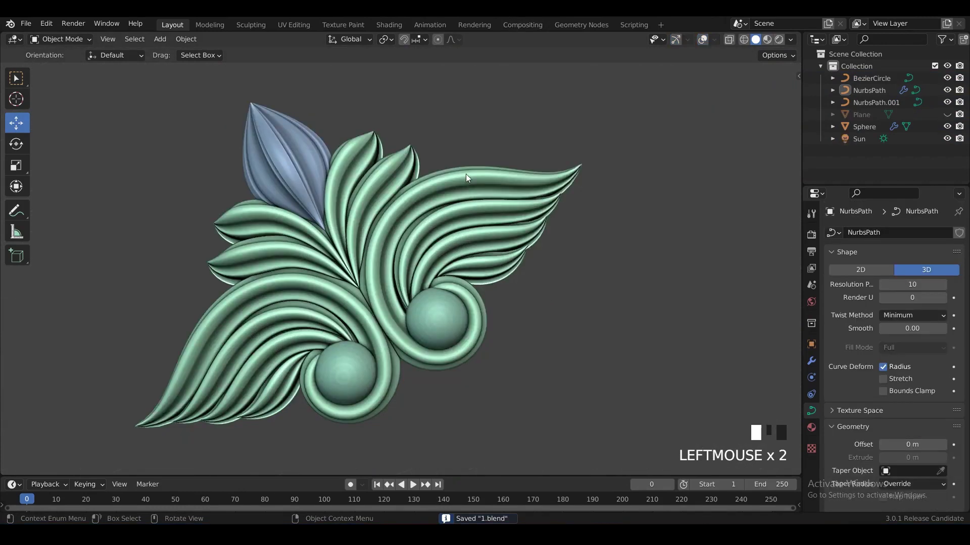
{"action": "middle_click_drag", "start_coordinate": [466, 174], "coordinate": [420, 192]}
{"action": "key", "text": "grave"}
{"action": "left_click", "coordinate": [475, 235]}
{"action": "scroll", "coordinate": [599, 173], "scroll_direction": "up", "scroll_amount": 3}
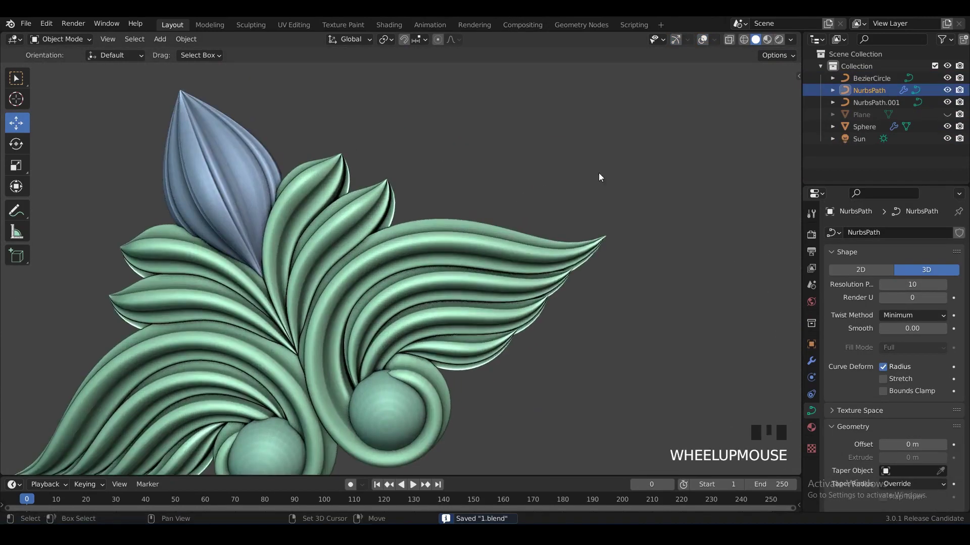
{"action": "middle_click_drag", "start_coordinate": [599, 177], "coordinate": [519, 247]}
{"action": "scroll", "coordinate": [479, 276], "scroll_direction": "down", "scroll_amount": 1}
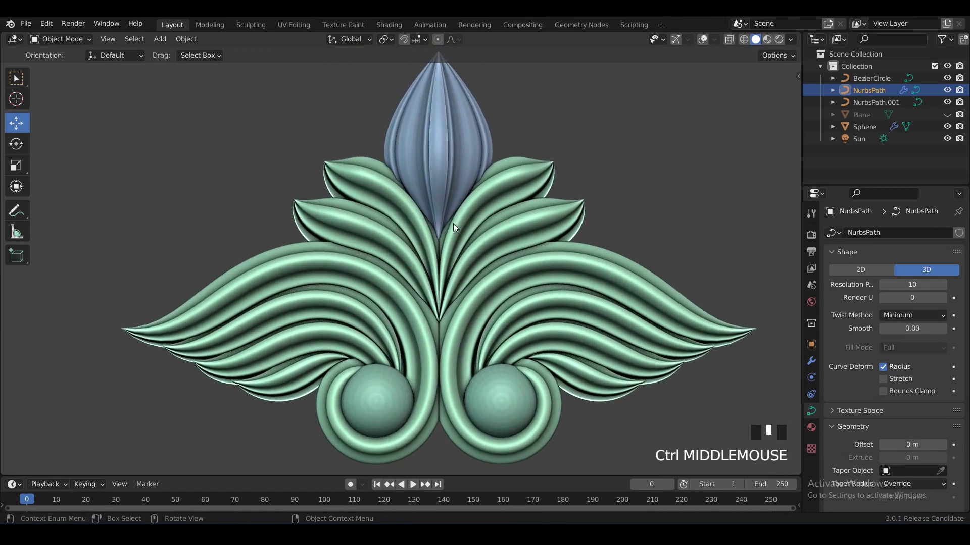
{"action": "middle_click_drag", "start_coordinate": [453, 224], "coordinate": [500, 217]}
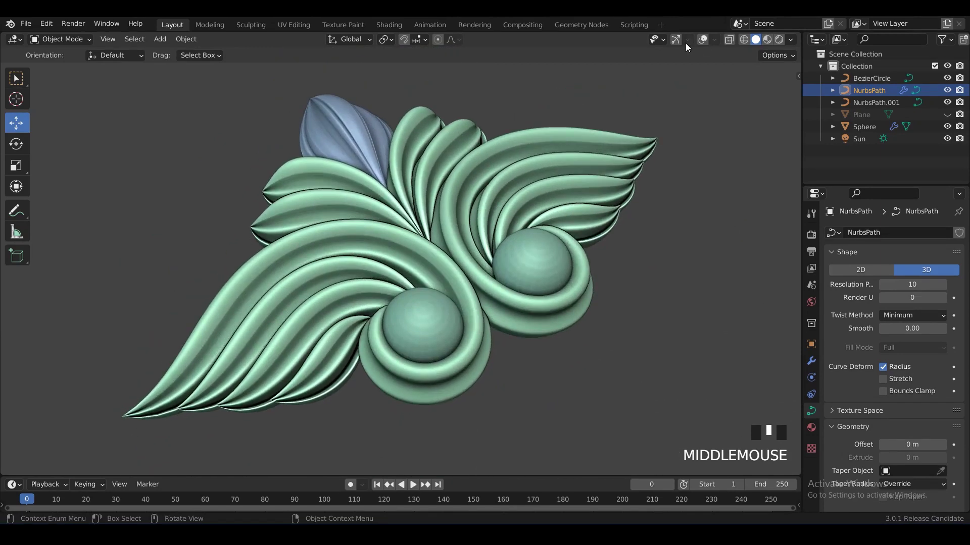
{"action": "left_click", "coordinate": [701, 38]}
{"action": "middle_click_drag", "start_coordinate": [640, 221], "coordinate": [617, 204], "text": "shift"}
Try uniformly scaling all control points of the bevel profile circle to vary the strand thickness, then leave Edit Mode and deselect.
{"action": "left_click", "coordinate": [571, 368]}
{"action": "key", "text": "Tab"}
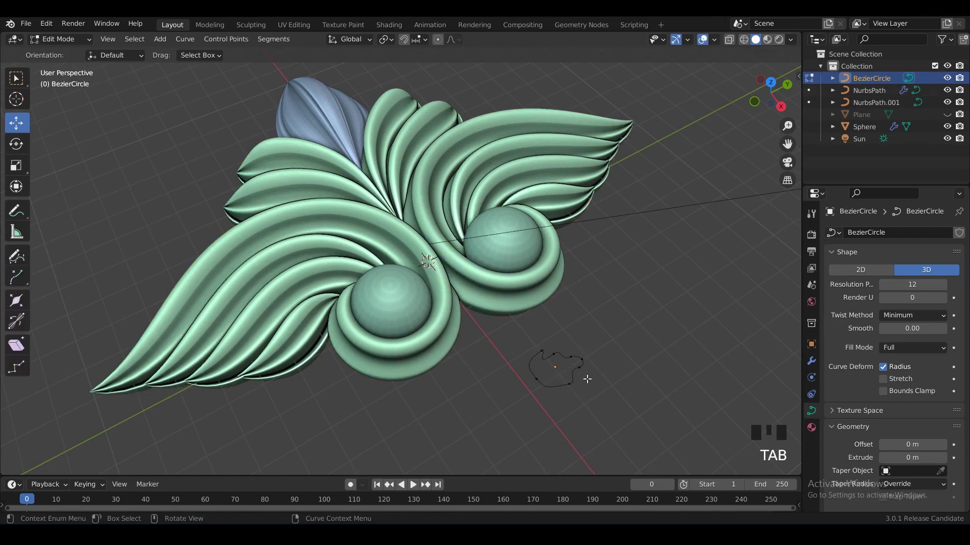
{"action": "key", "text": "a"}
{"action": "key", "text": "alt+s"}
{"action": "key", "text": "s"}
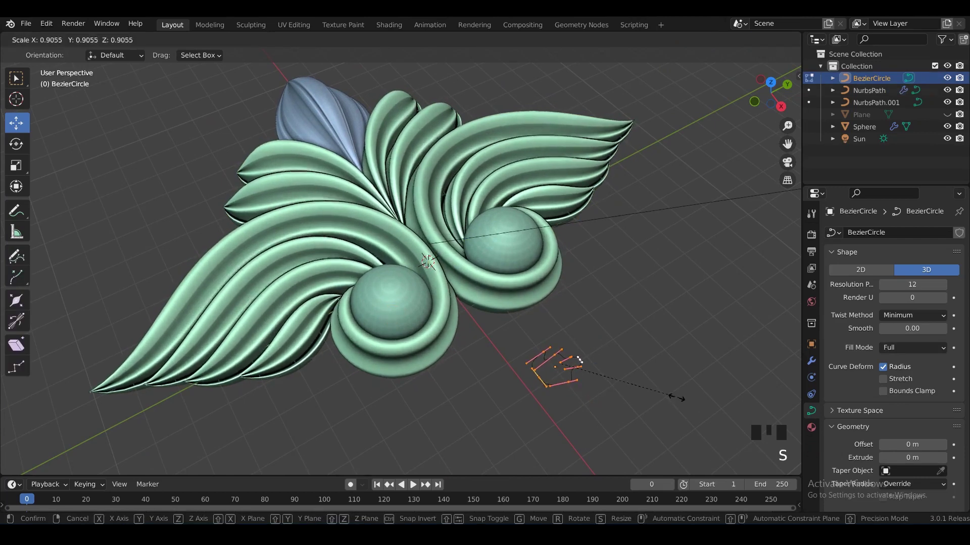
{"action": "left_click", "coordinate": [690, 399]}
{"action": "middle_click_drag", "start_coordinate": [601, 321], "coordinate": [615, 368]}
{"action": "key", "text": "s"}
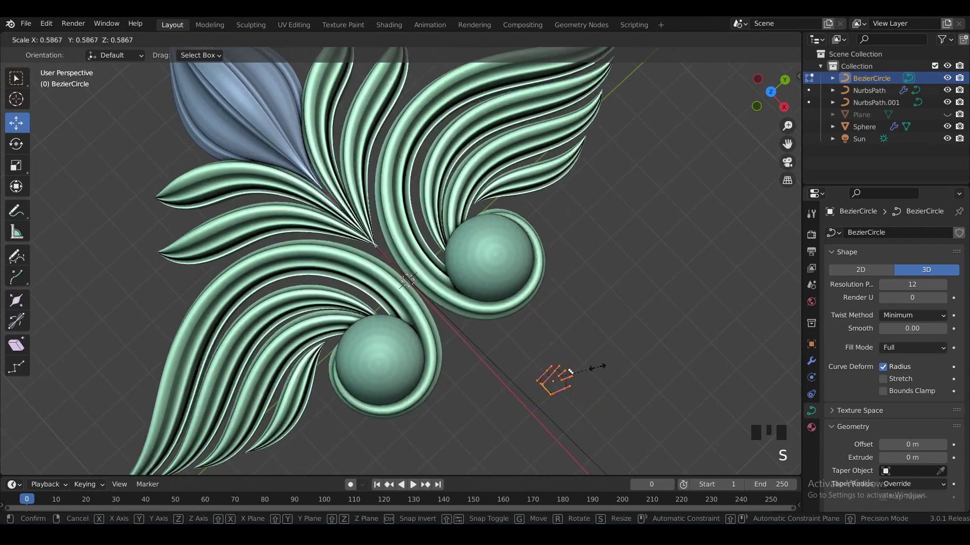
{"action": "left_click", "coordinate": [624, 293]}
{"action": "key", "text": "Tab"}
{"action": "left_click", "coordinate": [622, 290]}
Try scaling the central bud path's lower control points in Edit Mode, then leave Edit Mode.
{"action": "scroll", "coordinate": [596, 286], "scroll_direction": "down", "scroll_amount": 2}
{"action": "middle_click_drag", "start_coordinate": [577, 279], "coordinate": [577, 316], "text": "shift"}
{"action": "left_click", "coordinate": [283, 163]}
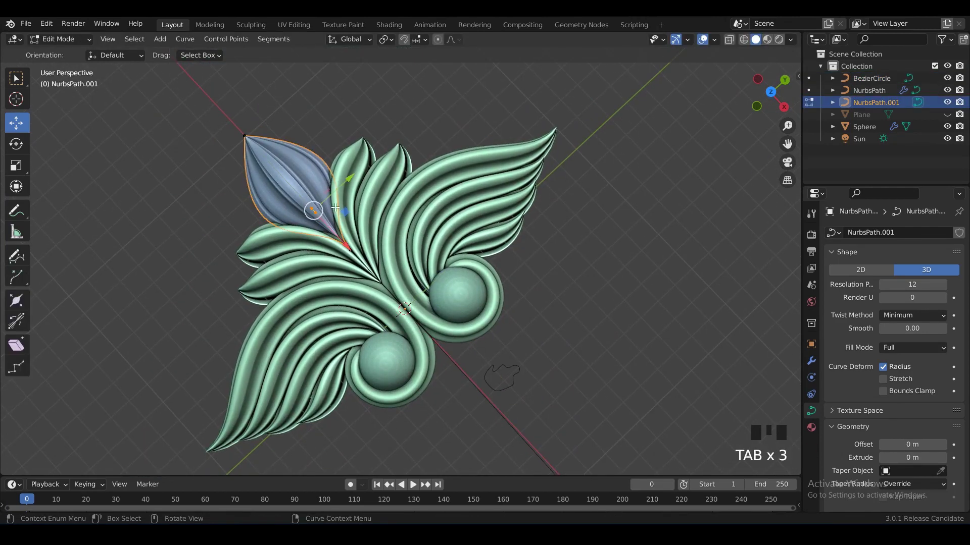
{"action": "key", "text": "s"}
{"action": "right_click", "coordinate": [350, 215]}
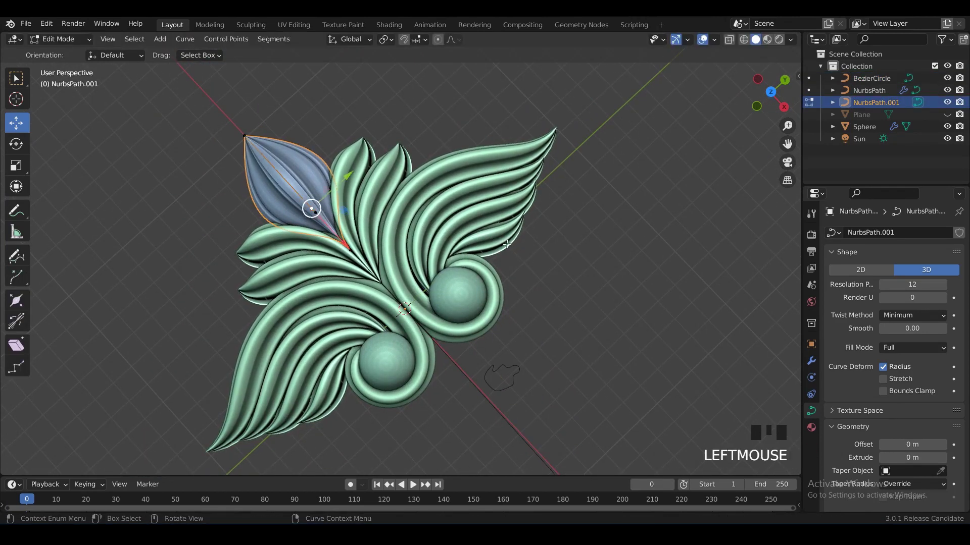
{"action": "key", "text": "s"}
{"action": "left_click", "coordinate": [592, 250]}
{"action": "key", "text": "Tab"}
{"action": "middle_click_drag", "start_coordinate": [592, 251], "coordinate": [480, 280]}
{"action": "key", "text": "grave"}
{"action": "scroll", "coordinate": [480, 278], "scroll_direction": "up", "scroll_amount": 5}
{"action": "scroll", "coordinate": [495, 296], "scroll_direction": "up", "scroll_amount": 2}
{"action": "scroll", "coordinate": [490, 293], "scroll_direction": "down", "scroll_amount": 2}
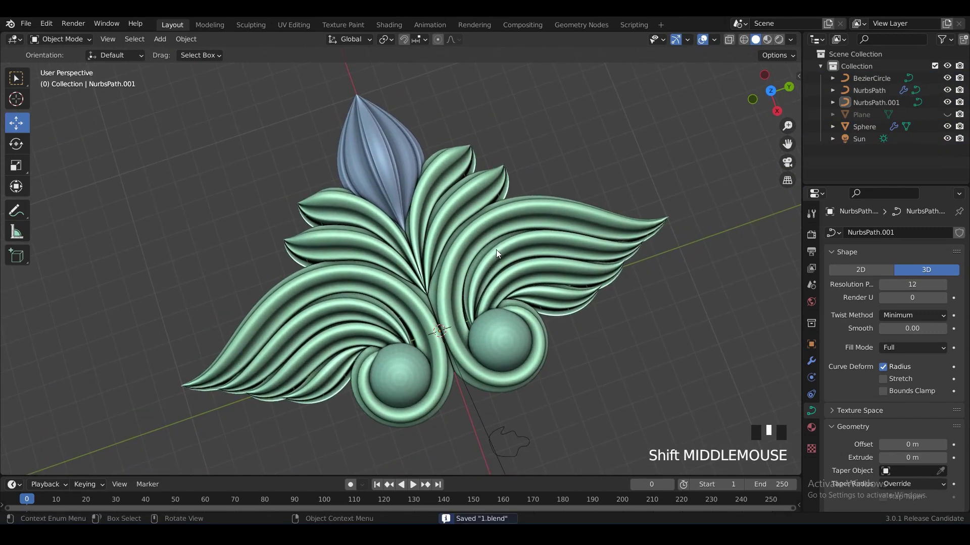